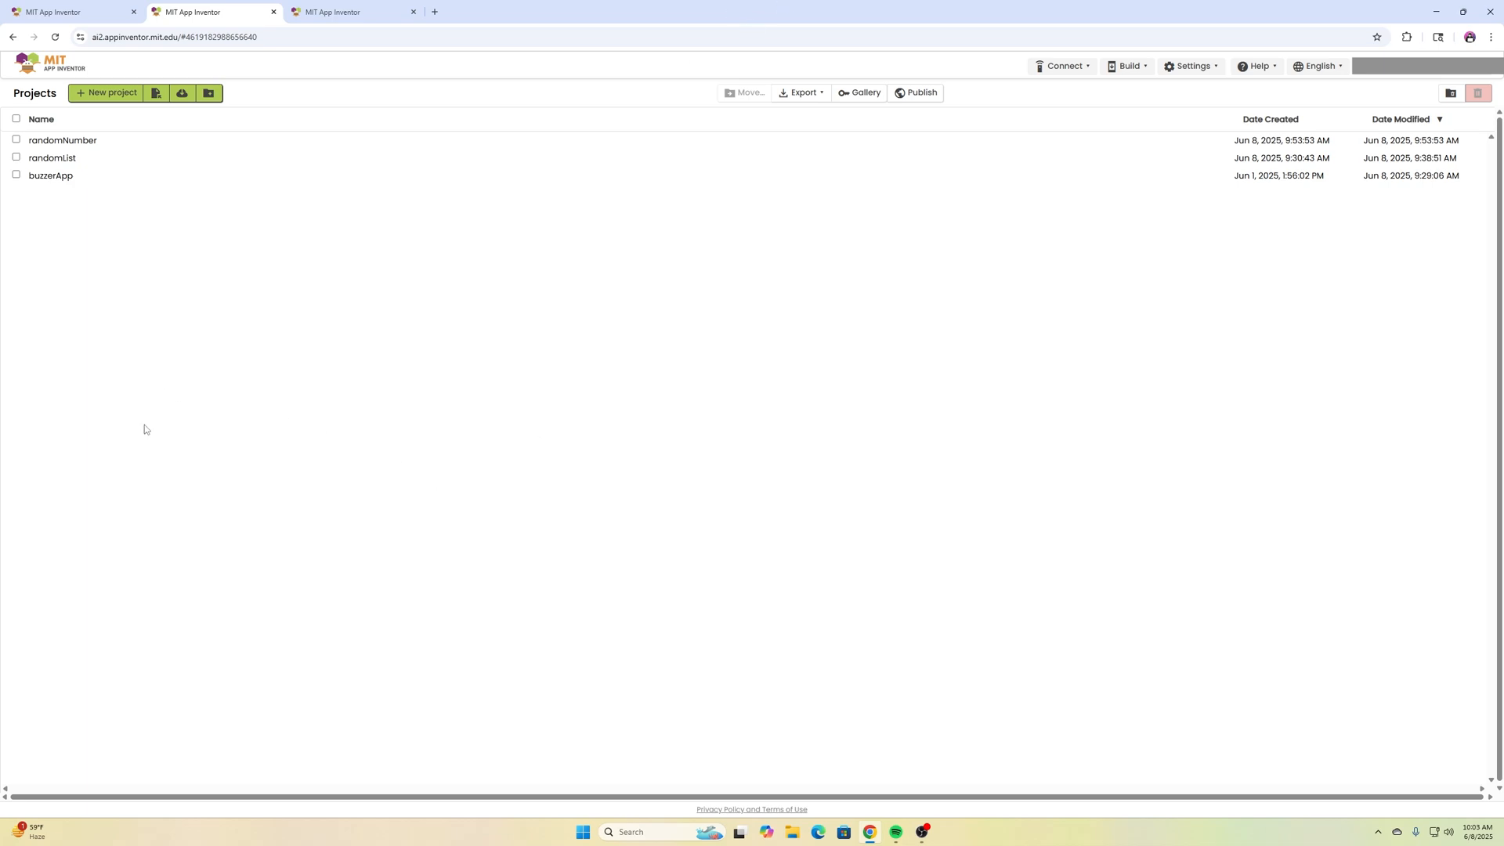
Start a new project to be named drawingProgram.
click(112, 92)
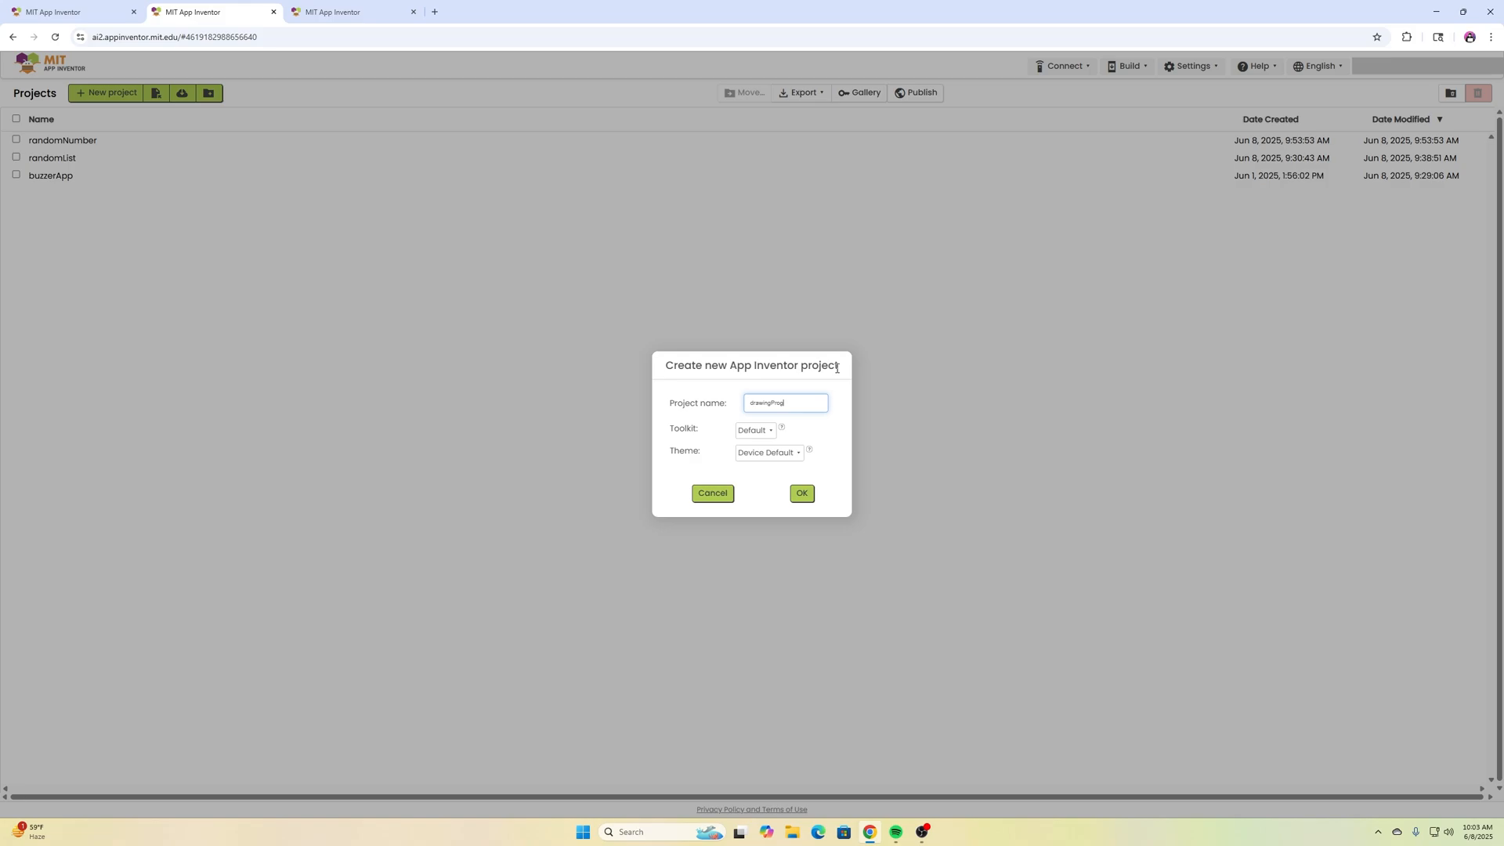
Confirm the drawingProgram project and add a fill-parent-width HorizontalArrangement, renaming it arrangeColors.
click(803, 493)
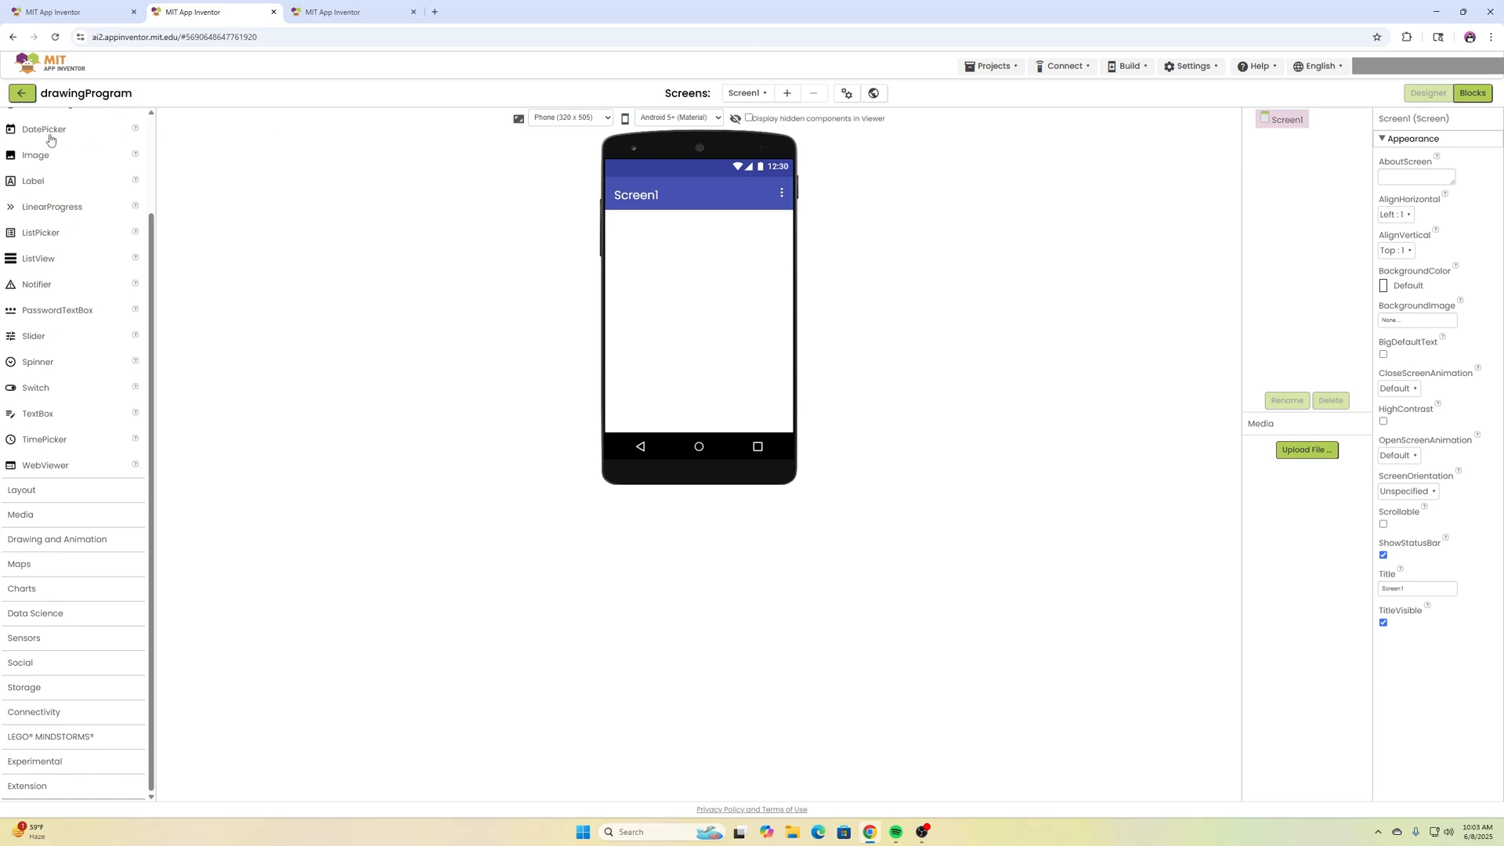
scroll(63, 259, up, 3)
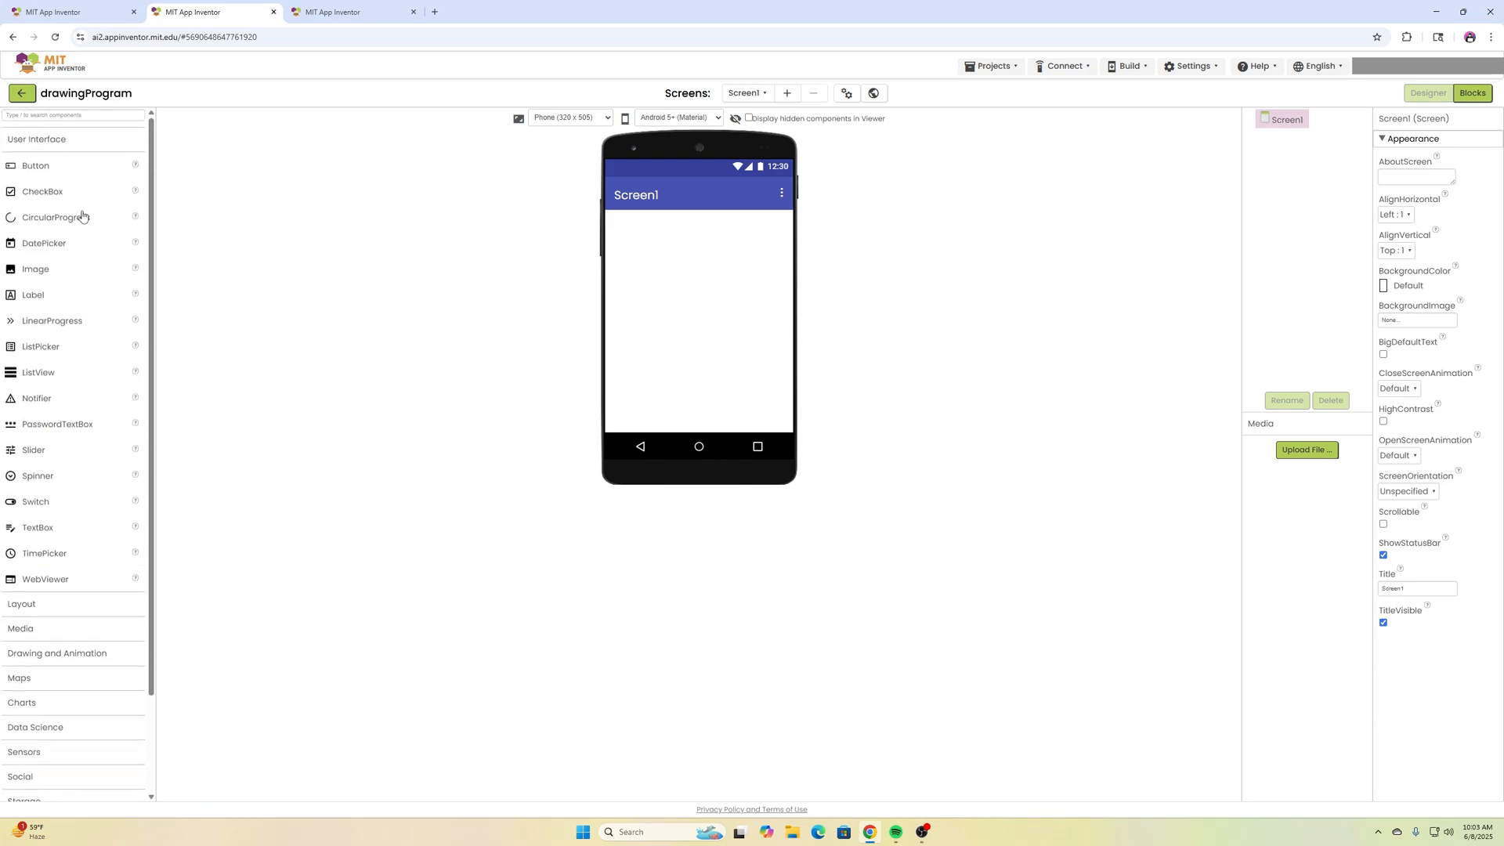
scroll(53, 167, down, 1)
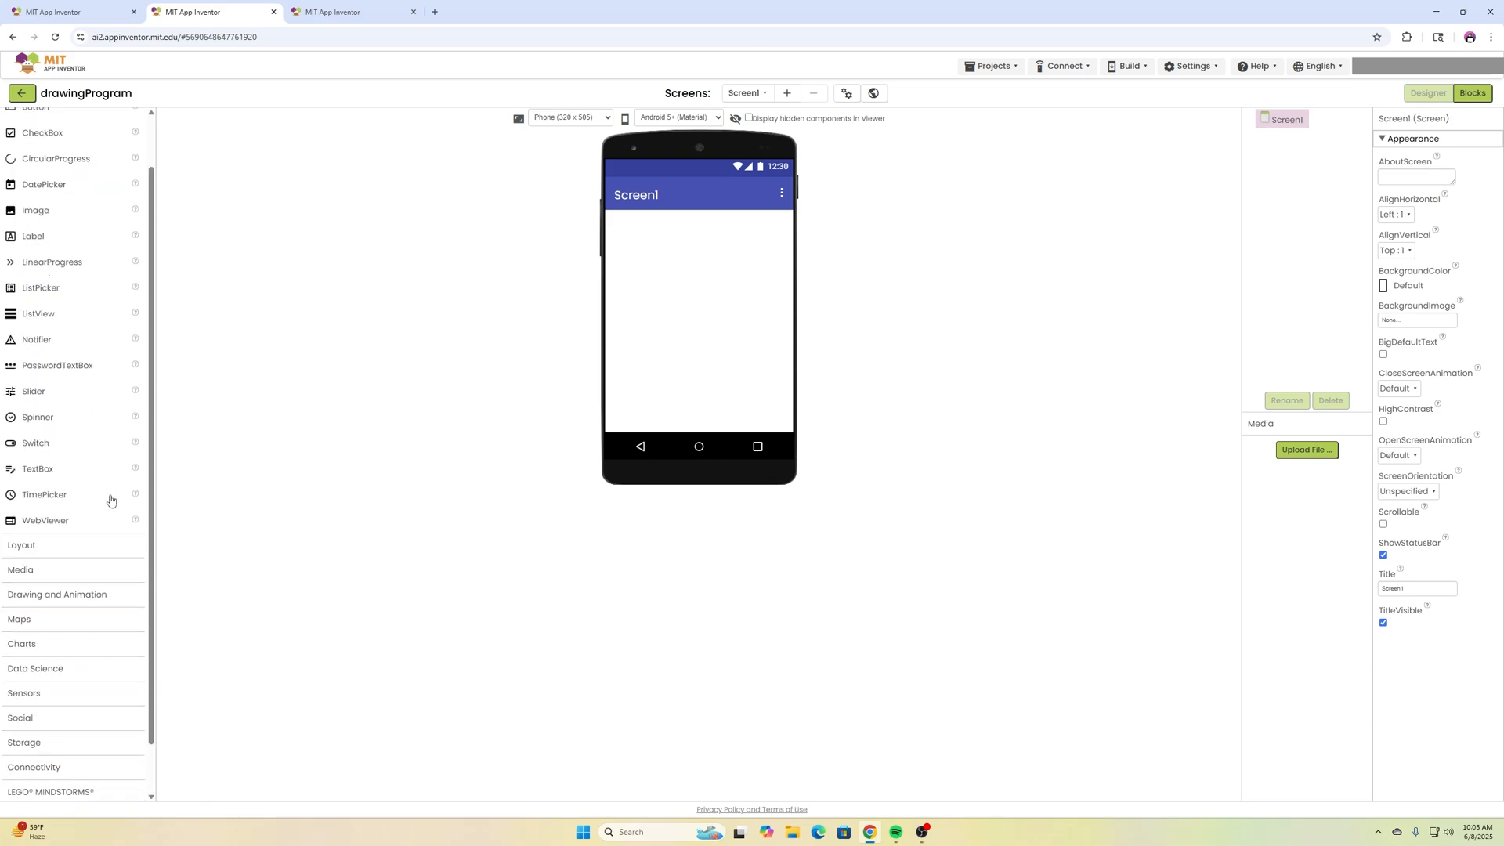
click(47, 546)
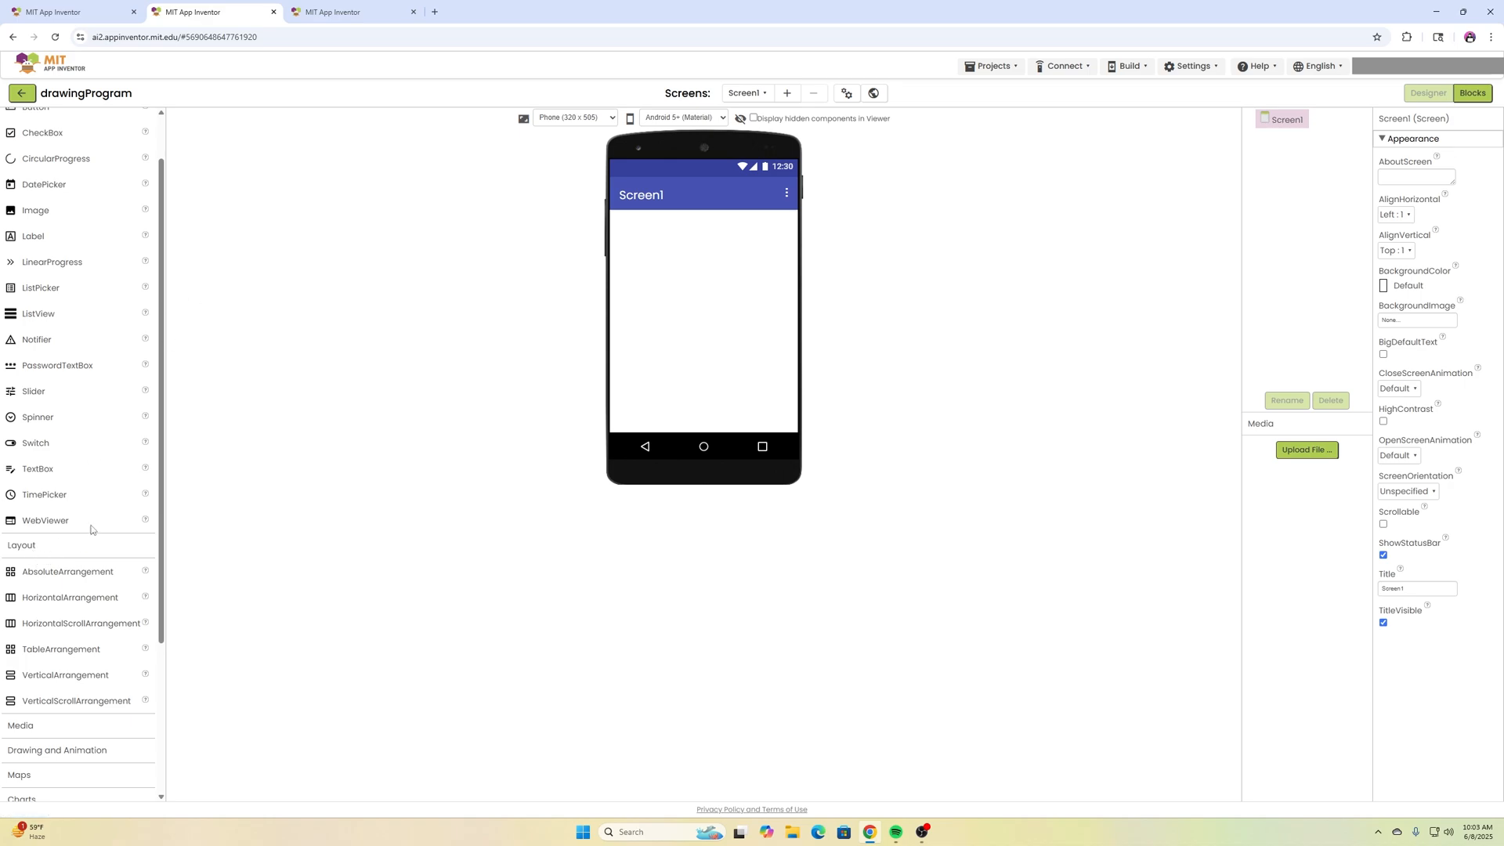
scroll(94, 563, down, 2)
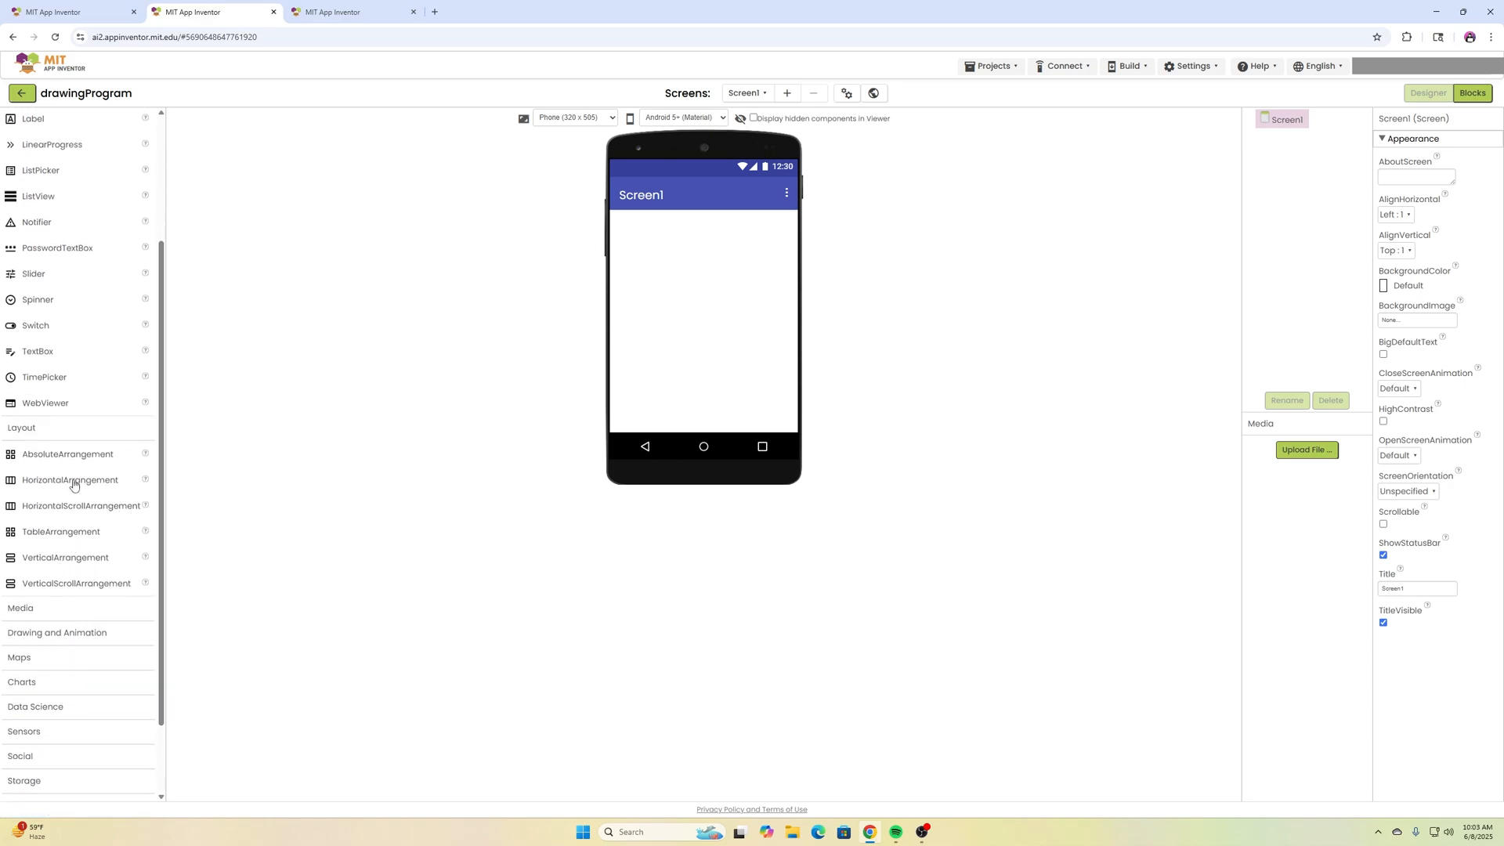
drag(72, 482, 676, 262)
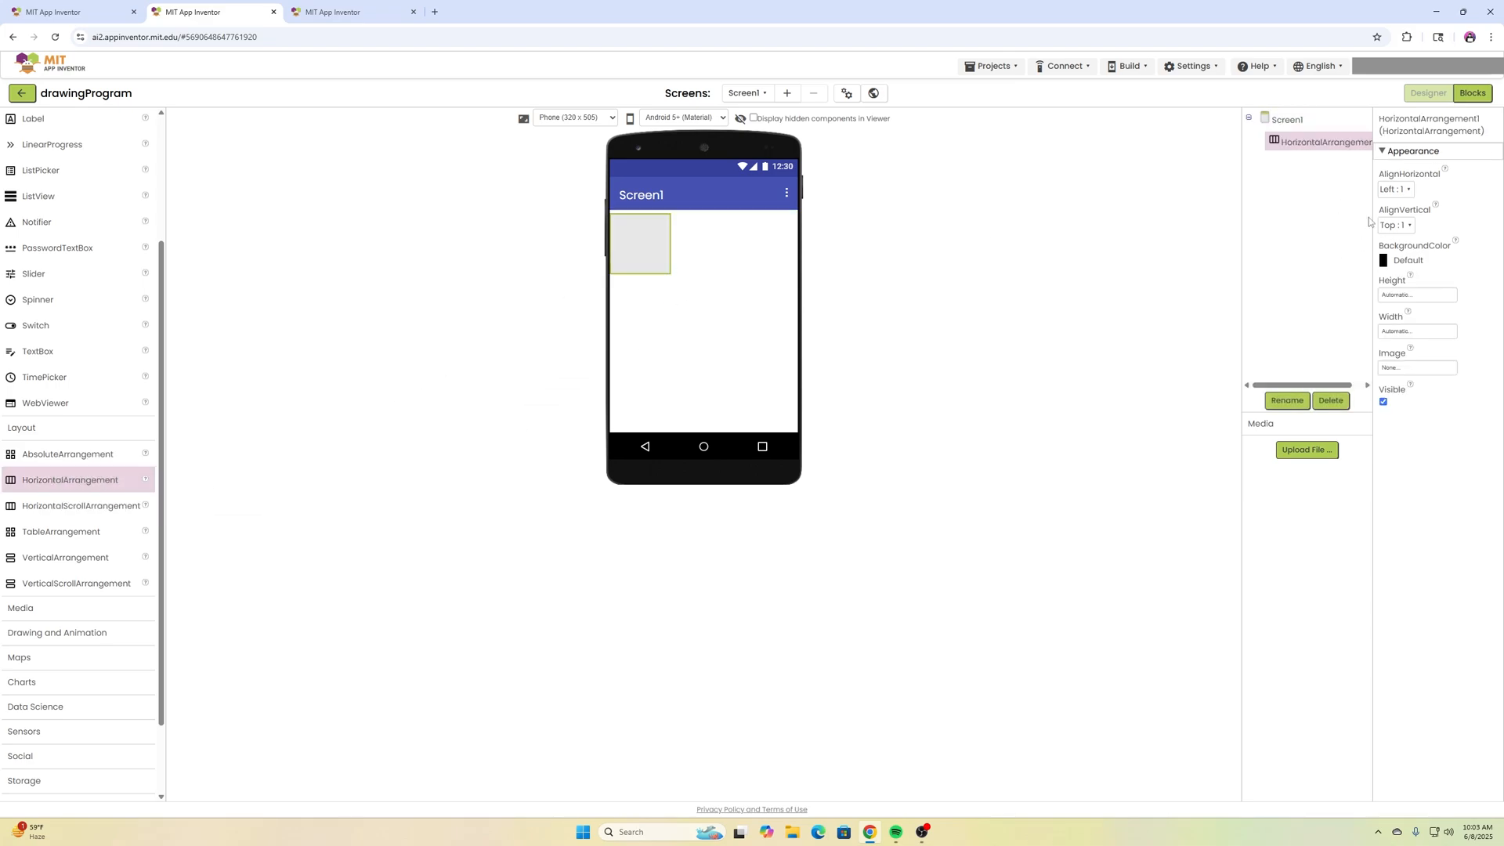
click(1417, 330)
click(1408, 346)
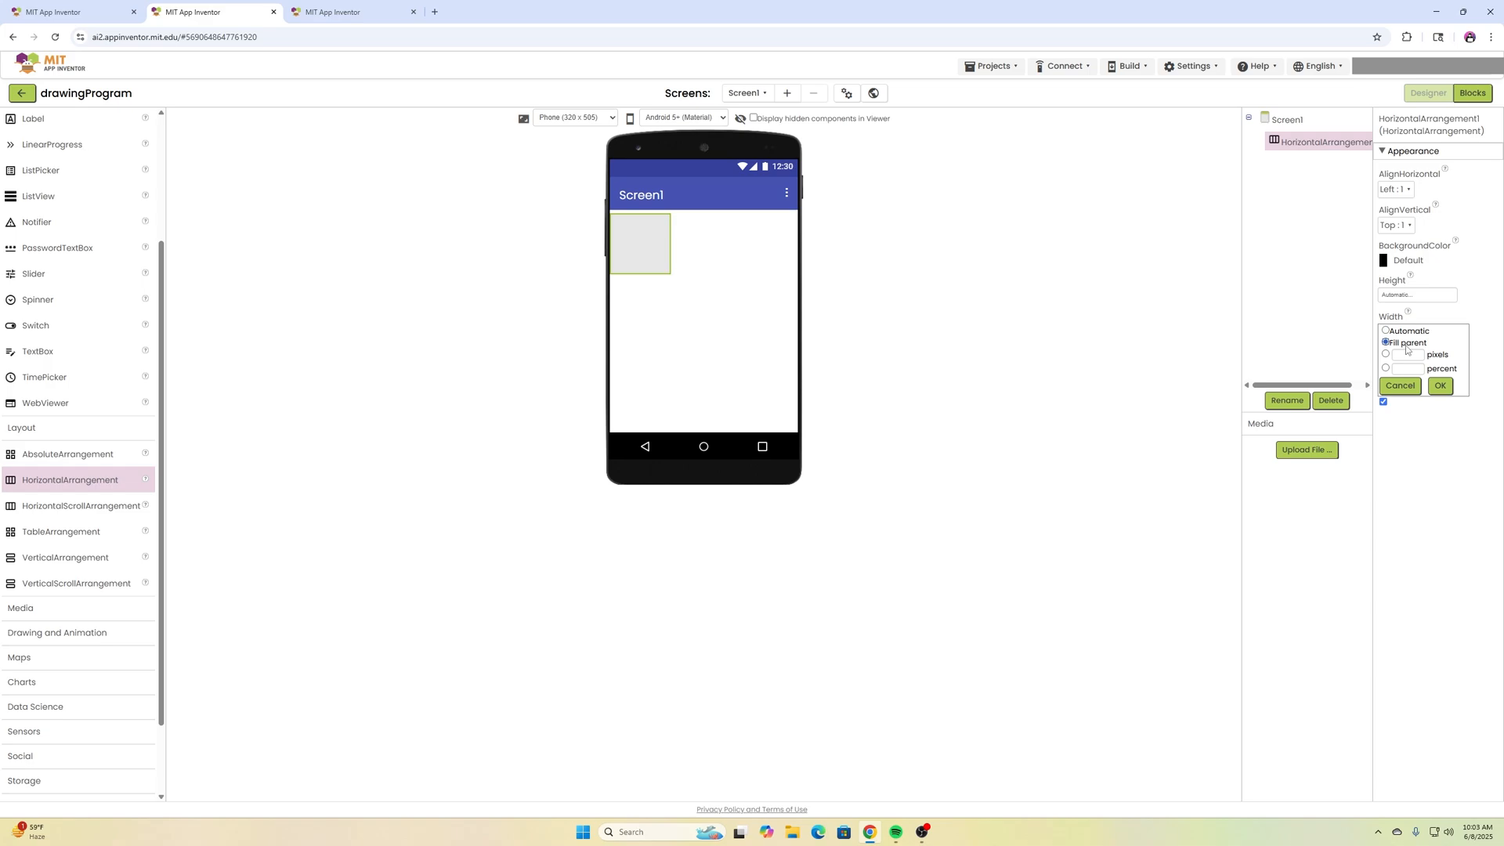
click(1439, 386)
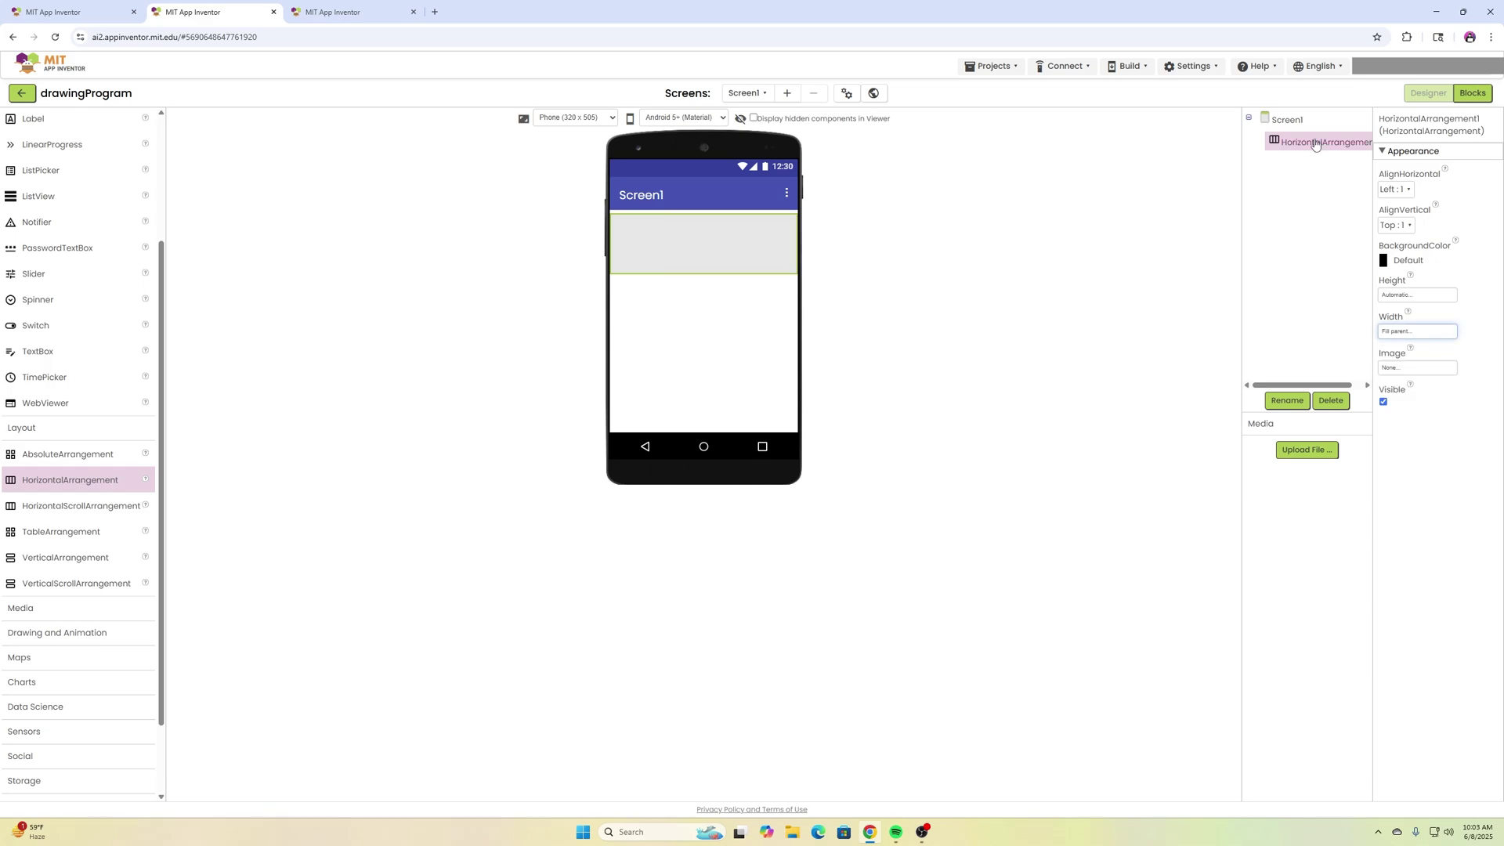
click(1285, 400)
text(arrangeColors)
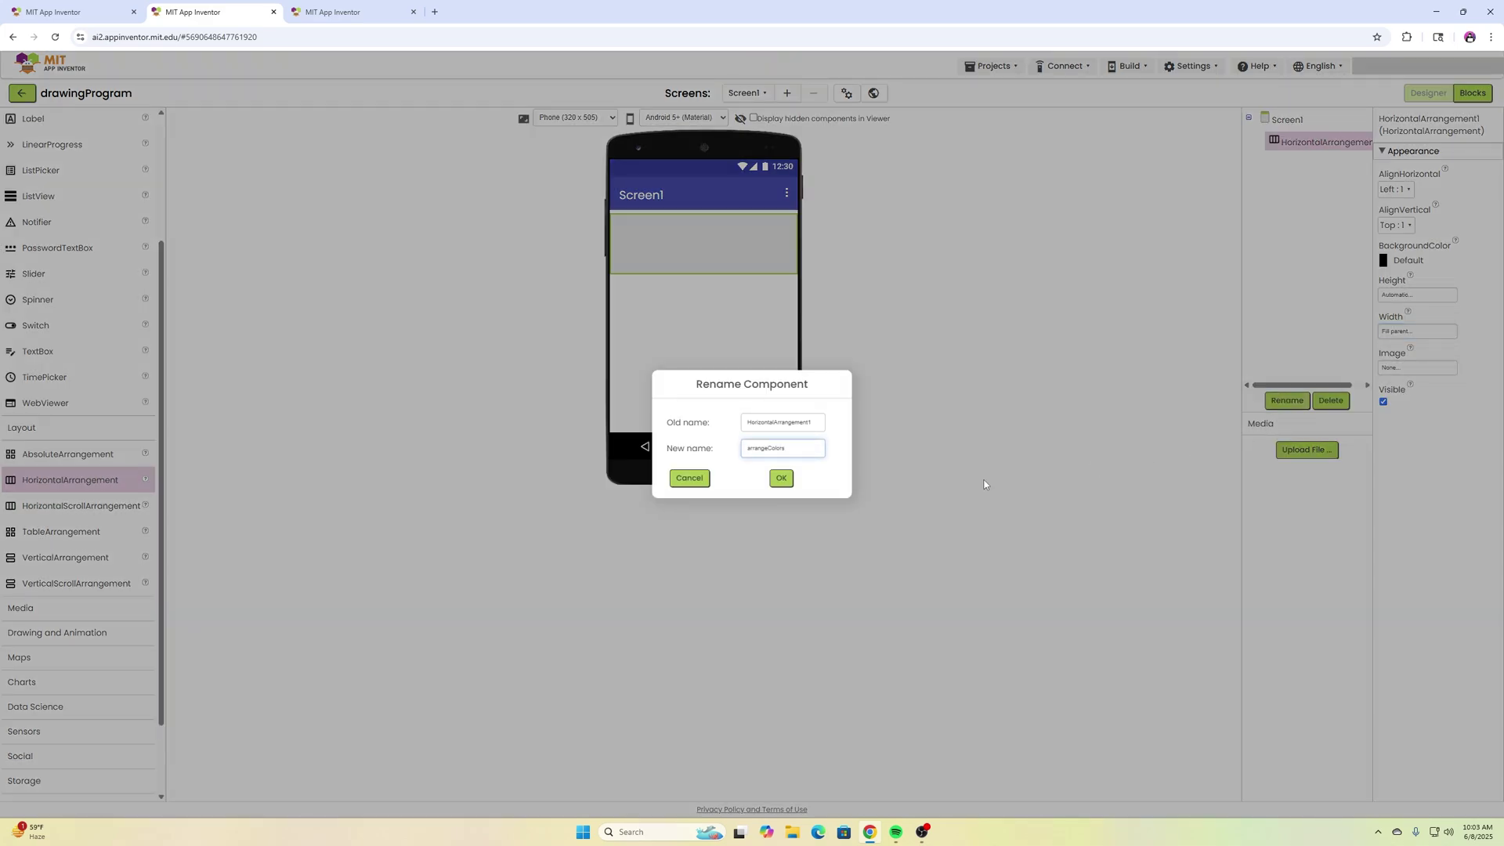
Place three Buttons side by side inside the arrangeColors row.
key(Return)
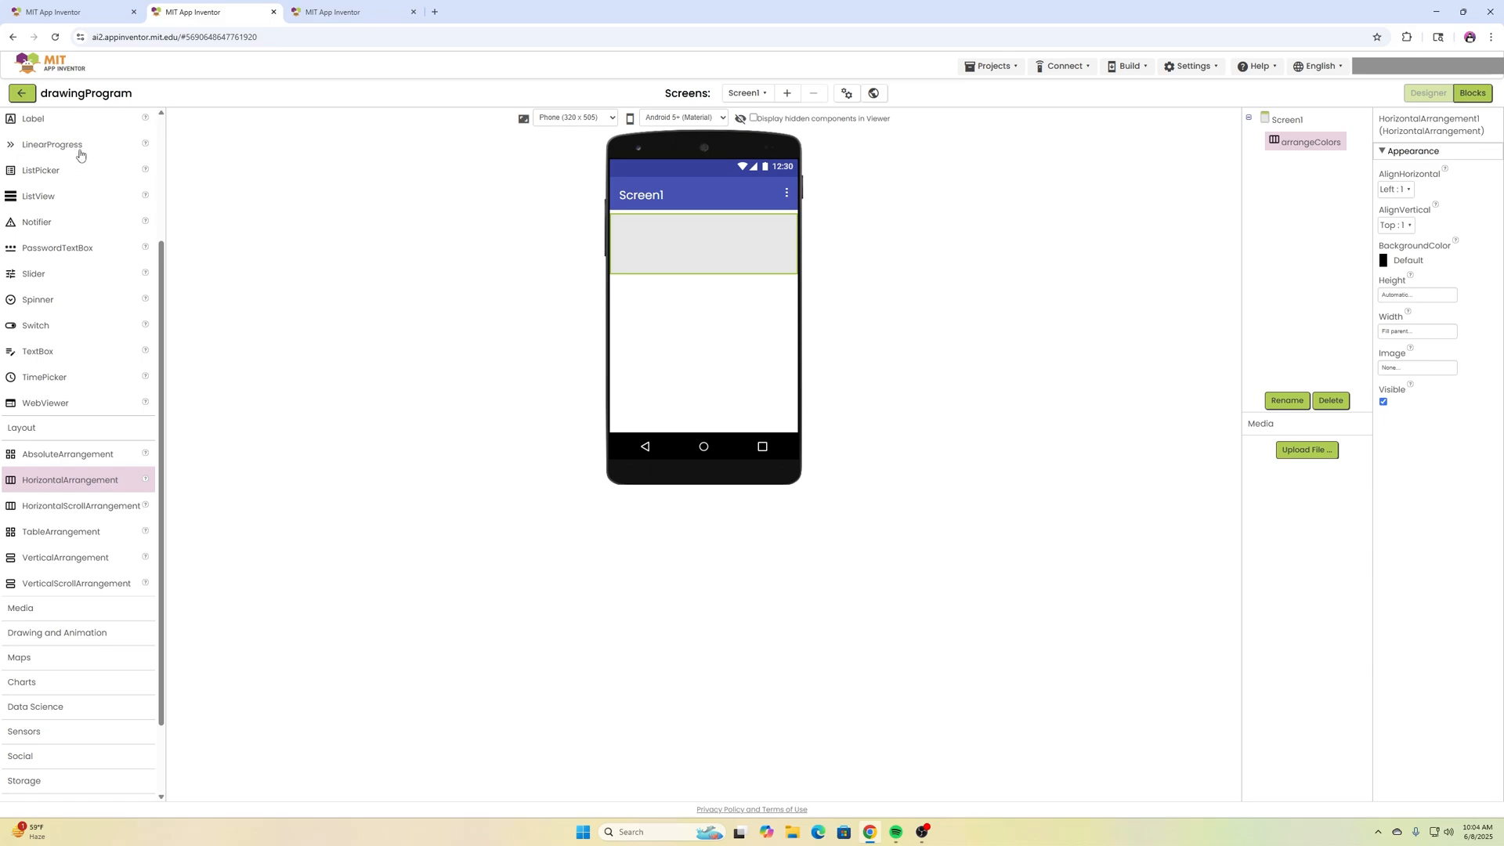
scroll(64, 272, up, 4)
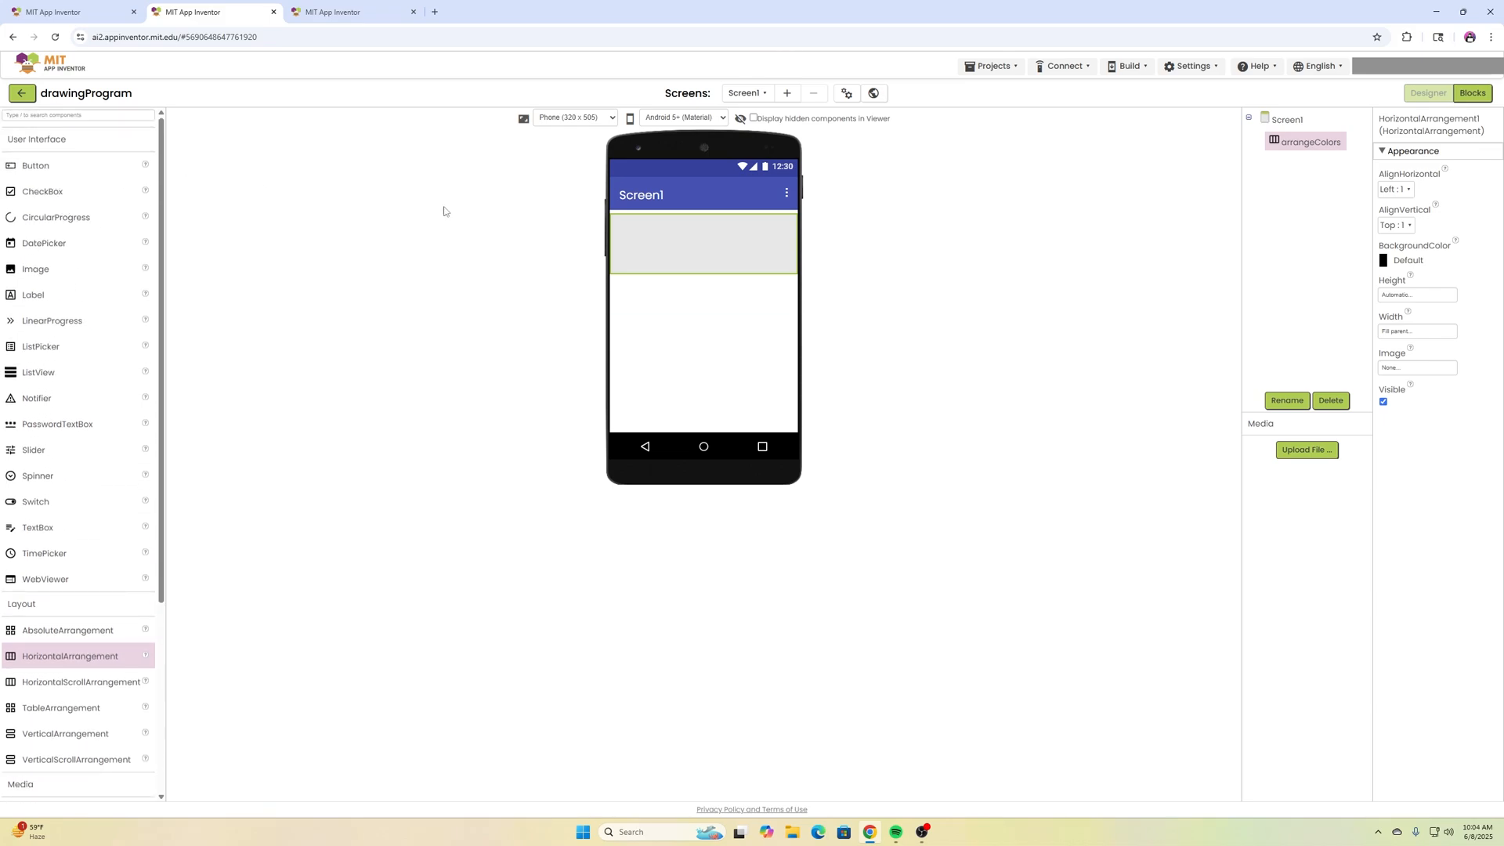
drag(42, 165, 624, 241)
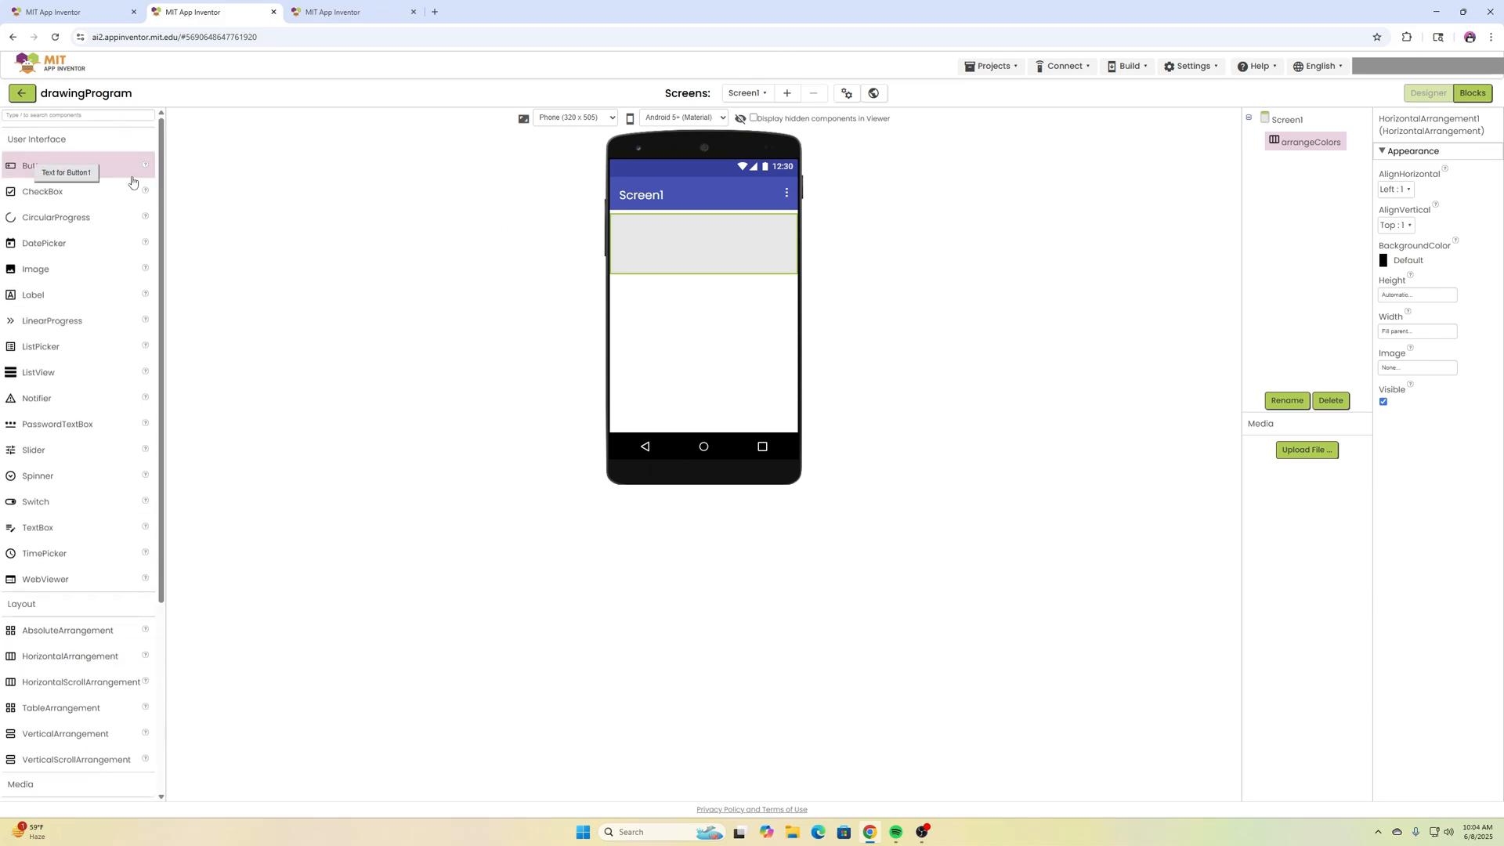
drag(41, 166, 726, 229)
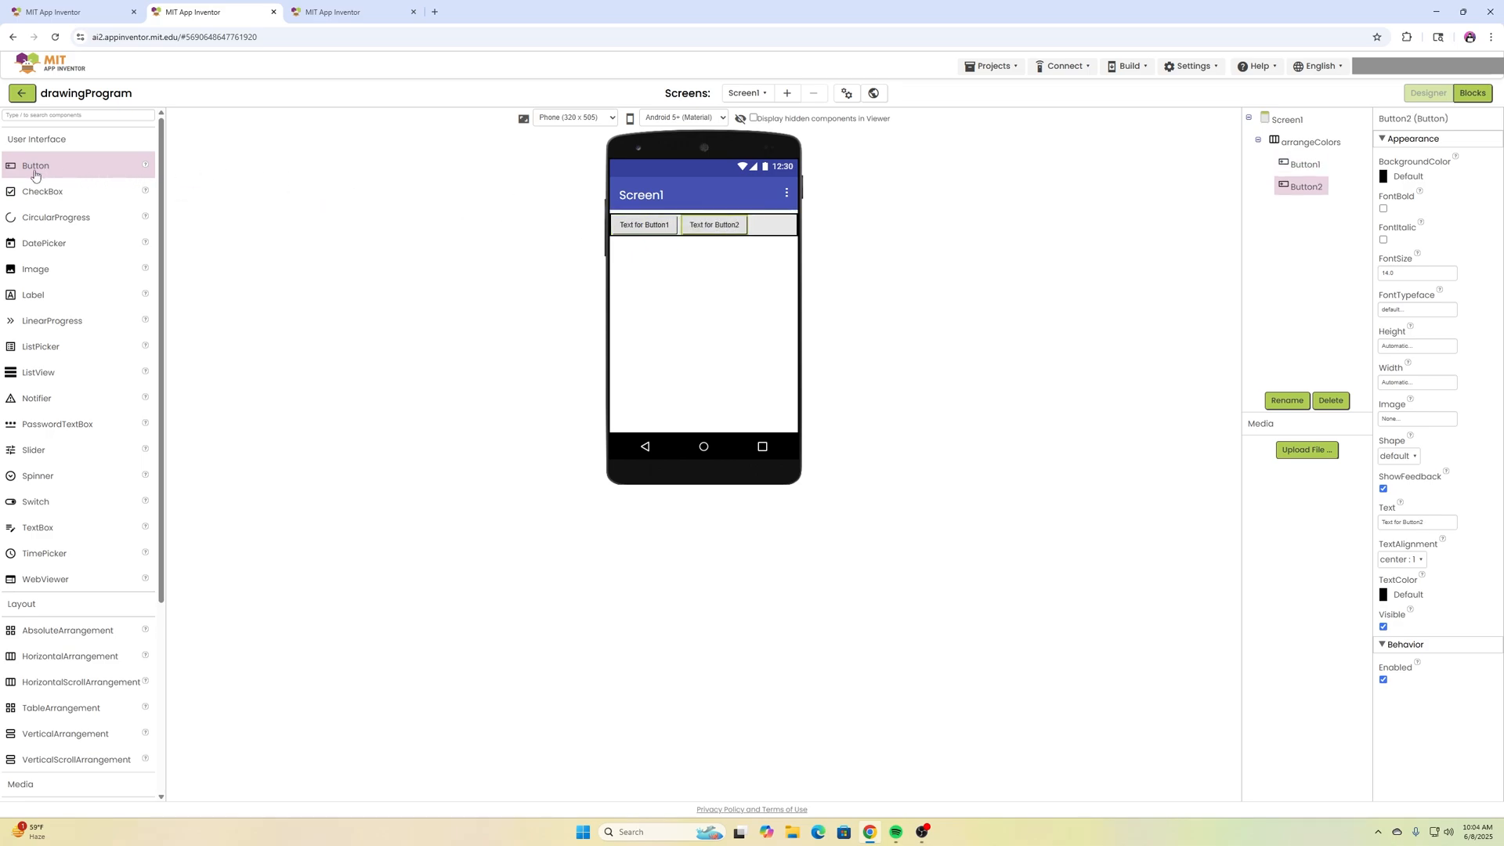
drag(36, 166, 776, 229)
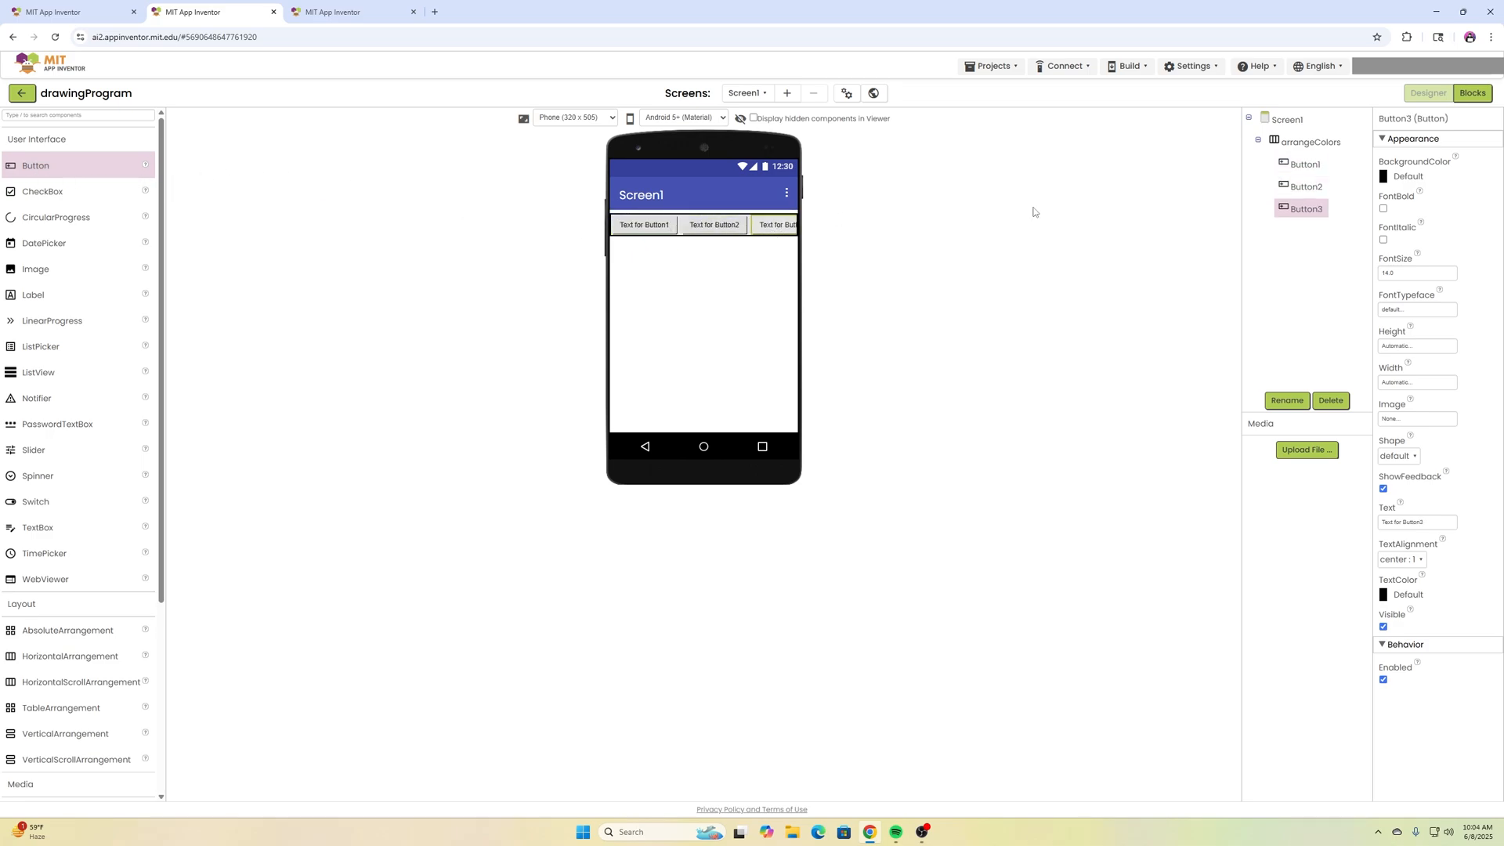
Rename the three buttons redButton, greenButton and blueButton.
click(1306, 164)
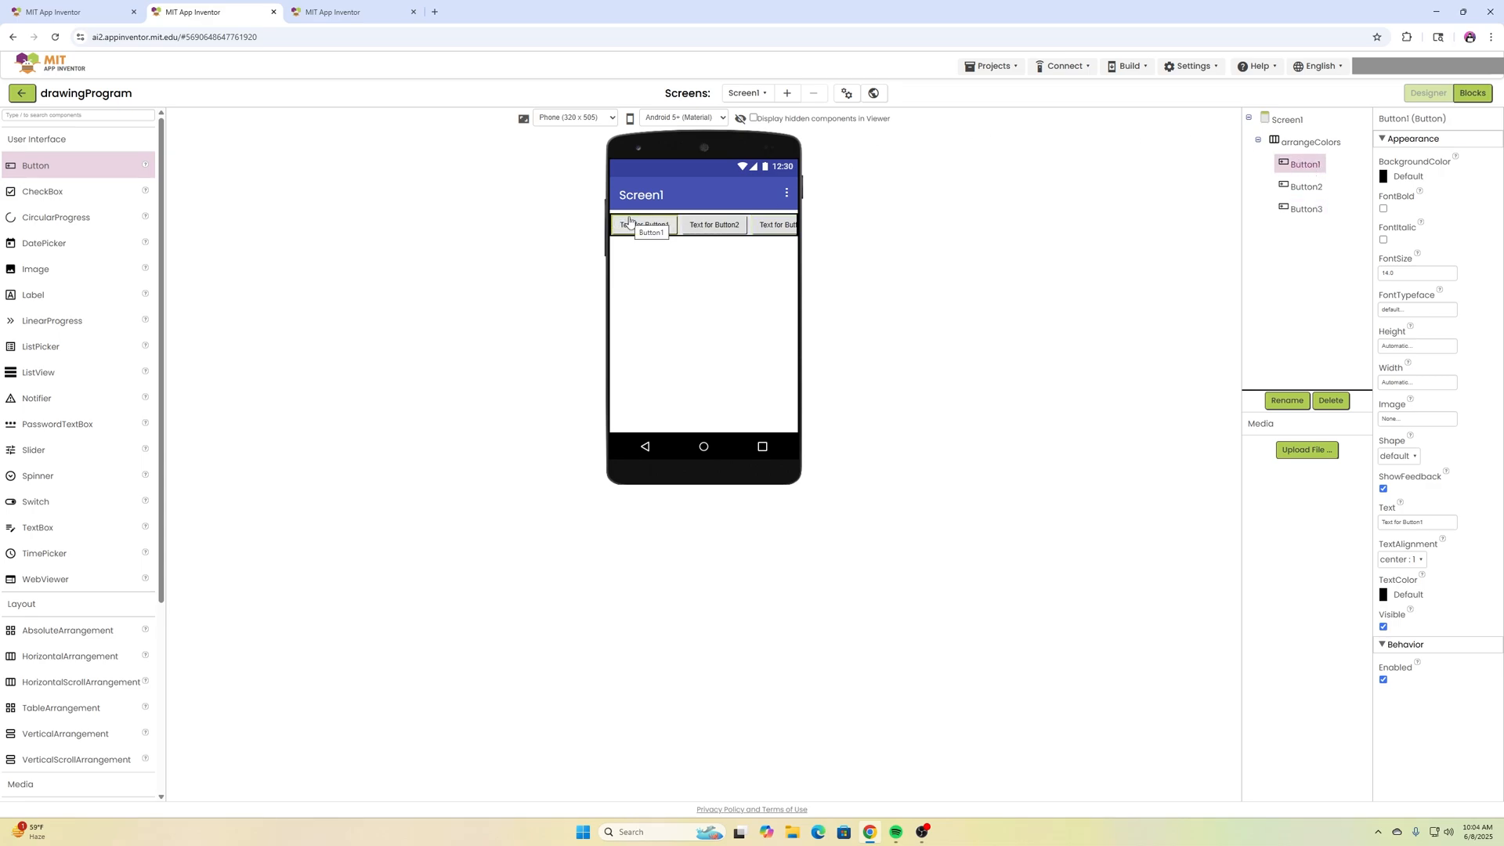
click(1287, 399)
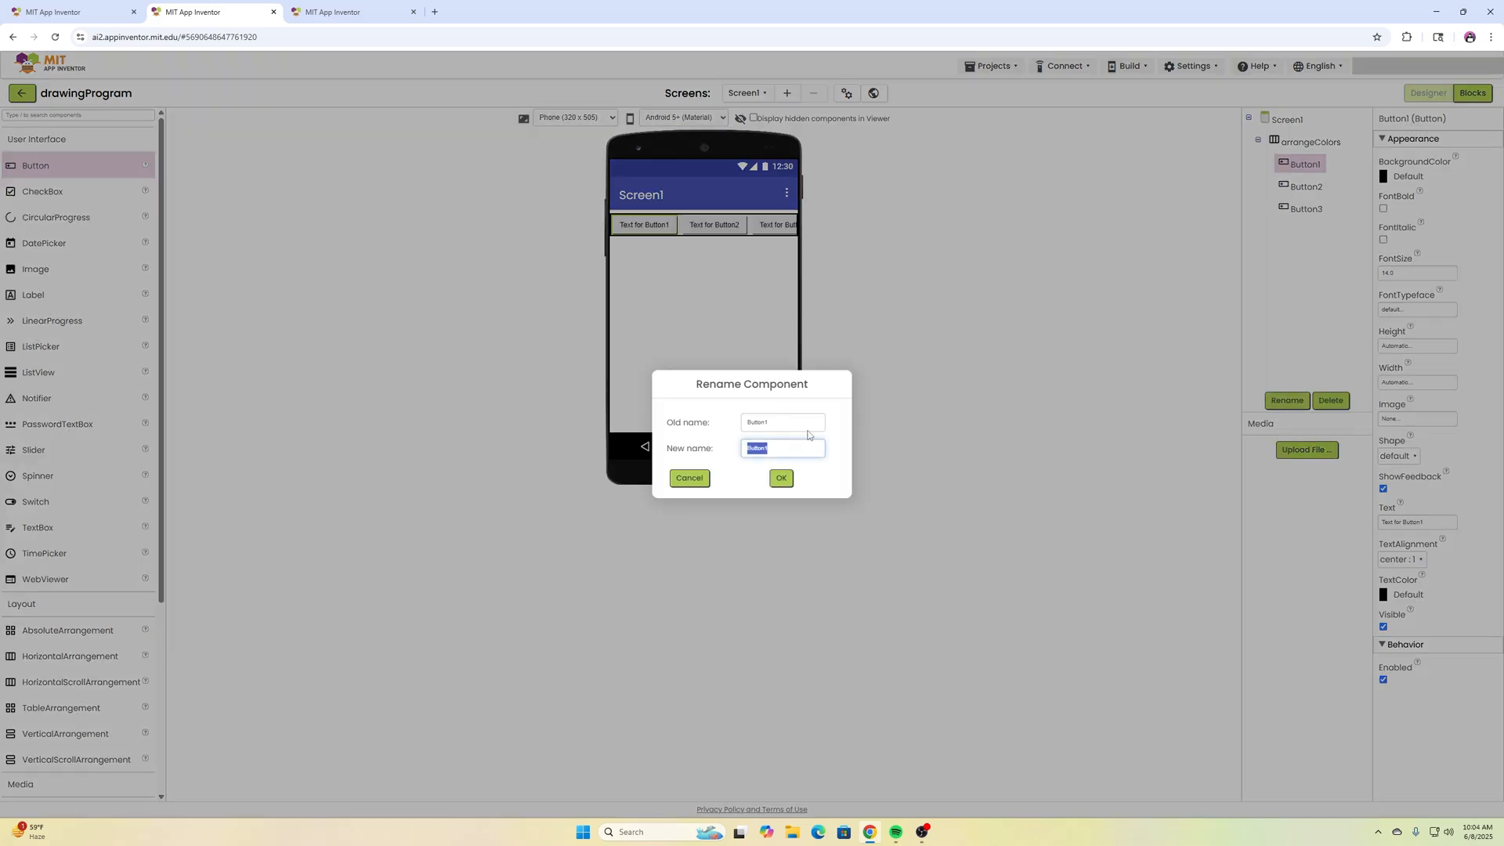
text(red)
key(Return)
click(1305, 186)
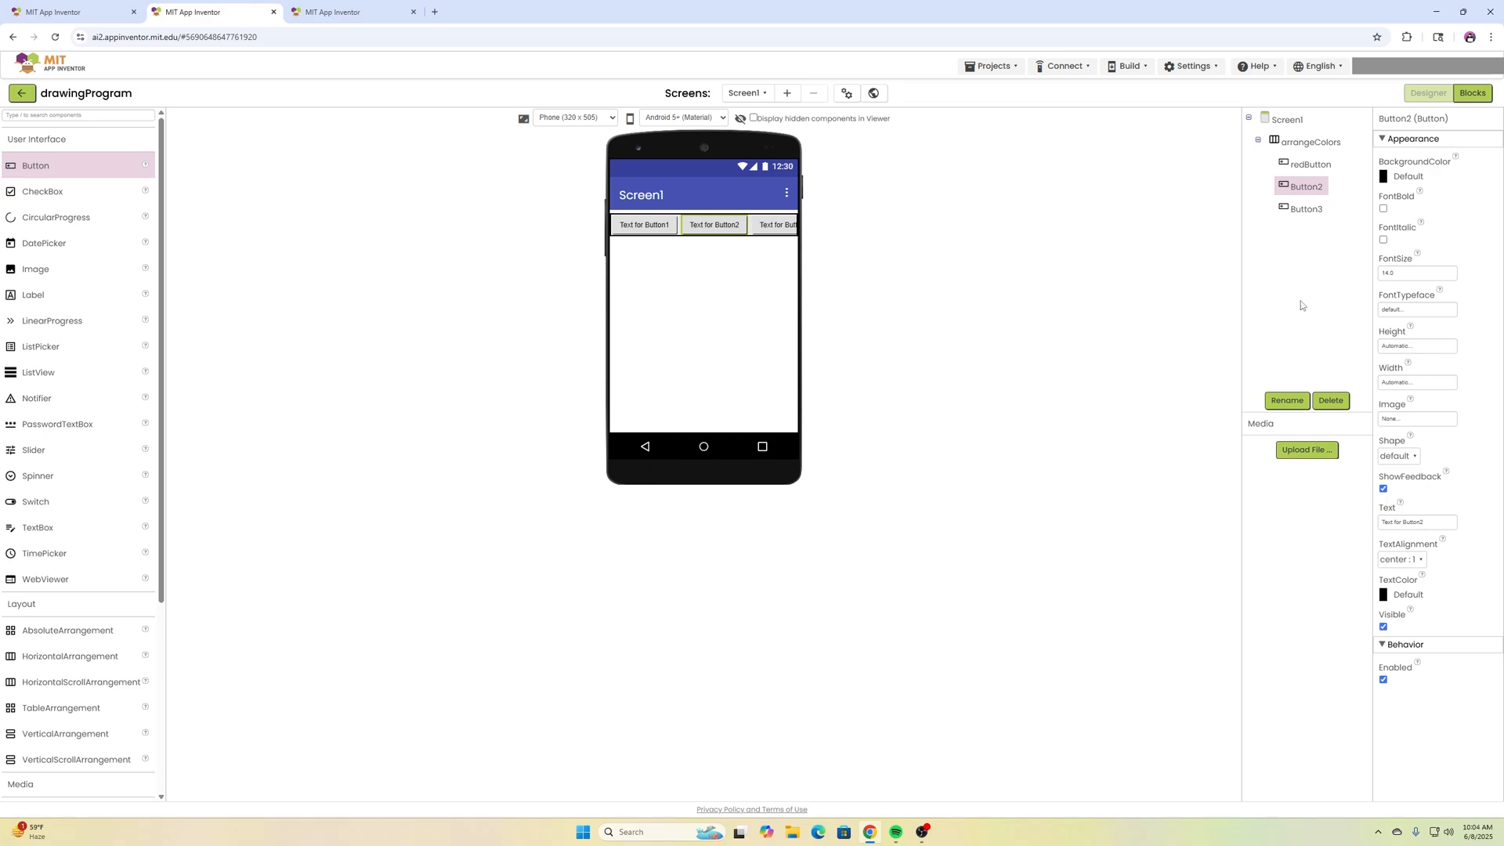
click(1288, 401)
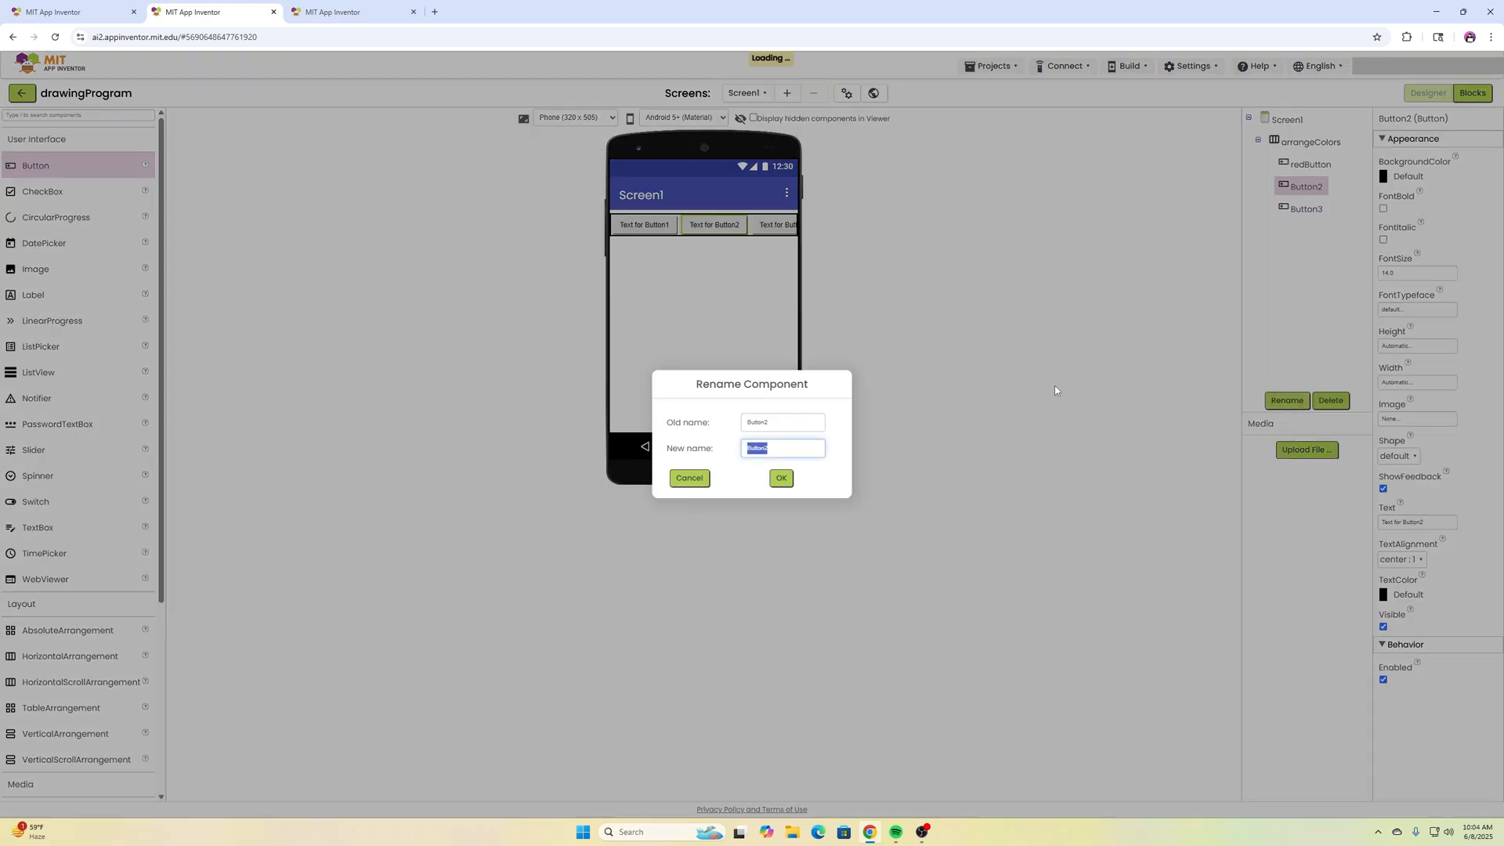
text(green)
key(Return)
click(1305, 208)
click(1287, 400)
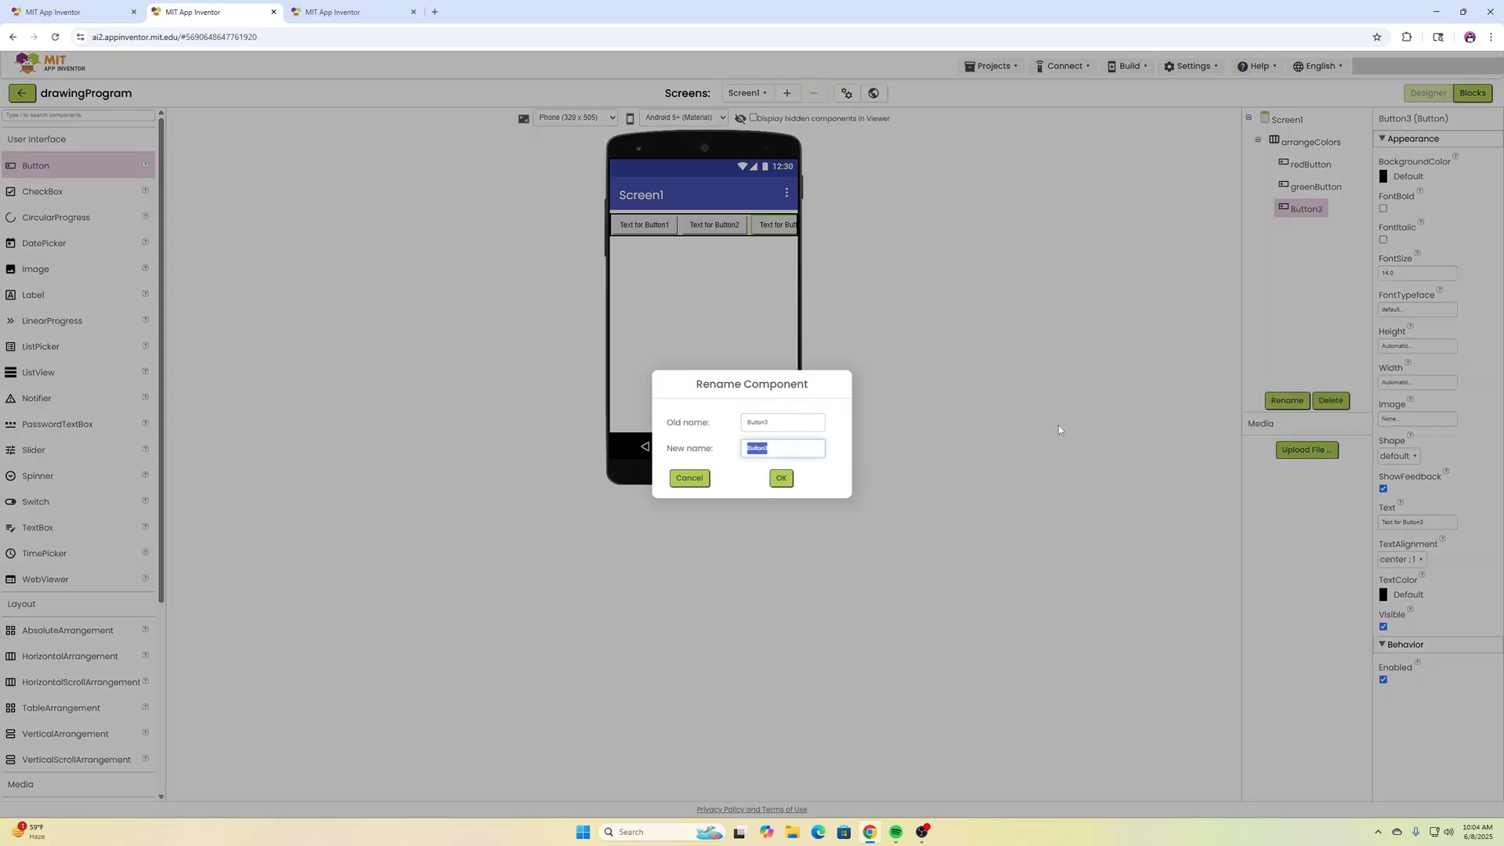
text(blue)
key(Return)
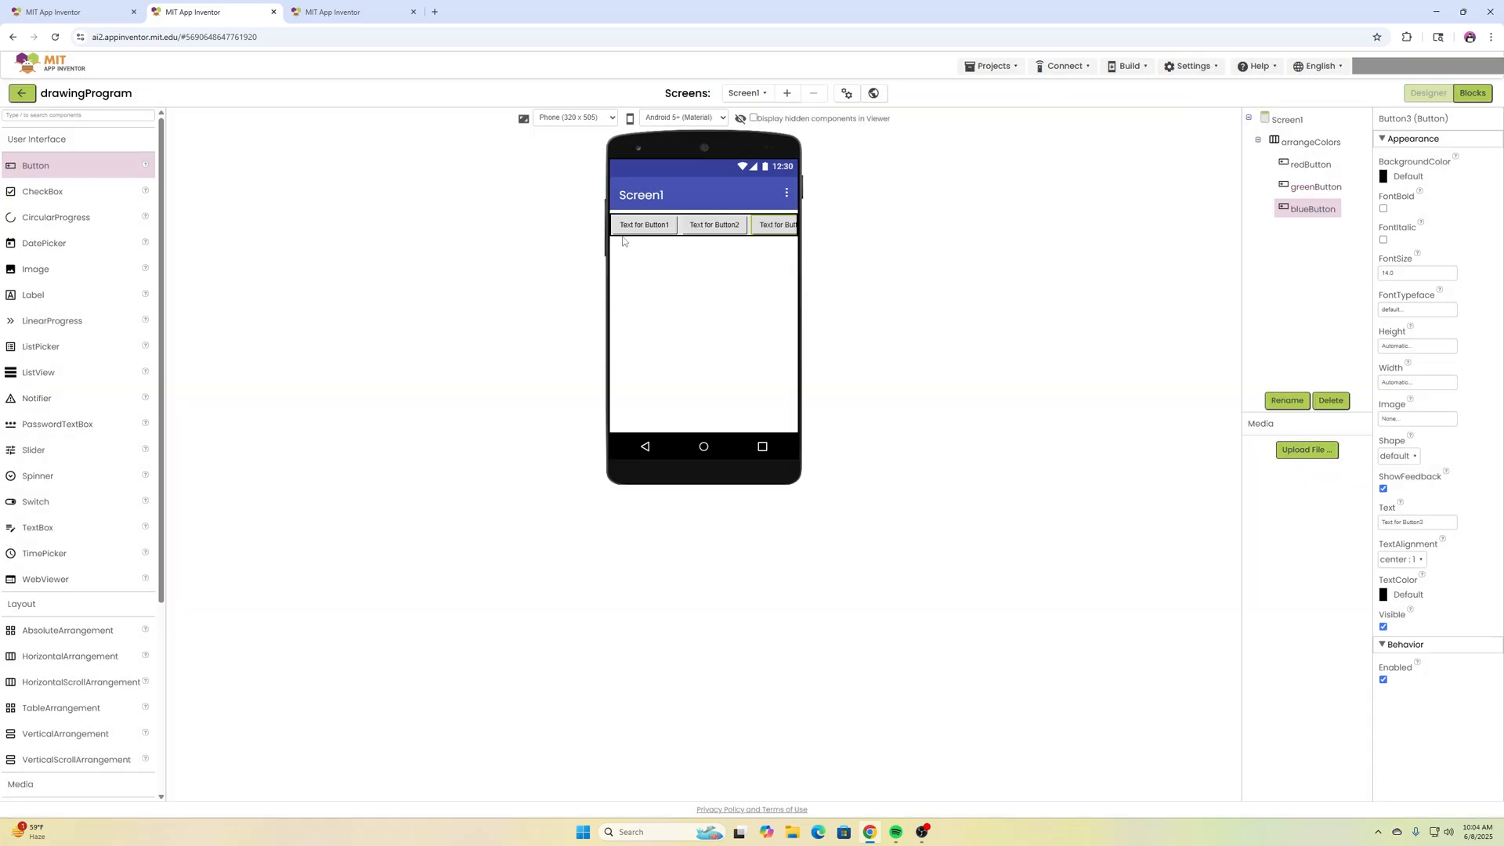
Make redButton read RED in white text on a red background with Fill parent width.
click(643, 224)
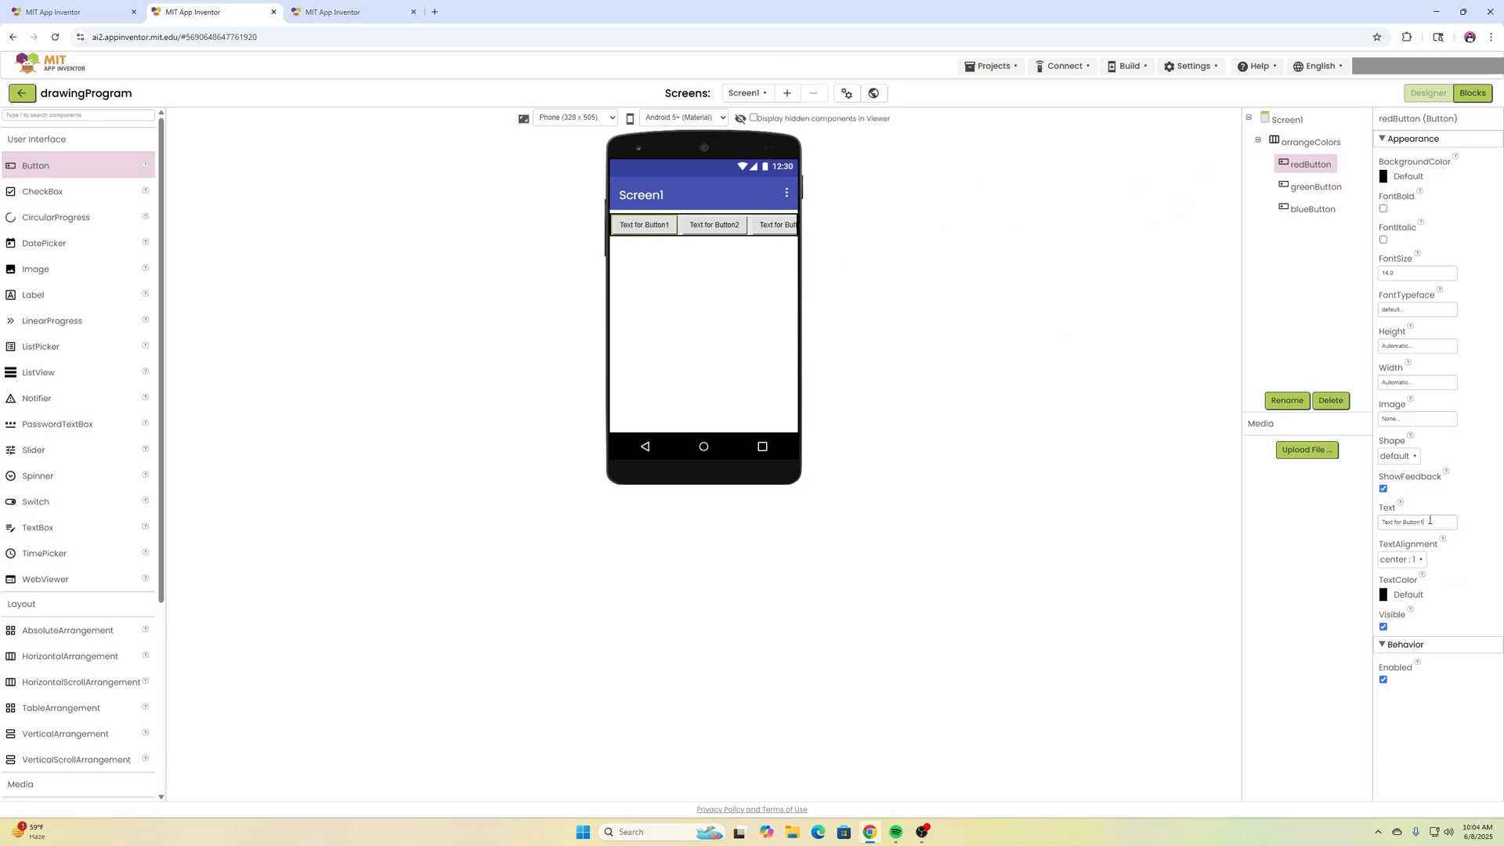
double_click(1404, 522)
text(RED)
click(1384, 180)
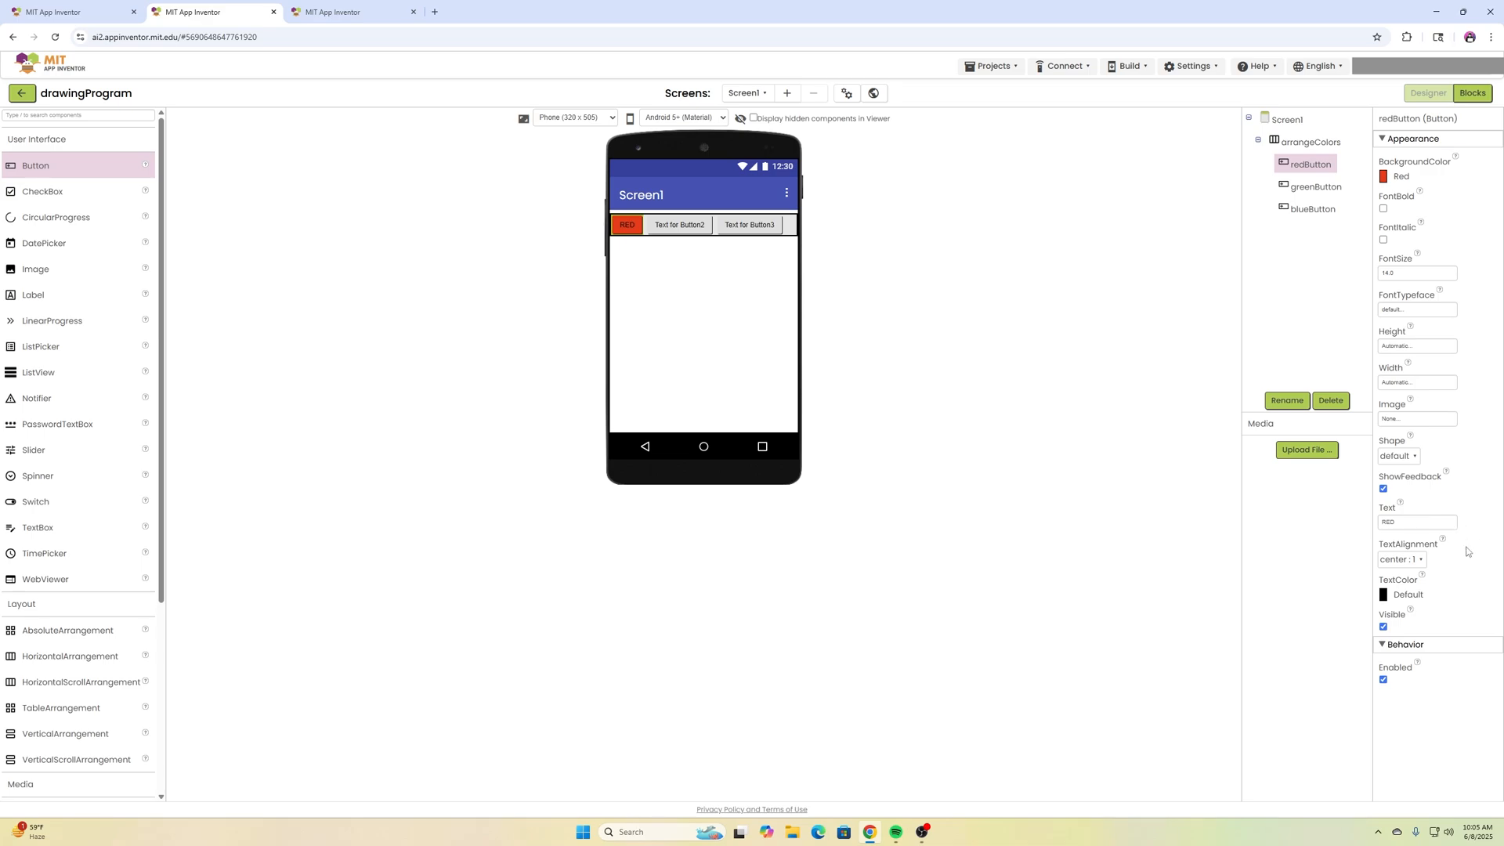
click(1386, 597)
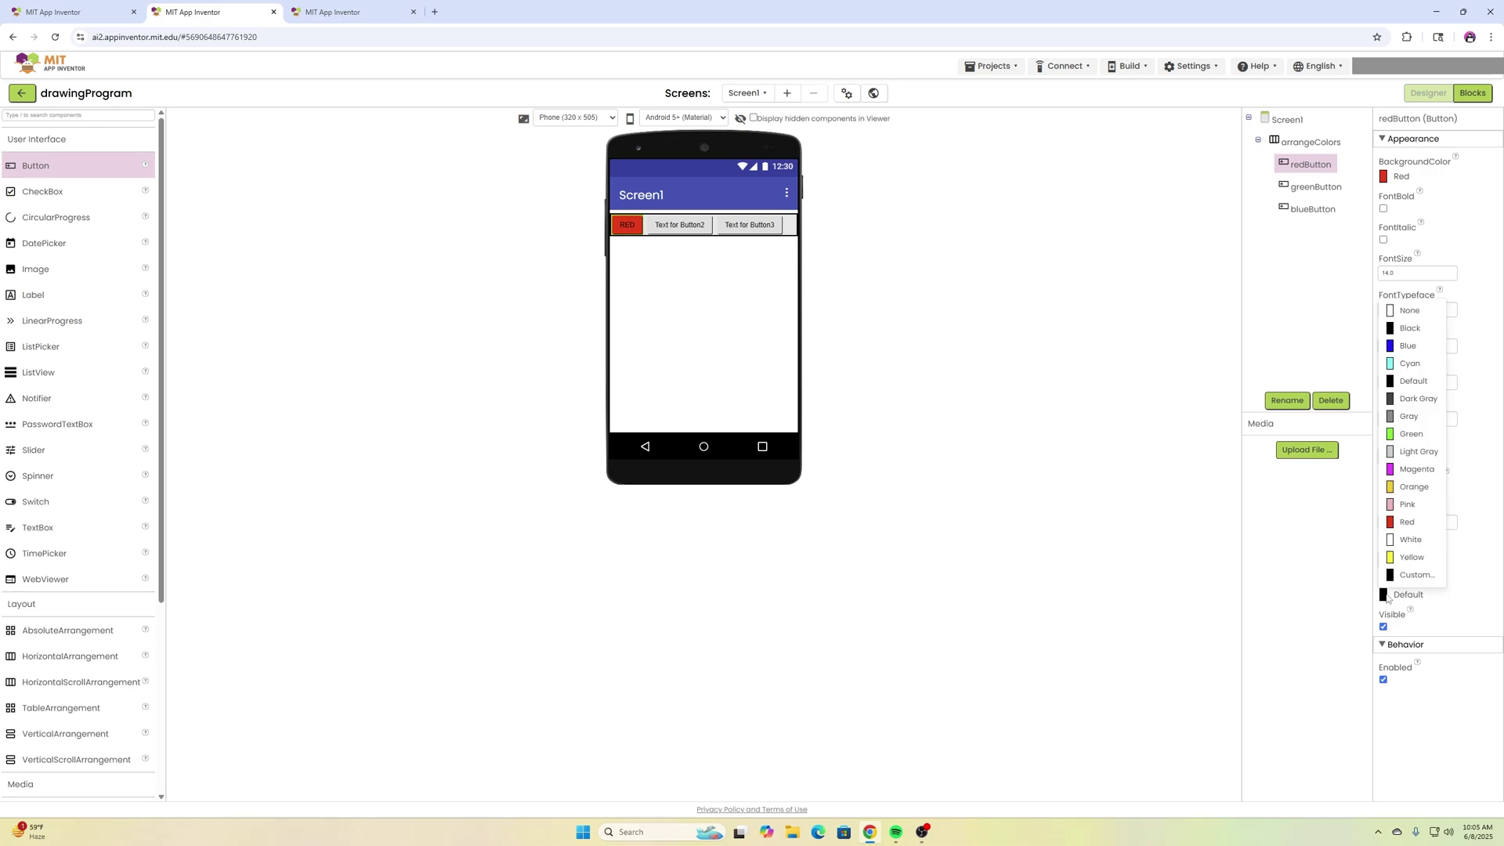
click(1416, 538)
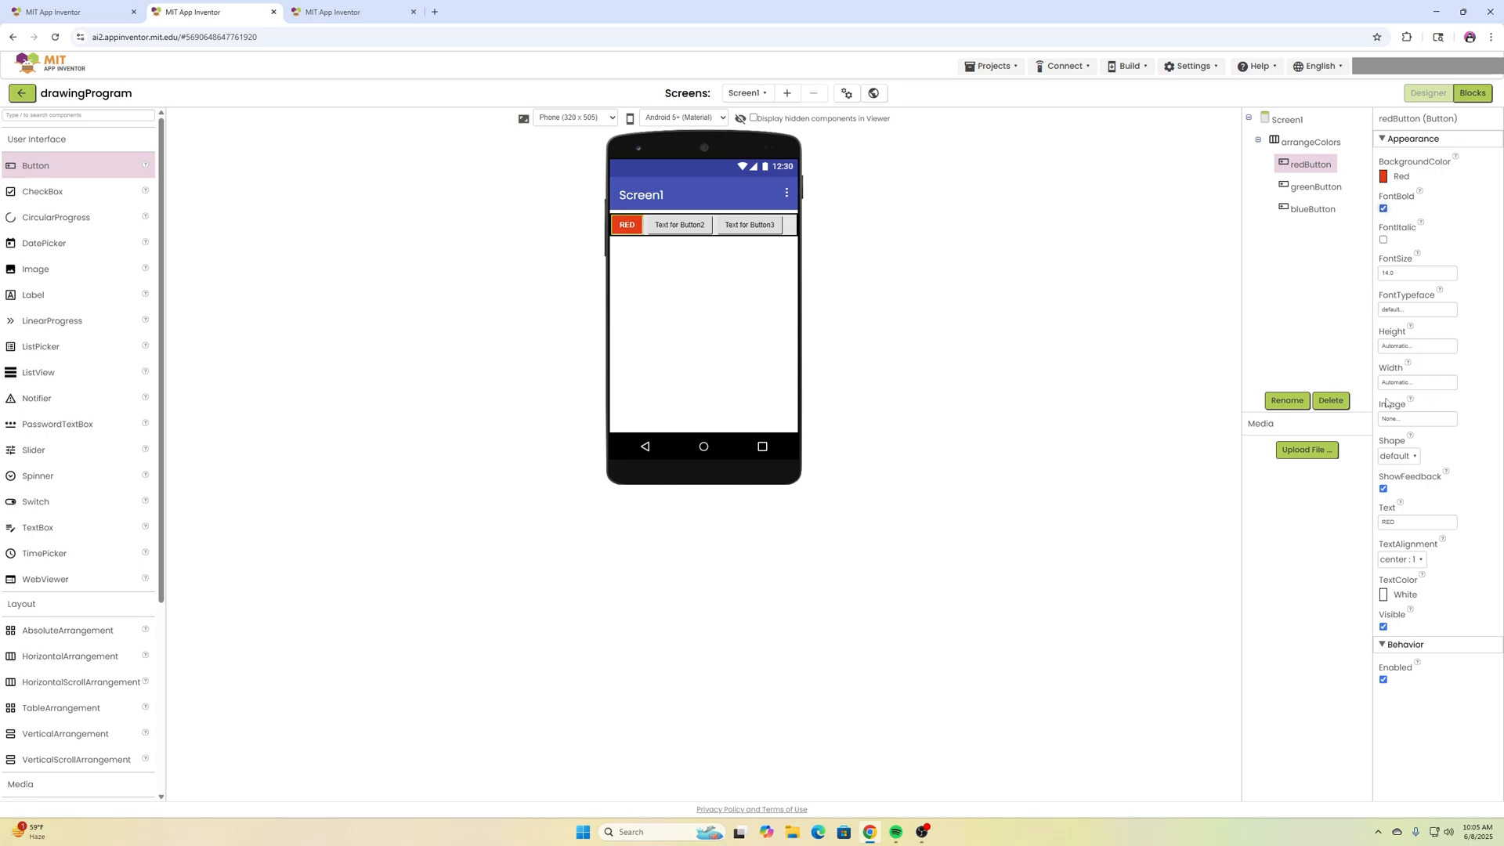
click(1418, 383)
click(1440, 436)
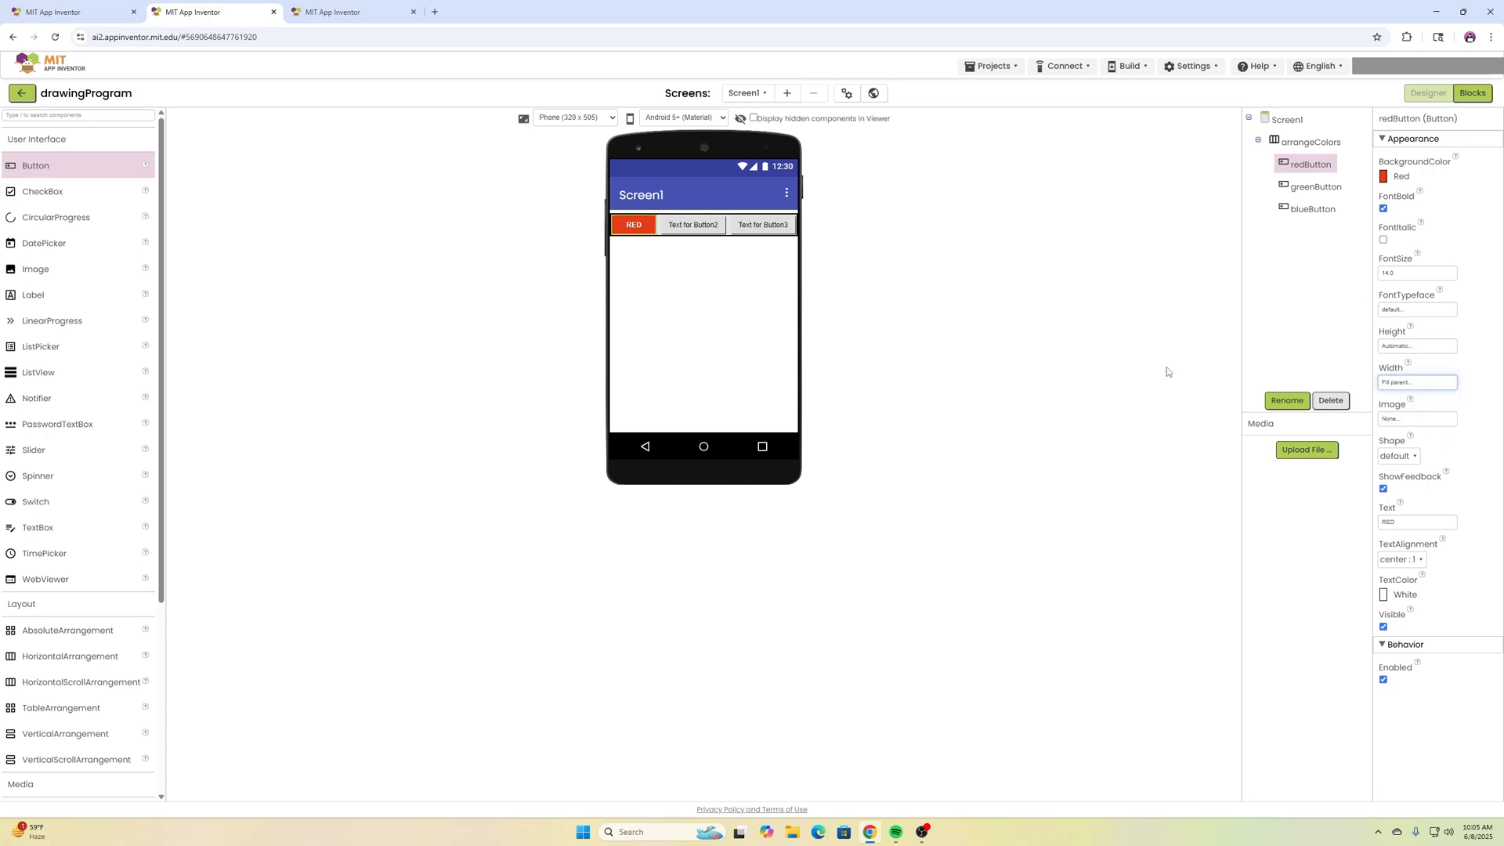
Label greenButton GREEN and give it a darkened custom green background.
click(692, 224)
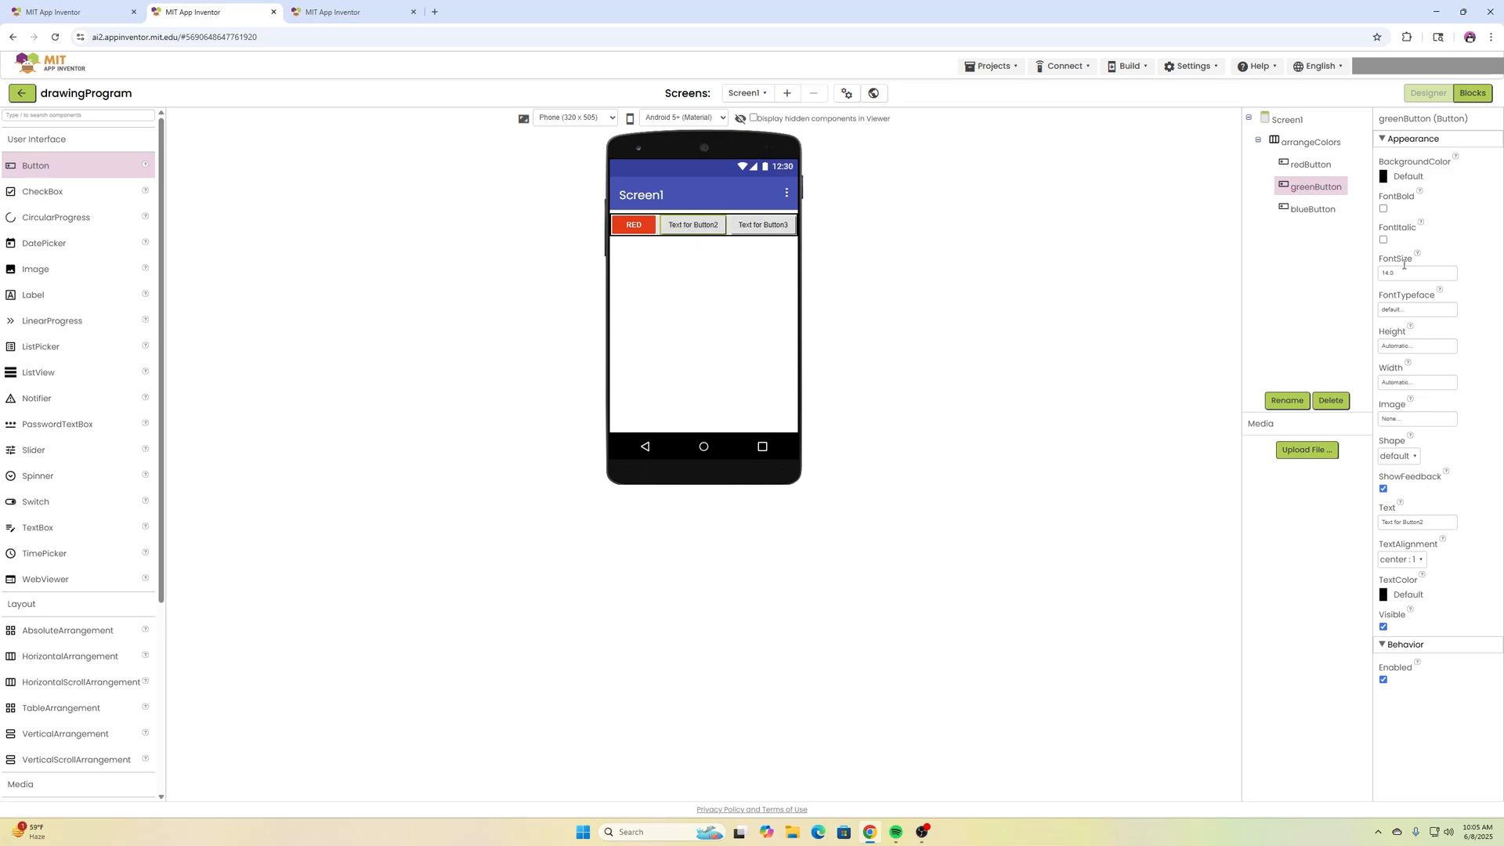
drag(1433, 523, 1384, 527)
text(GREEN)
click(1383, 176)
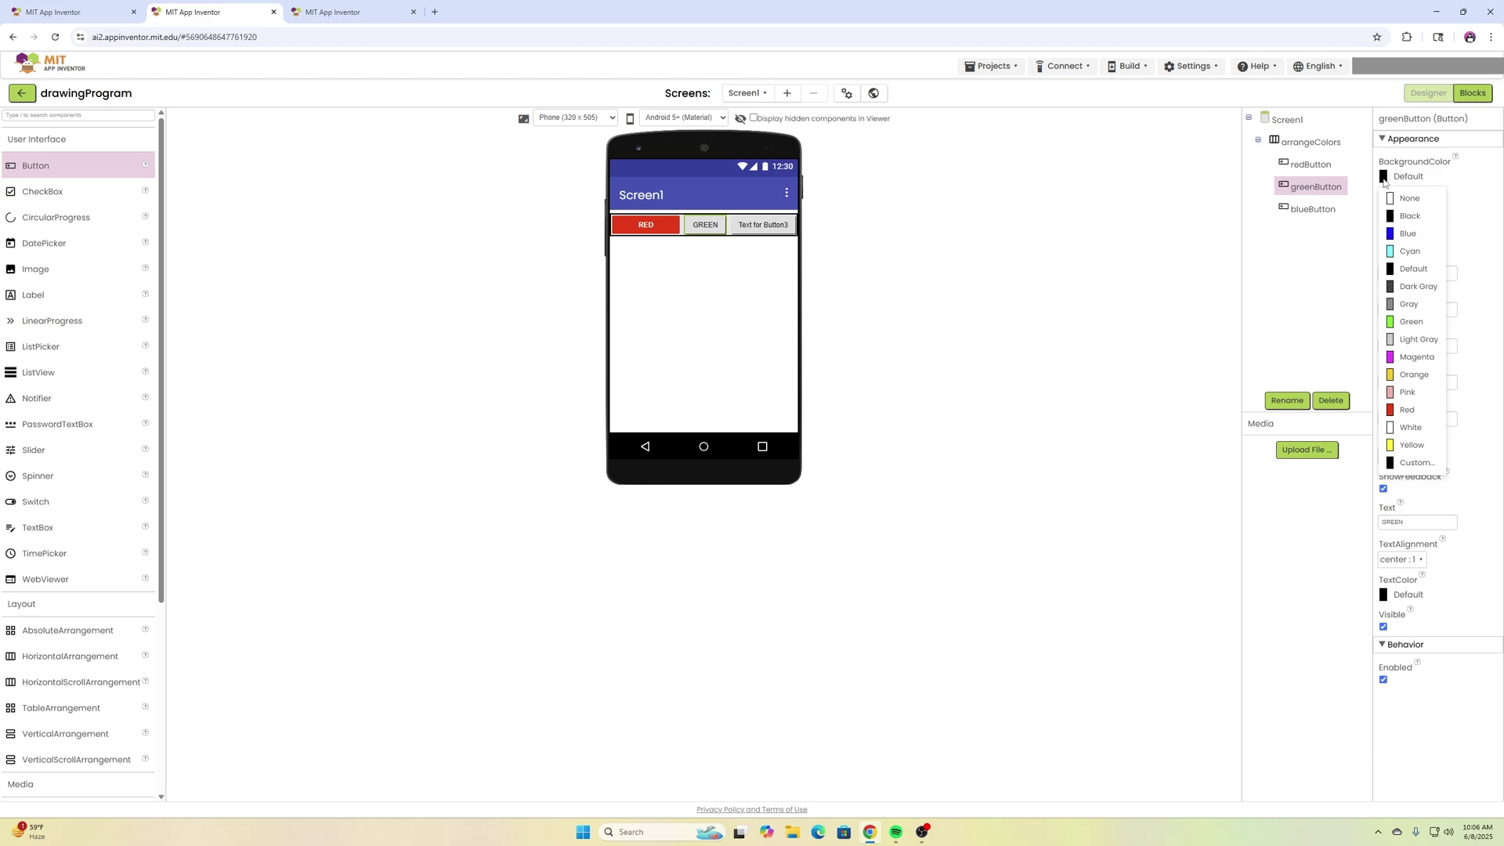
click(1410, 320)
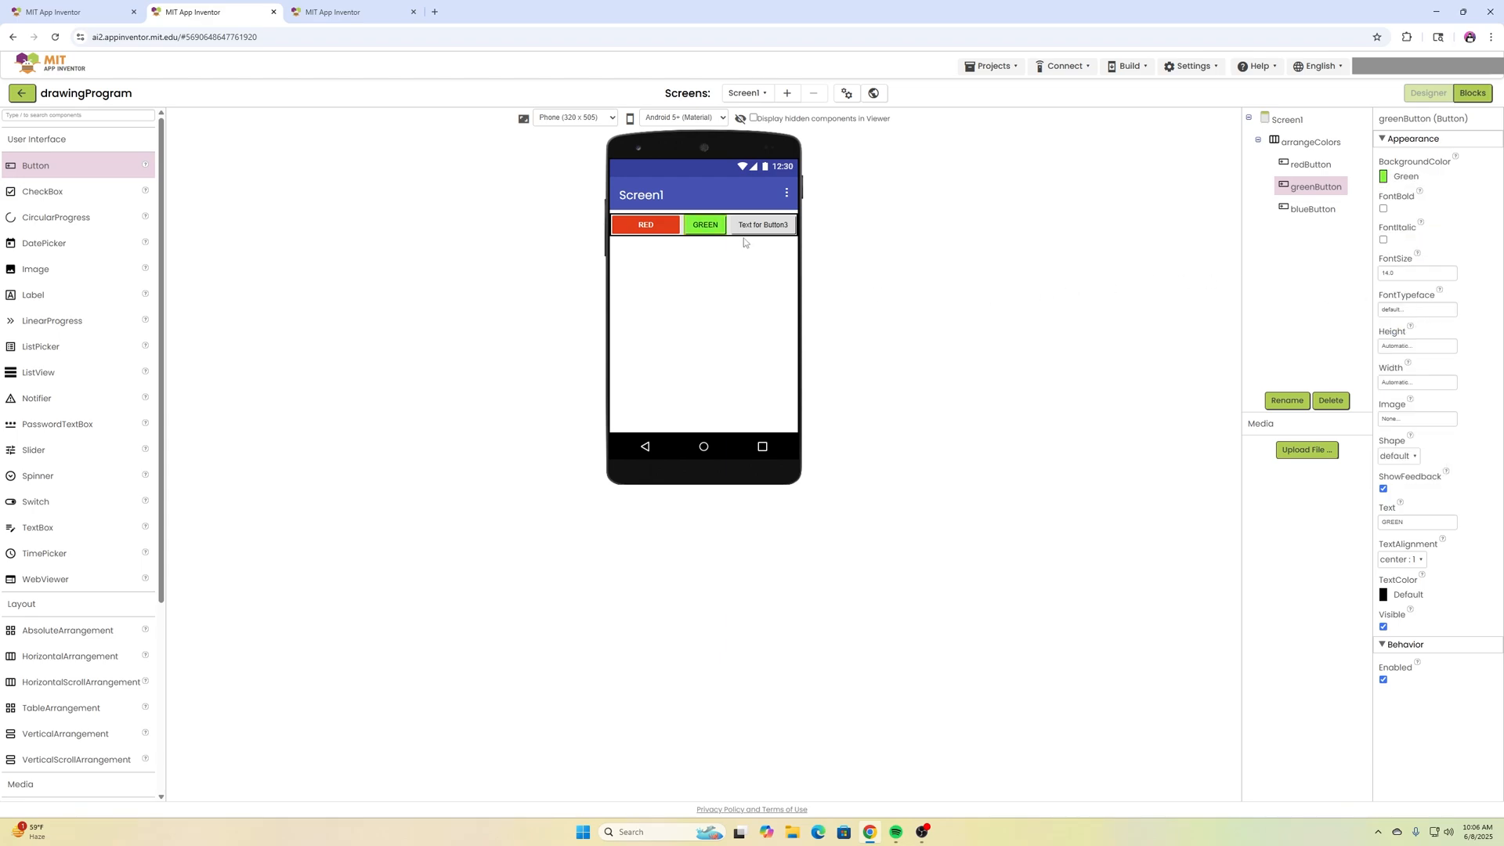
click(1408, 178)
click(1415, 461)
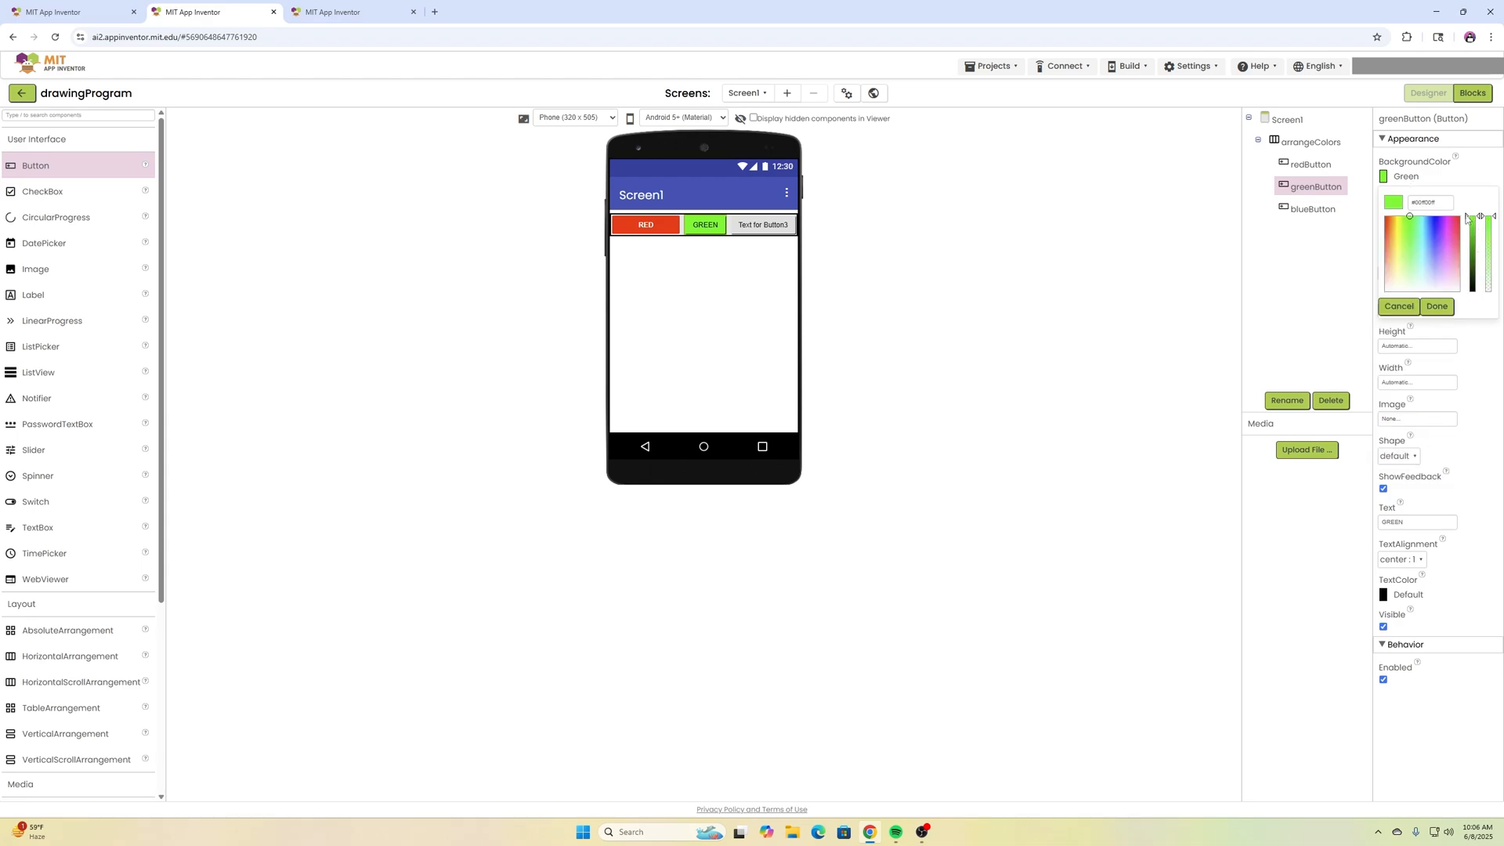
drag(1472, 218, 1471, 253)
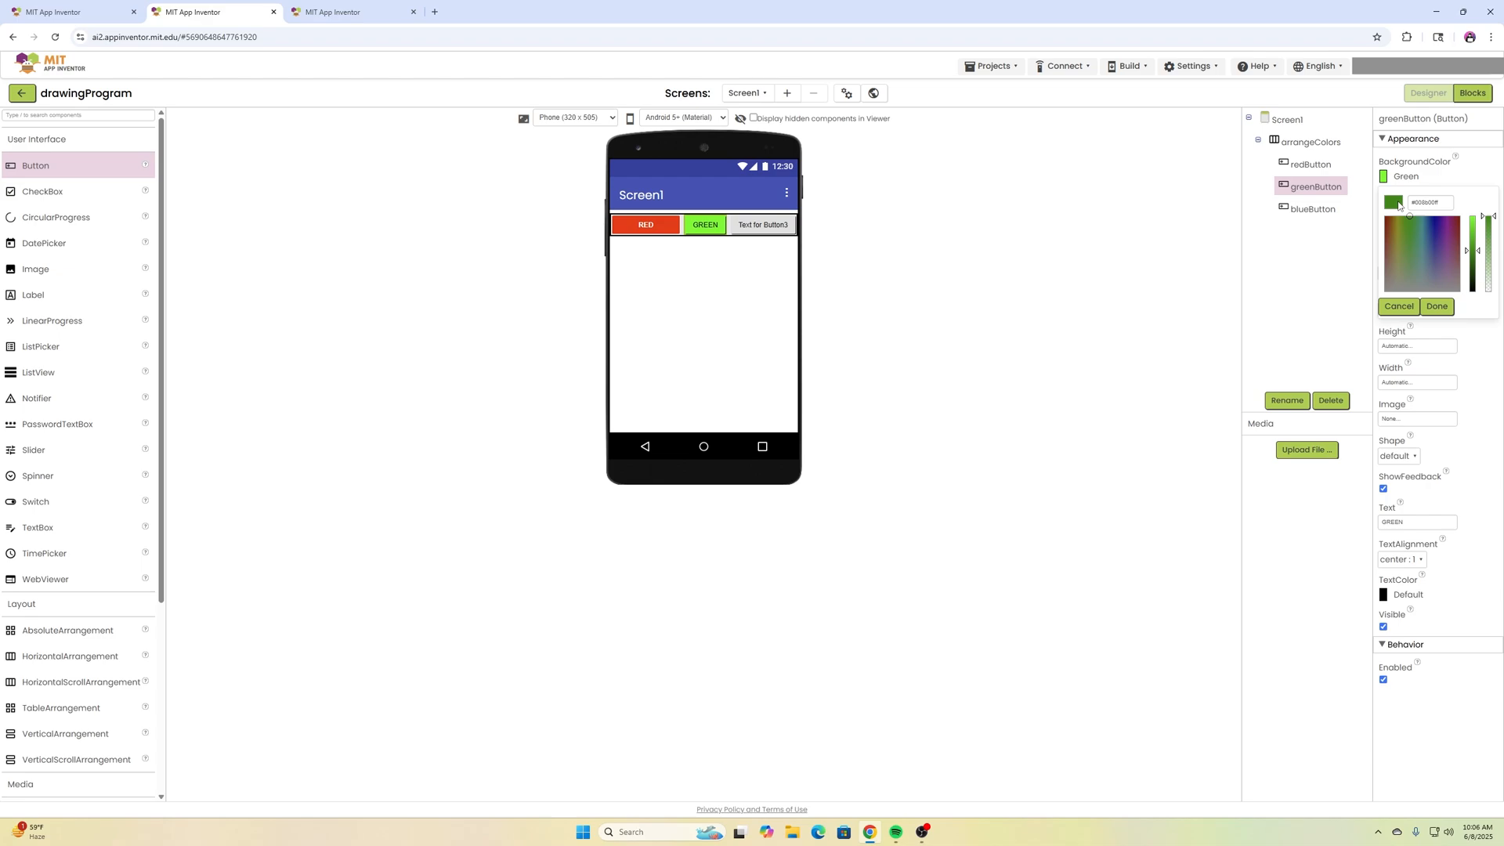
click(1435, 305)
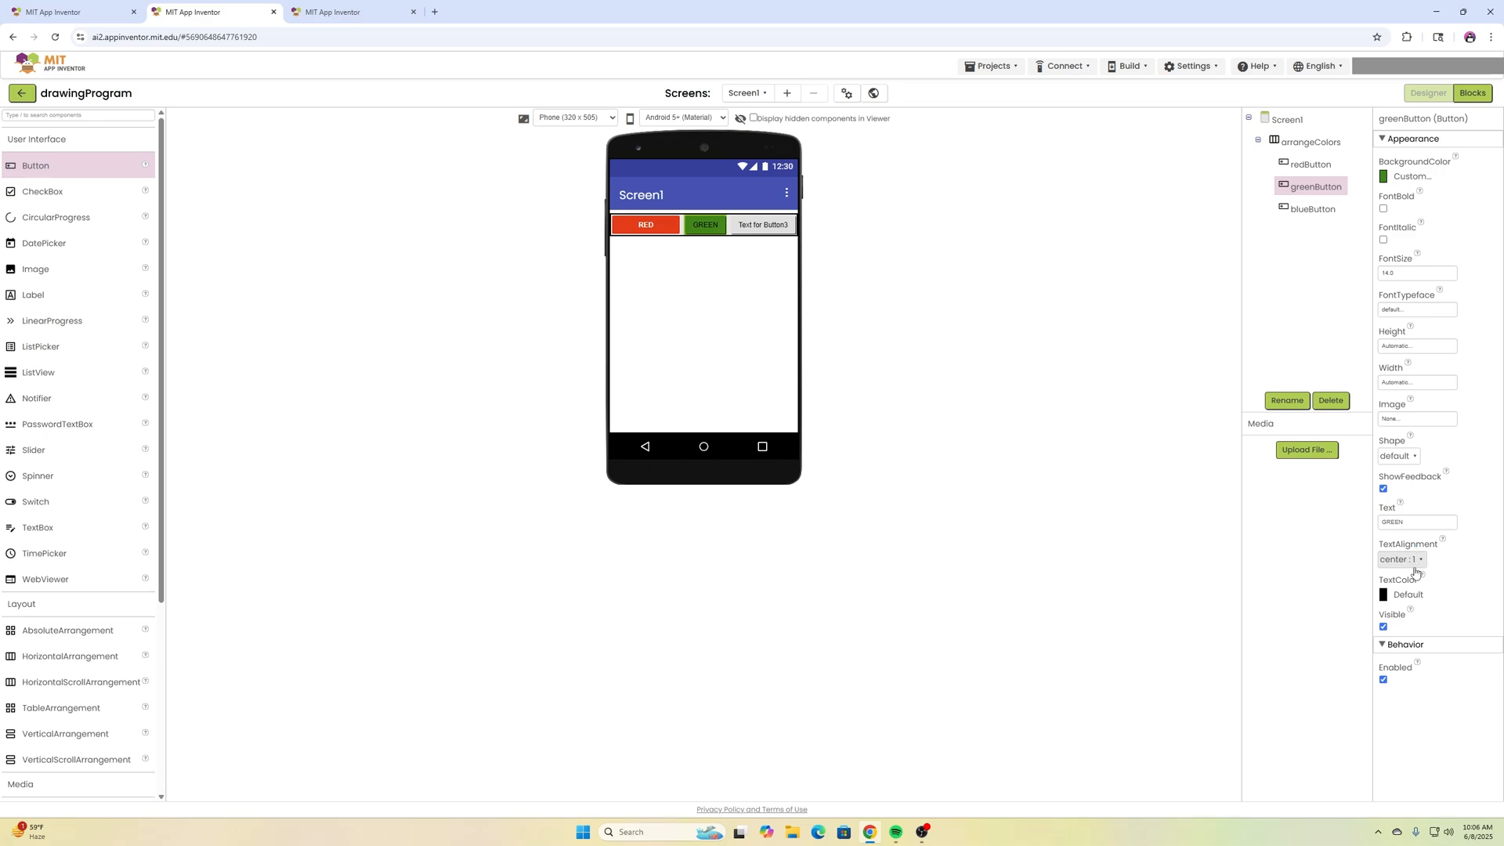
Set greenButton's text colour to white and its width to Fill parent.
click(1387, 600)
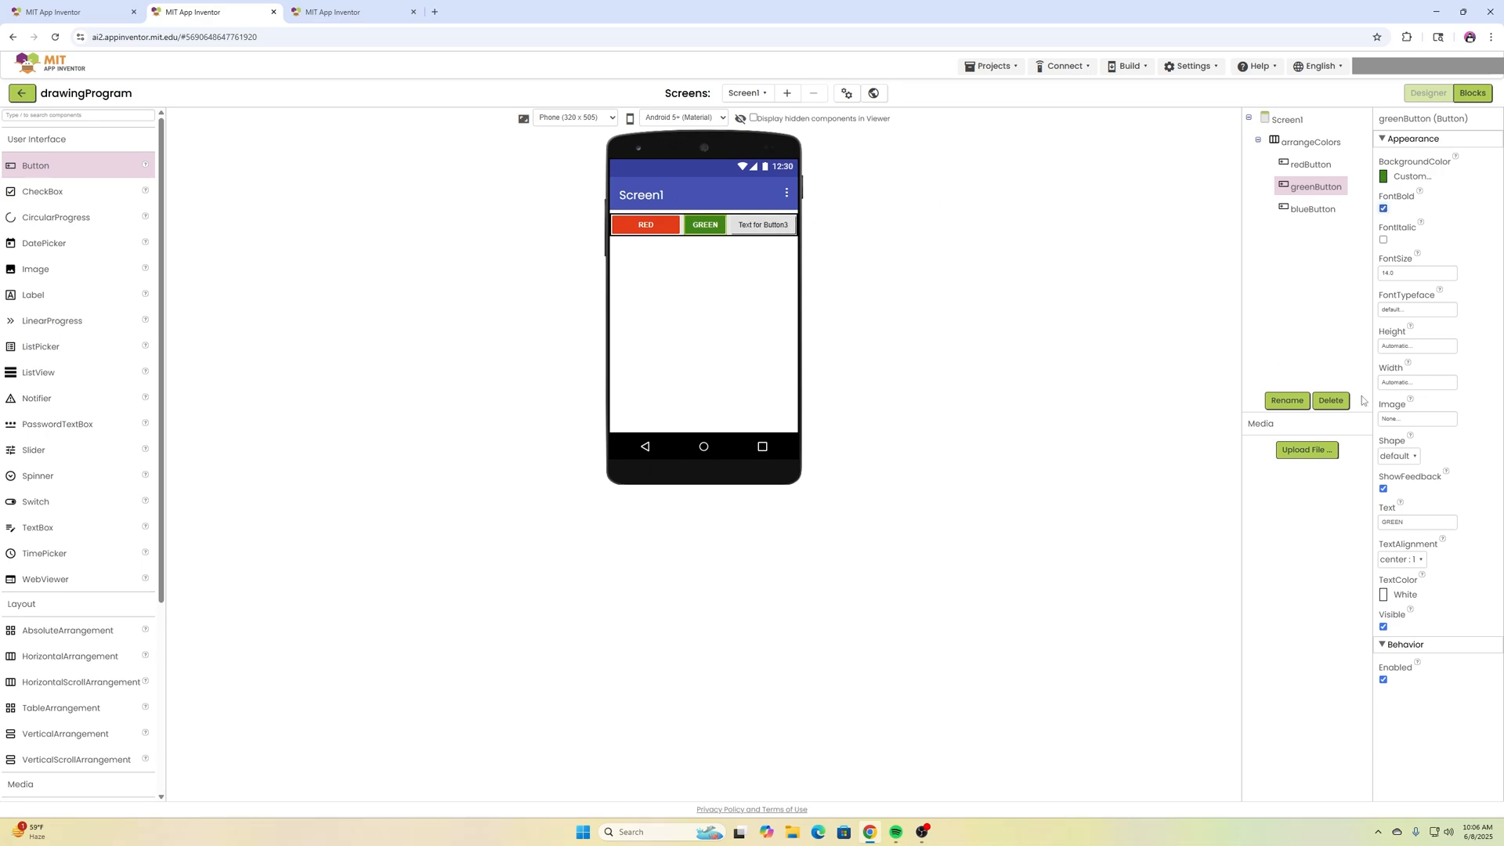
click(1395, 383)
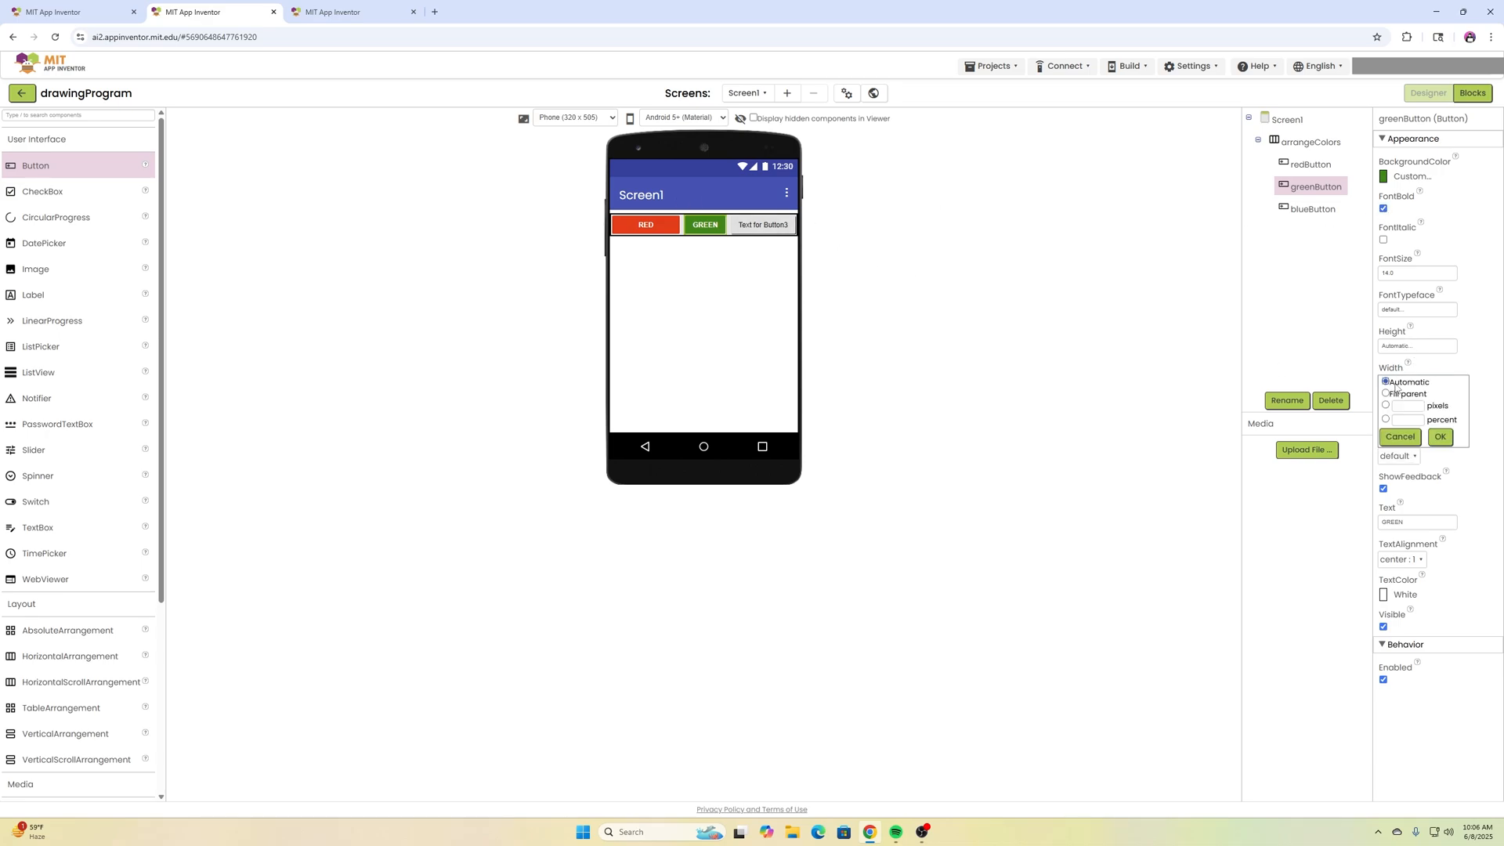
click(1386, 393)
click(1440, 437)
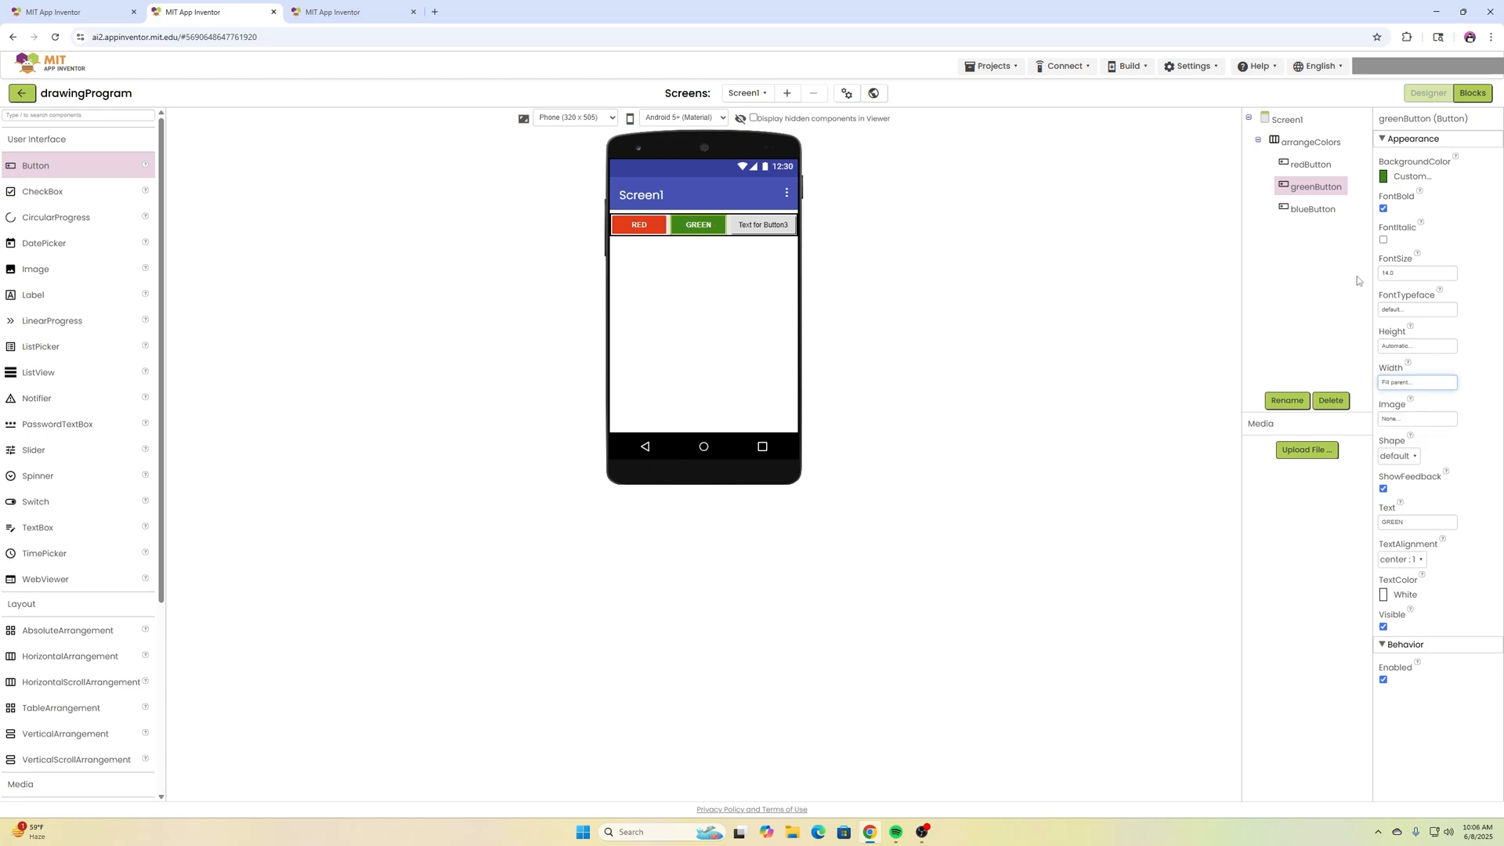
Give blueButton a blue background and Fill parent width.
click(758, 227)
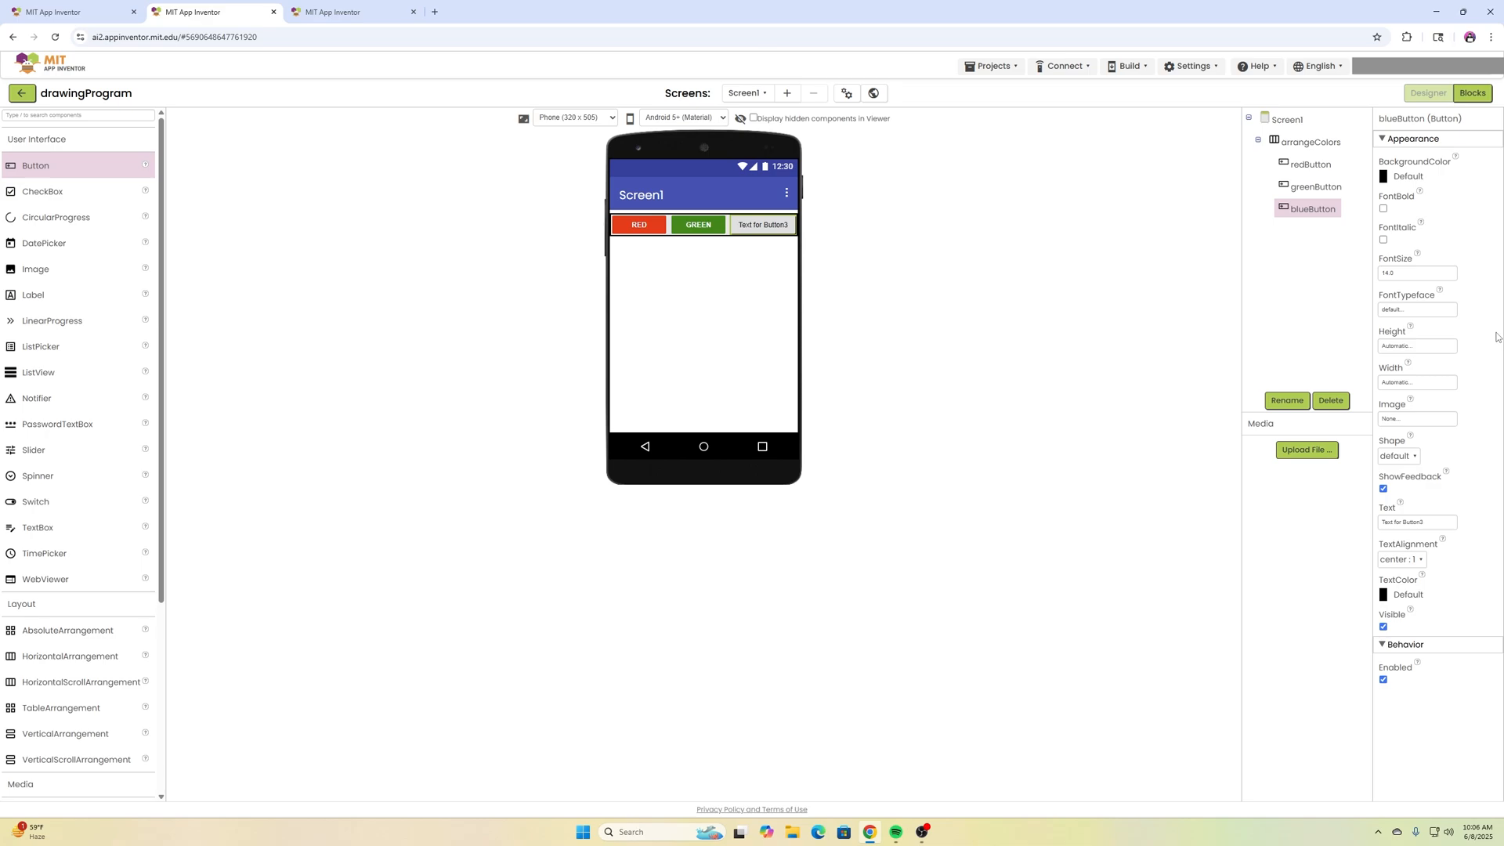
click(1387, 176)
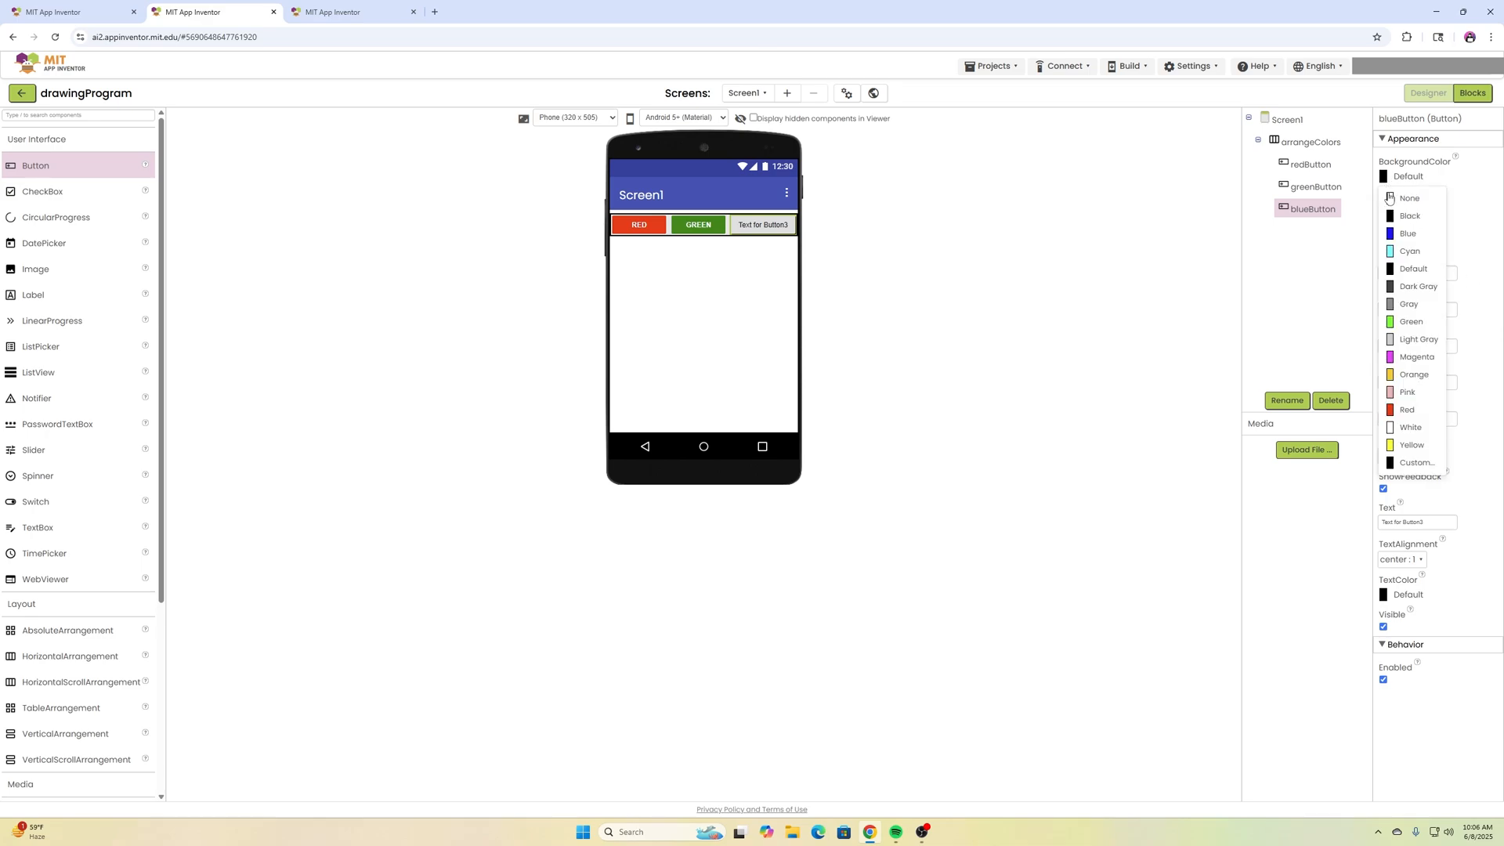
click(1409, 233)
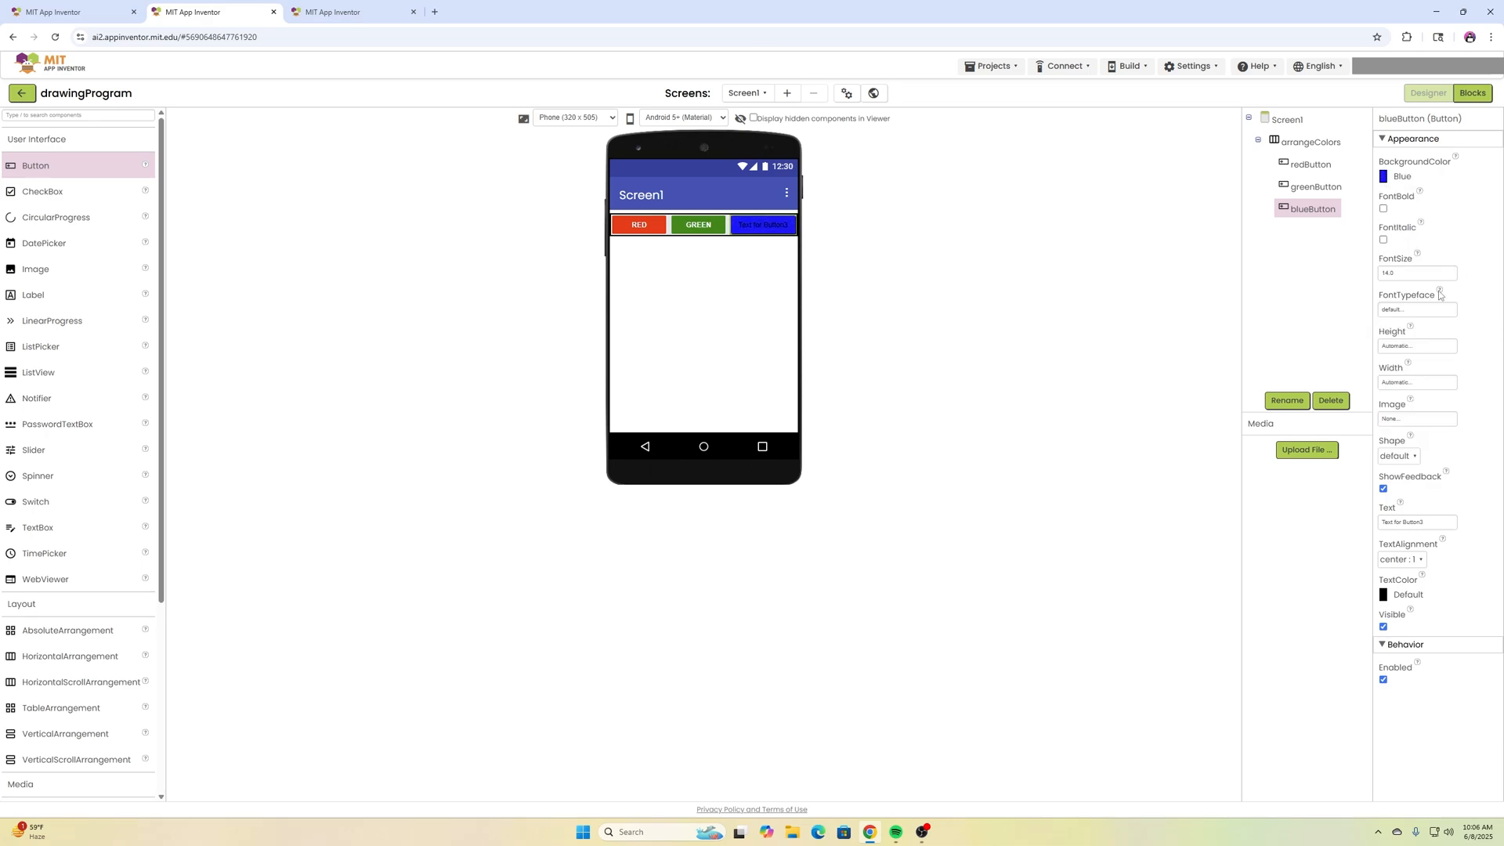
click(1419, 384)
click(1387, 394)
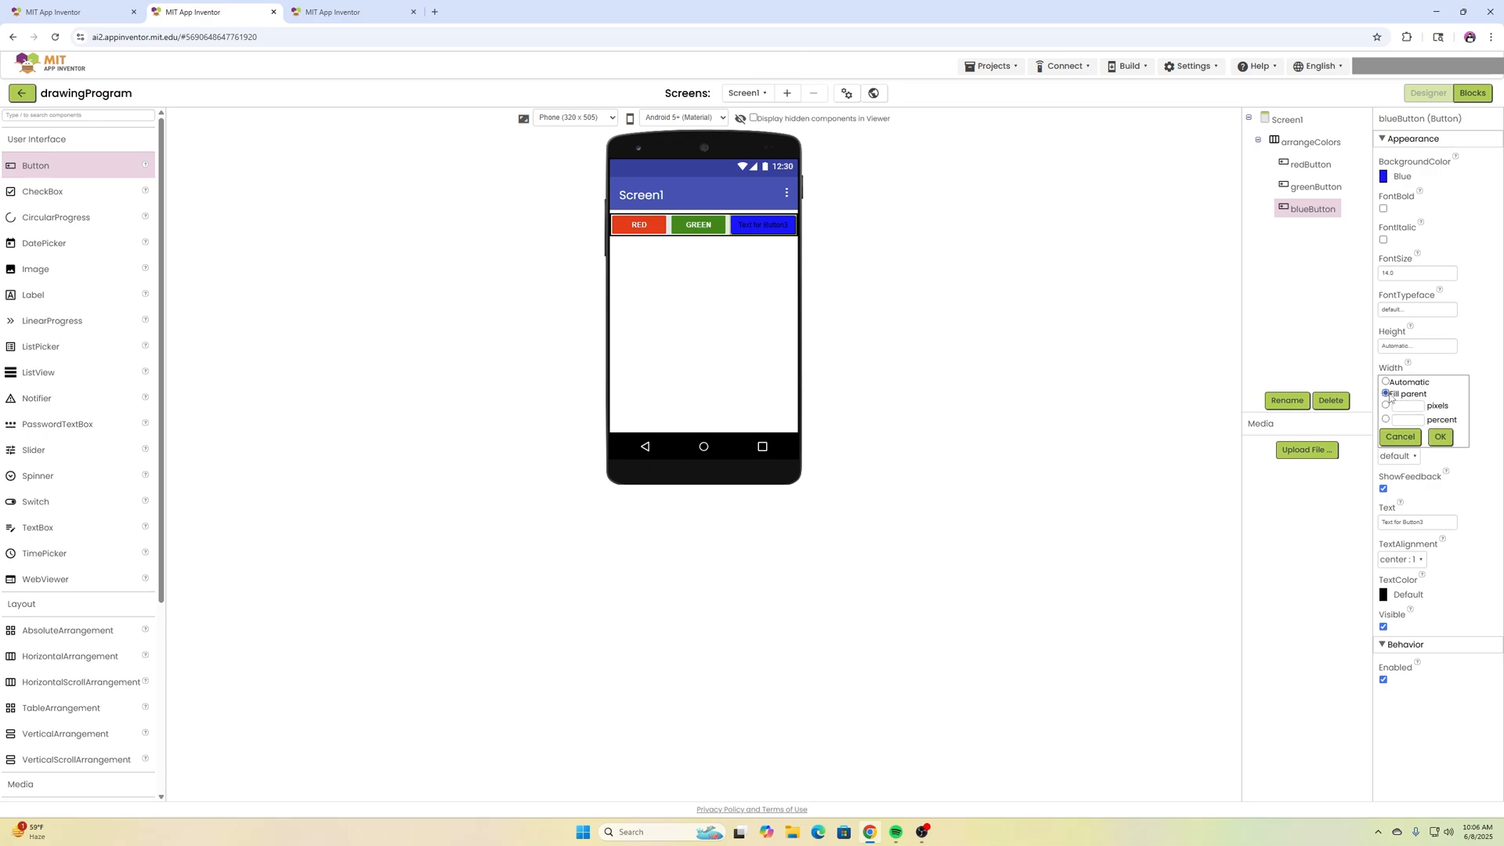
click(1441, 437)
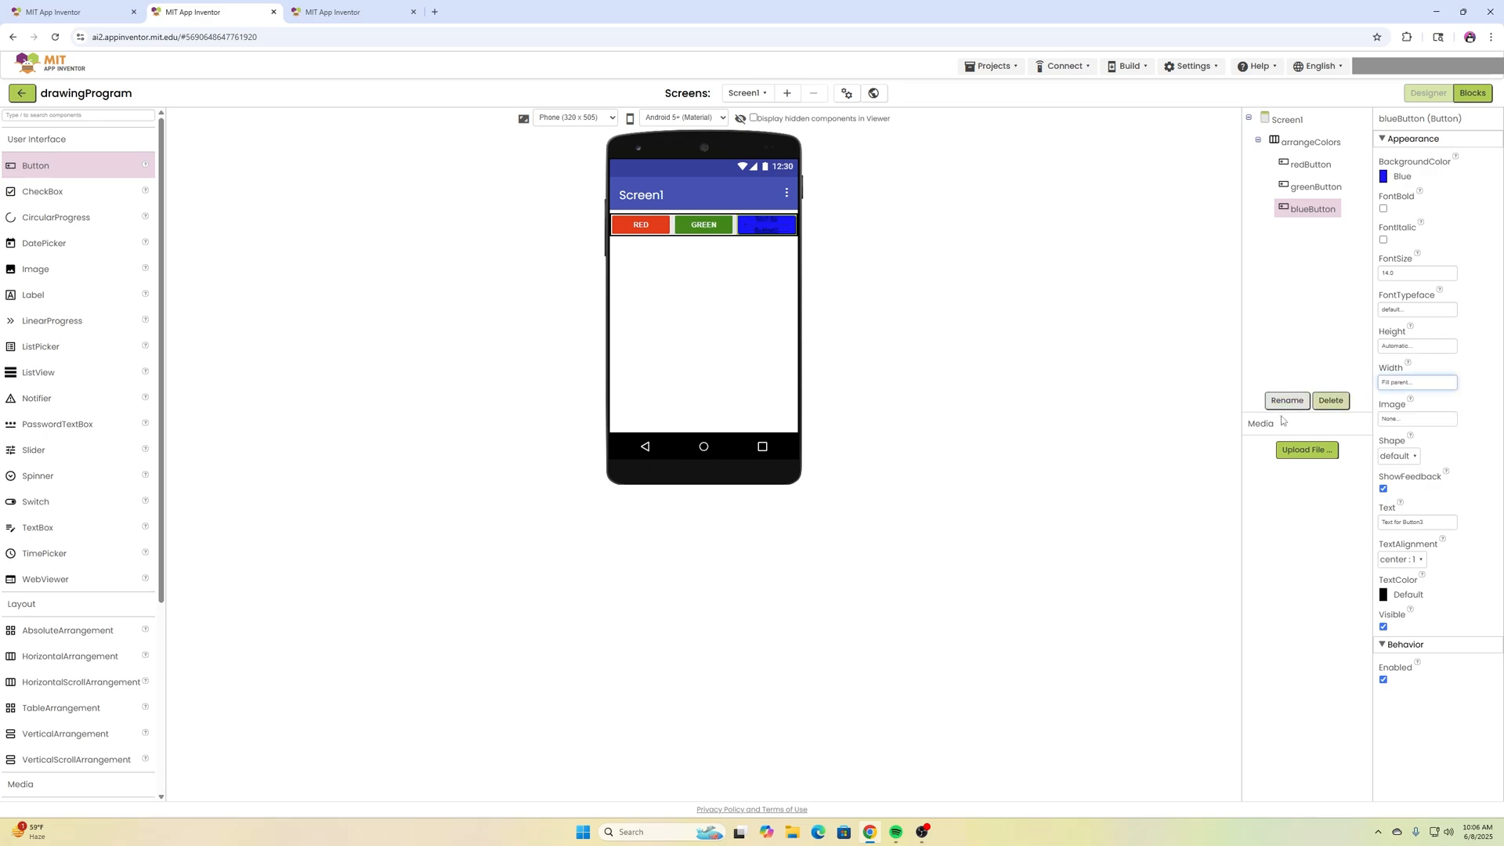
Label blueButton BLUE in bold white text.
drag(1436, 522, 1361, 522)
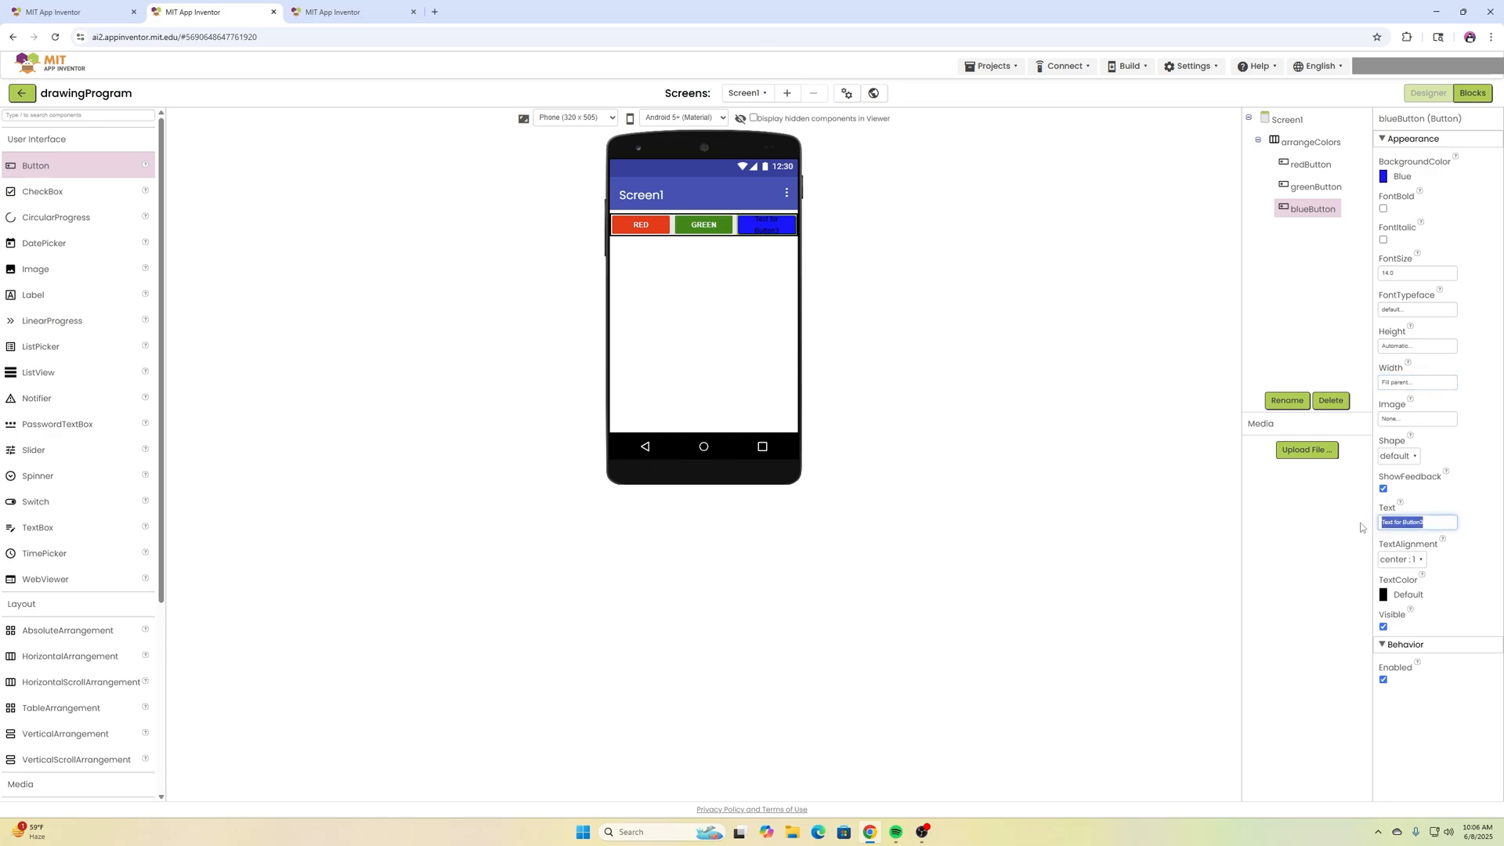
text(BLUE)
click(1384, 594)
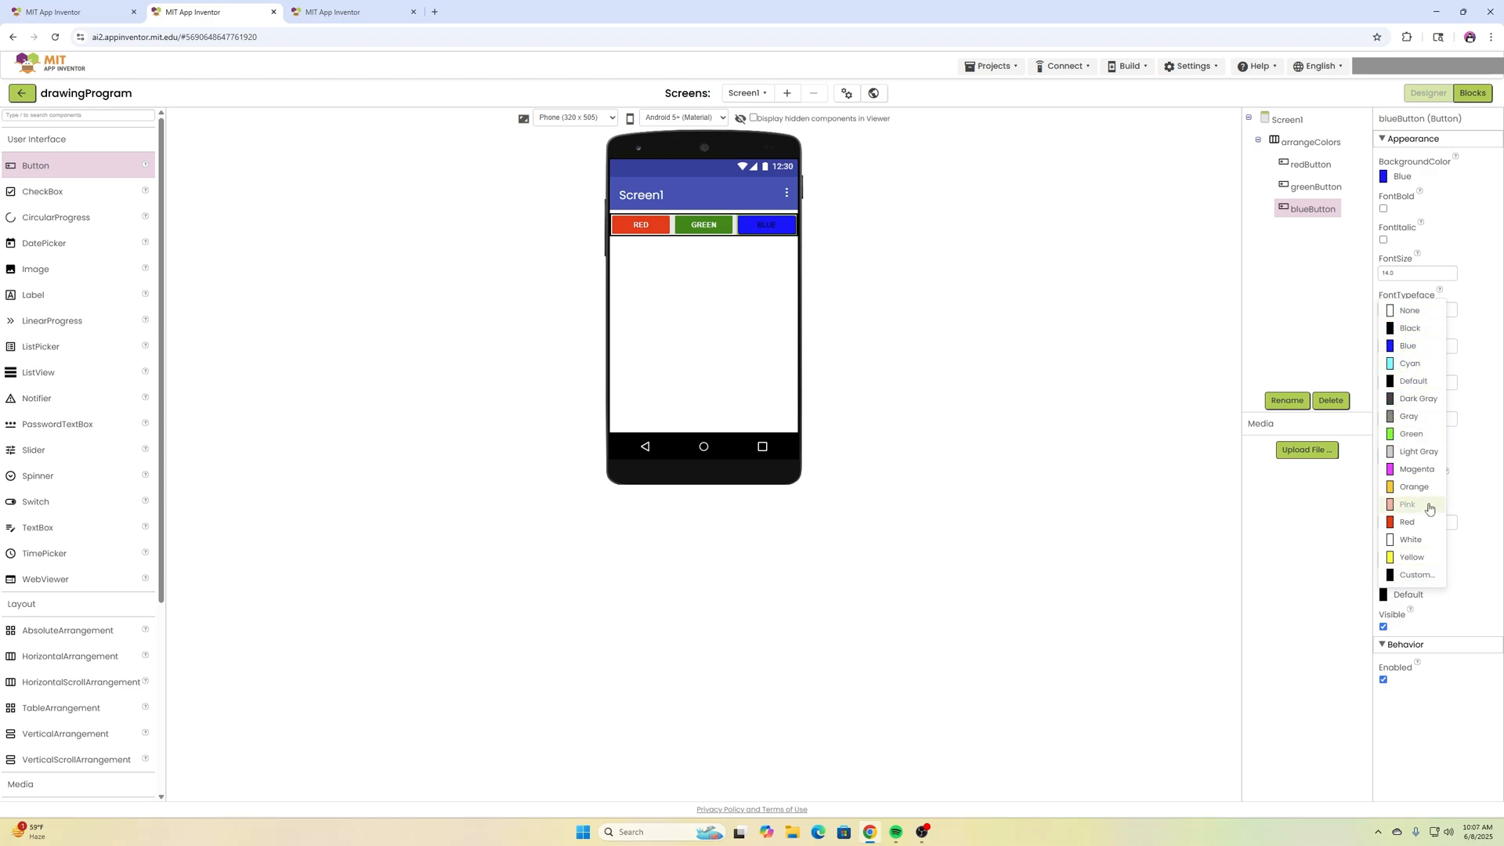
click(1410, 539)
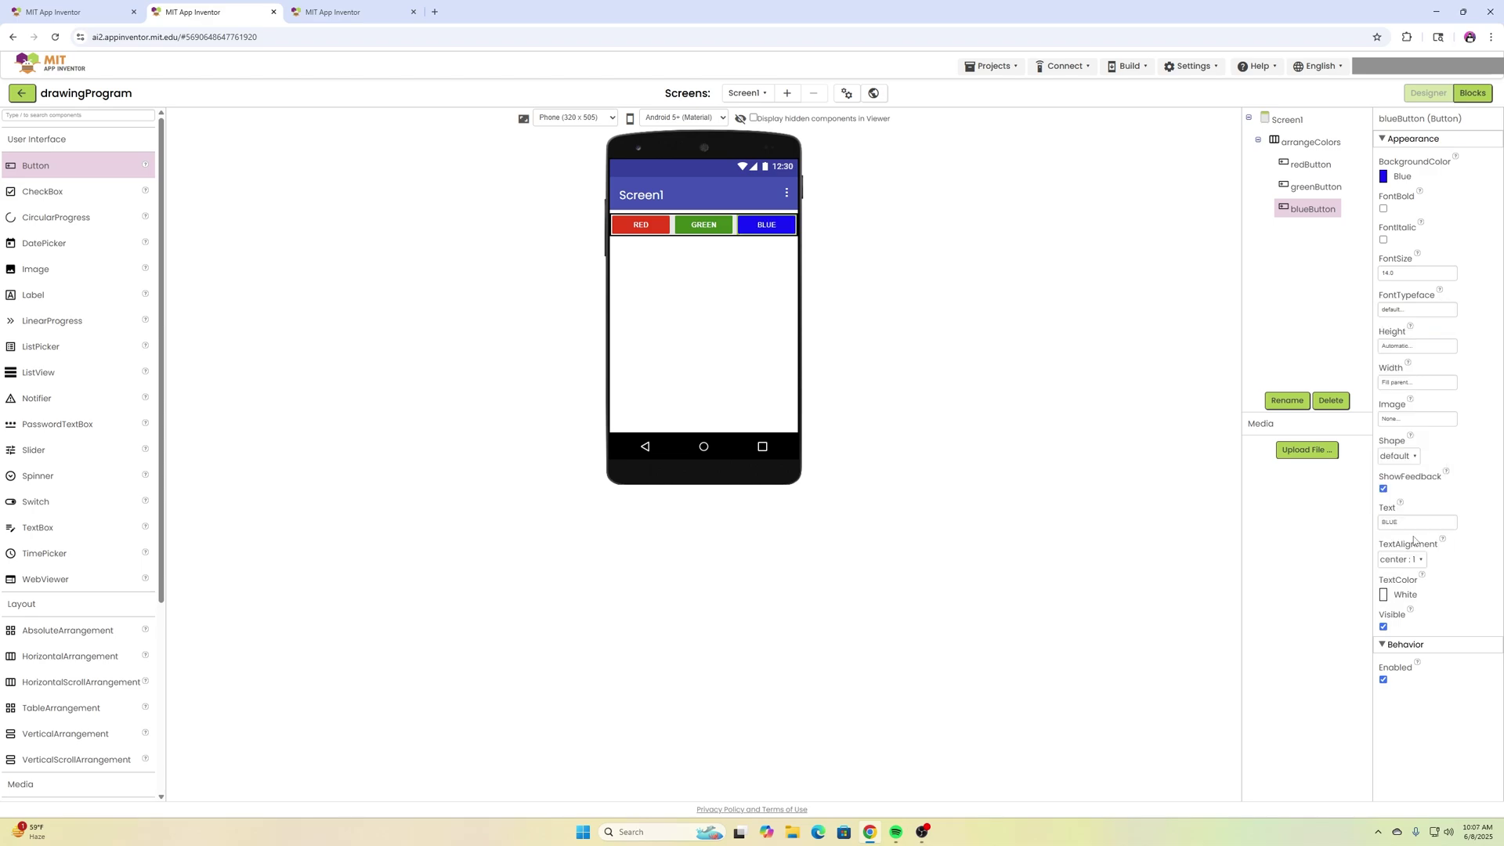
click(1383, 210)
click(713, 247)
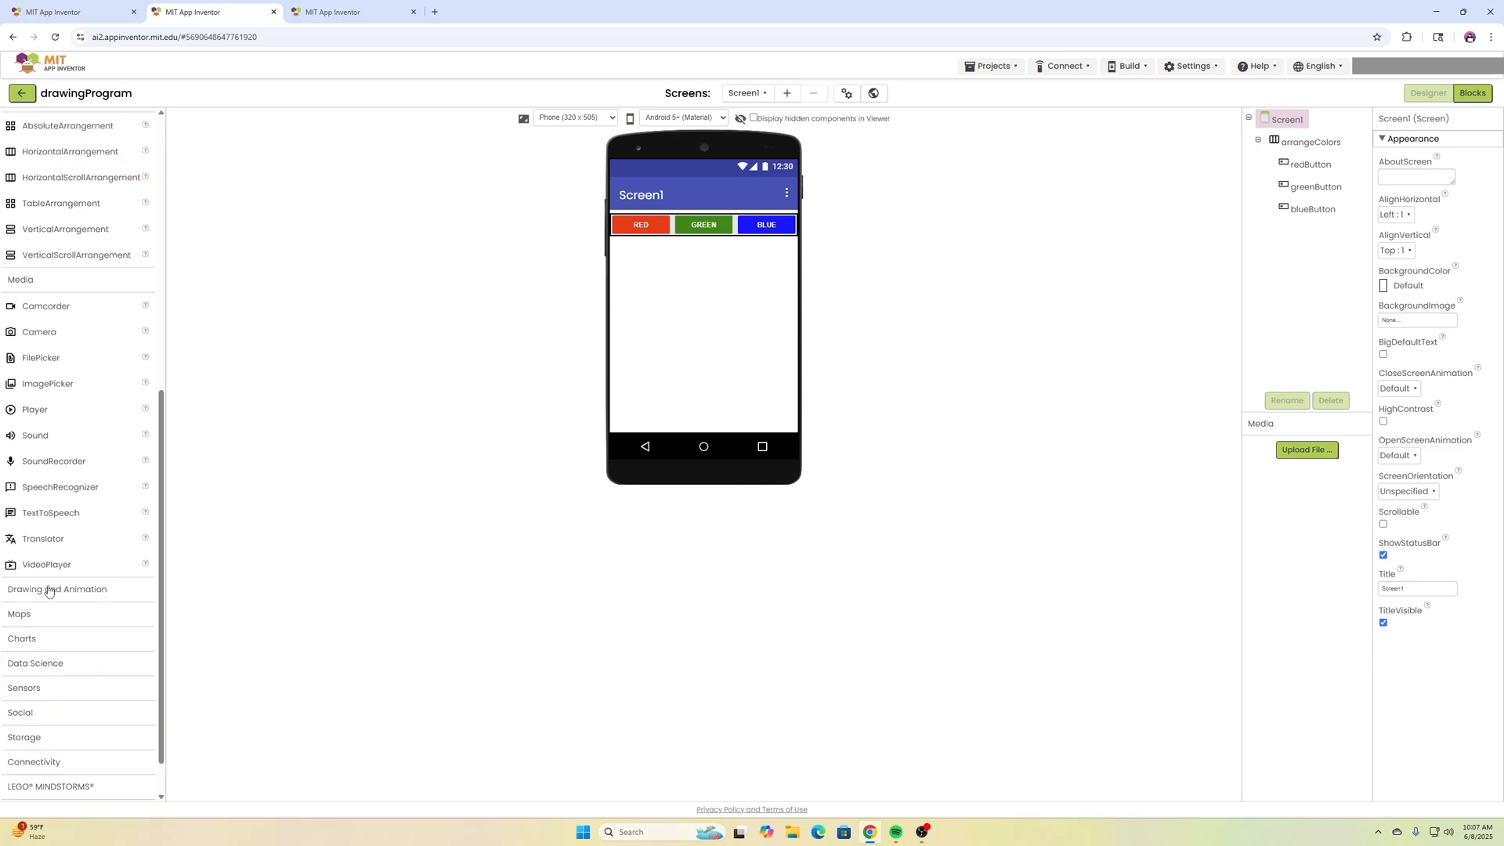
Add a Canvas below the buttons with a fixed height of 250 pixels (corrected from 300).
click(49, 588)
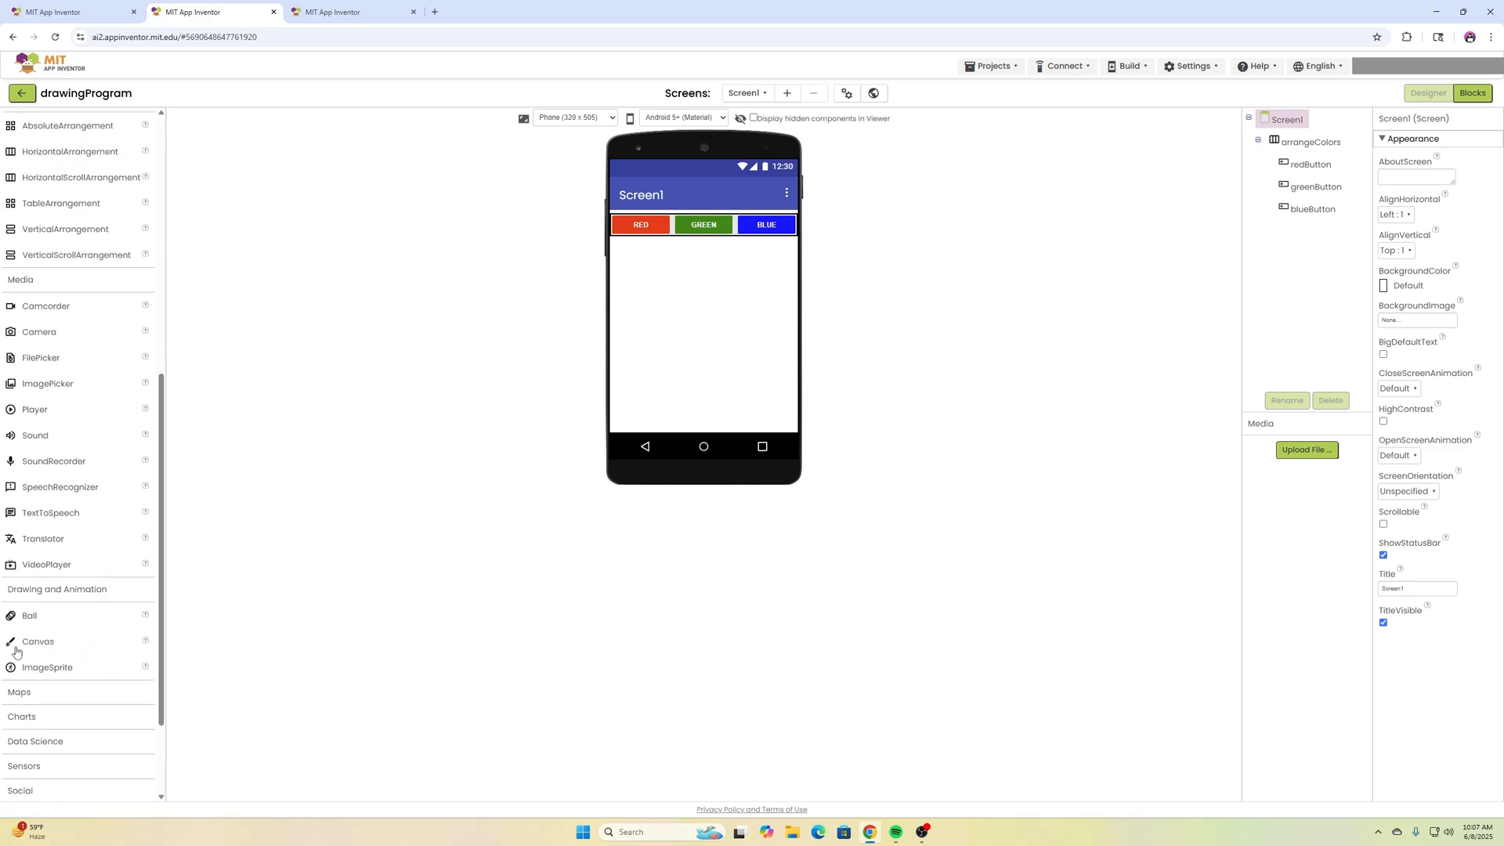
drag(35, 641, 715, 297)
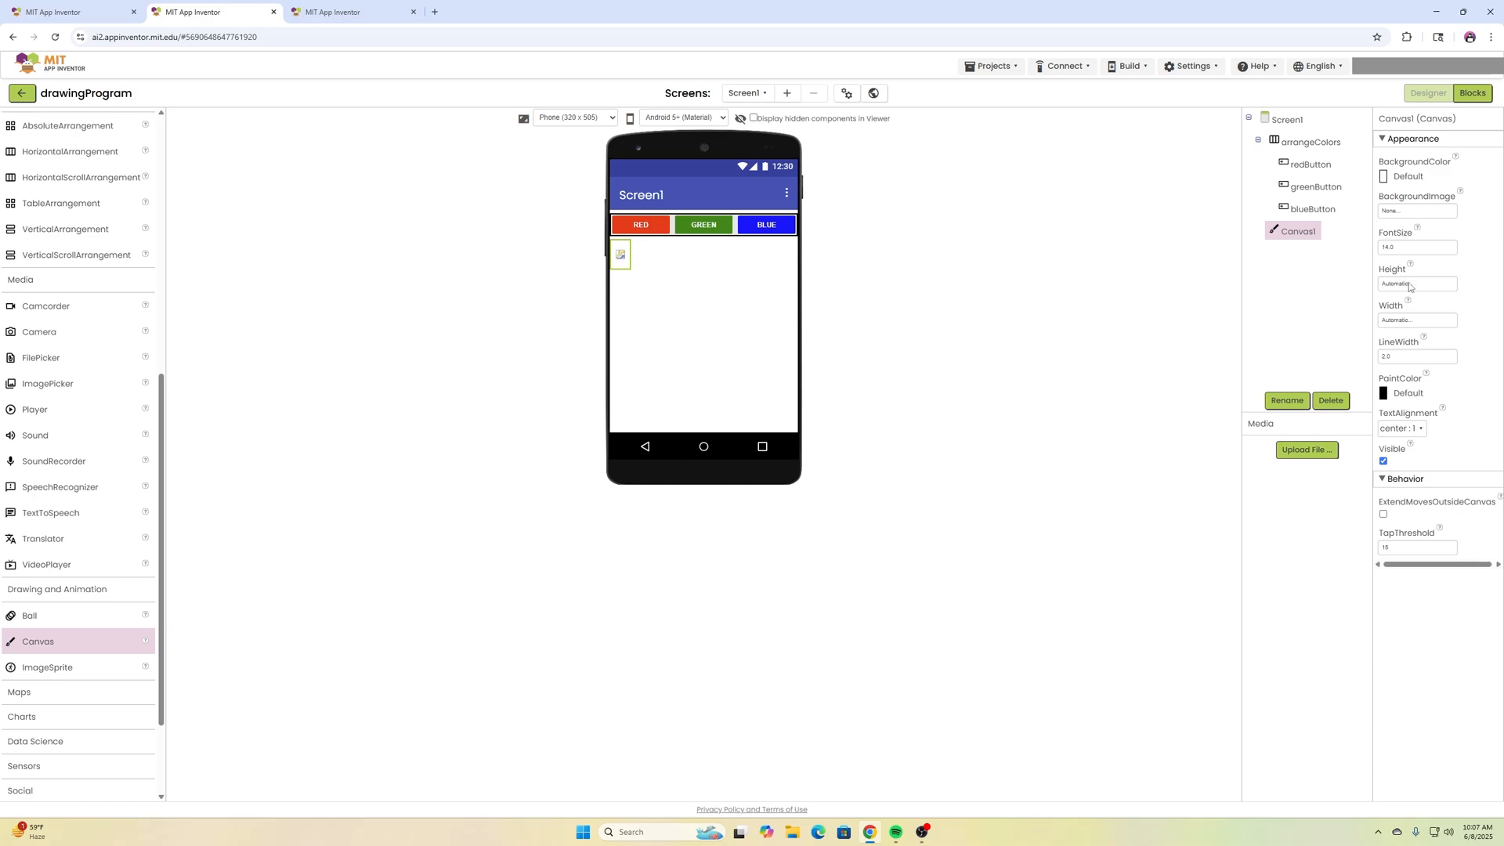
click(1408, 285)
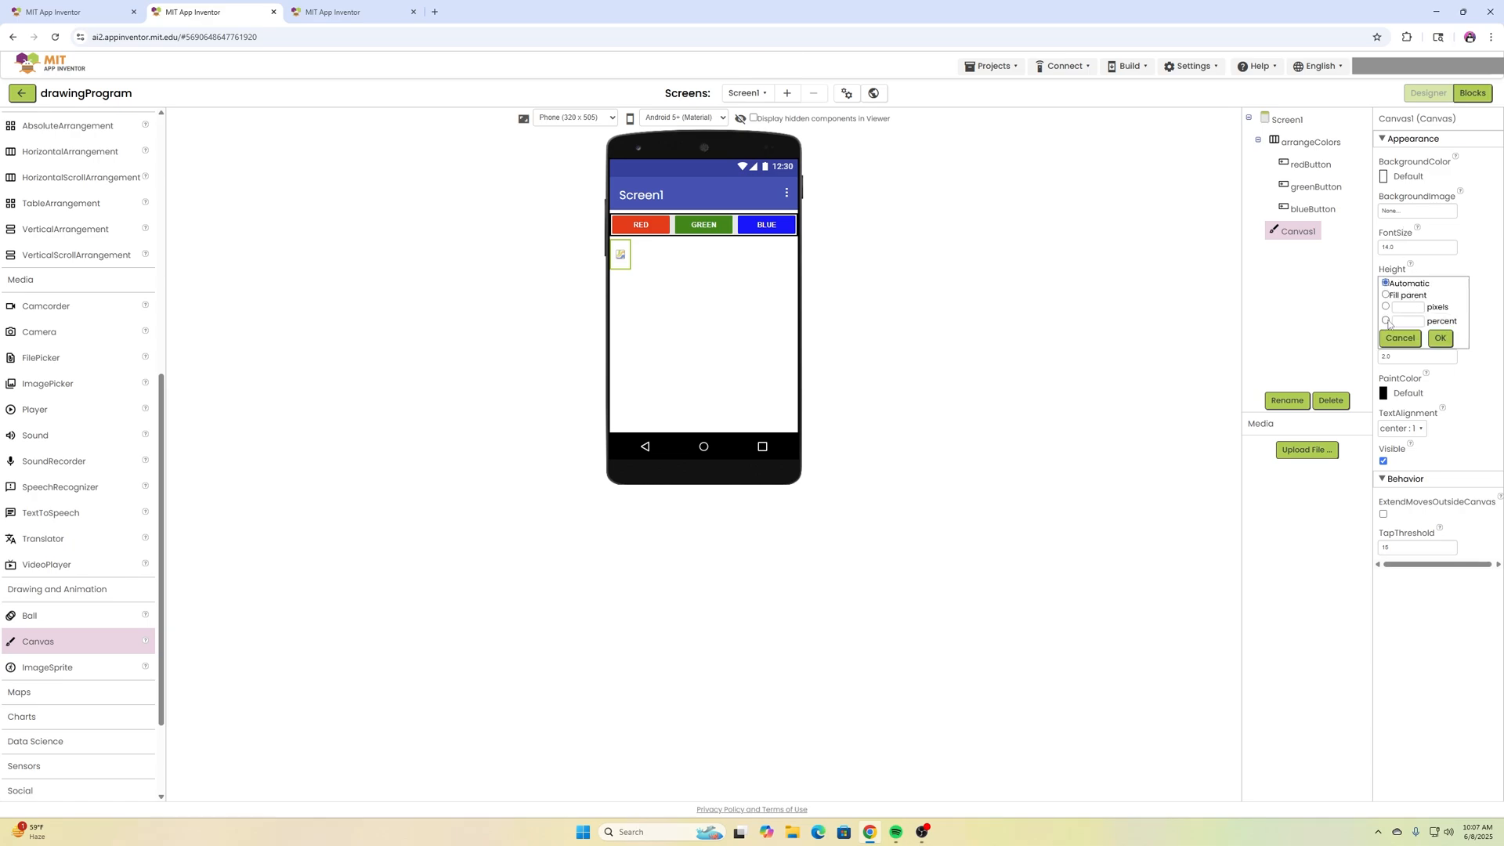
click(1406, 308)
text(300 pixels...)
click(1441, 339)
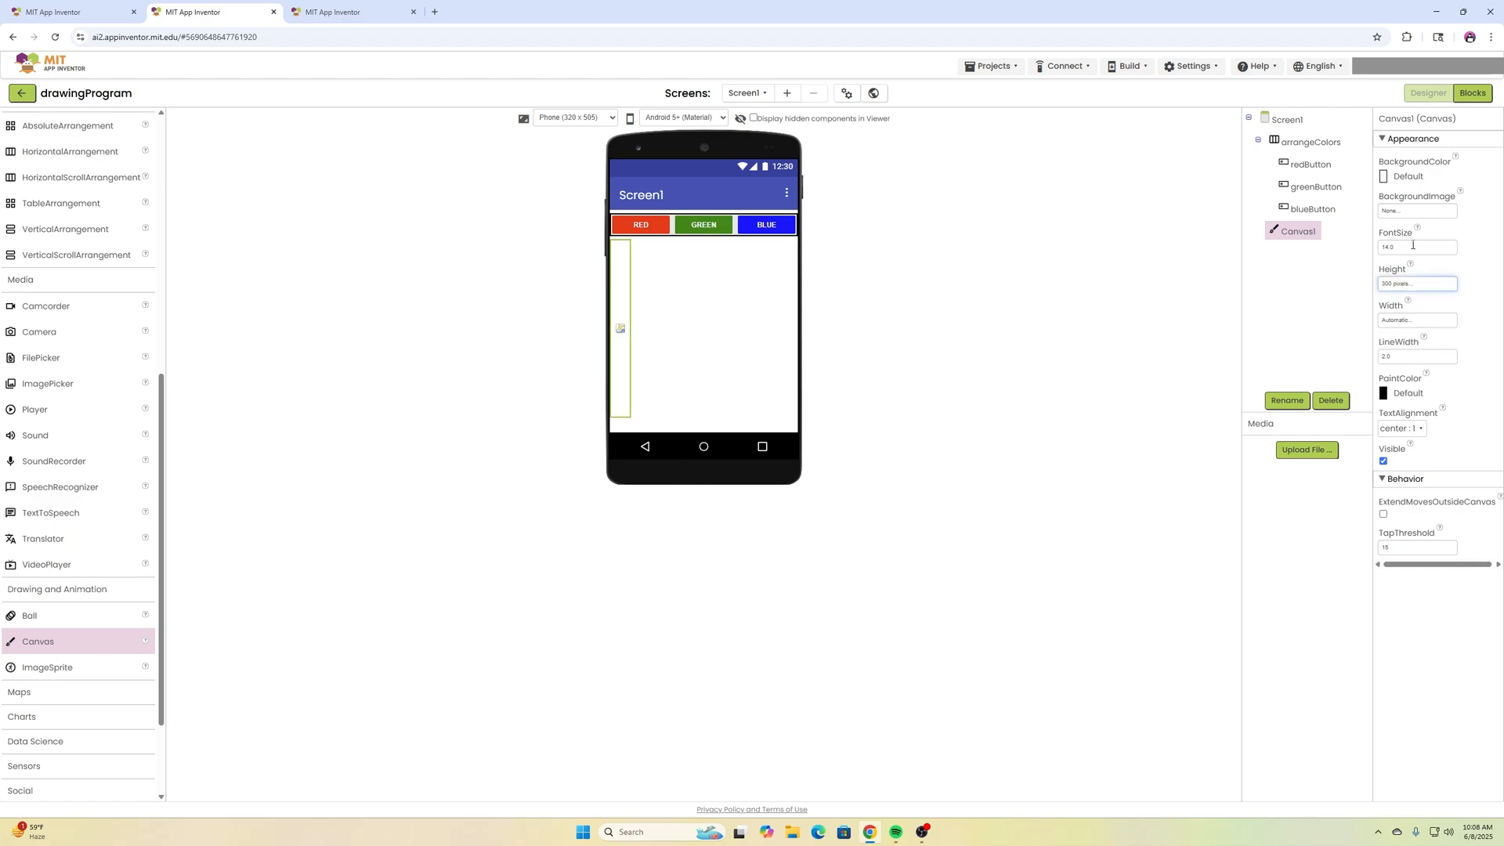
click(1418, 284)
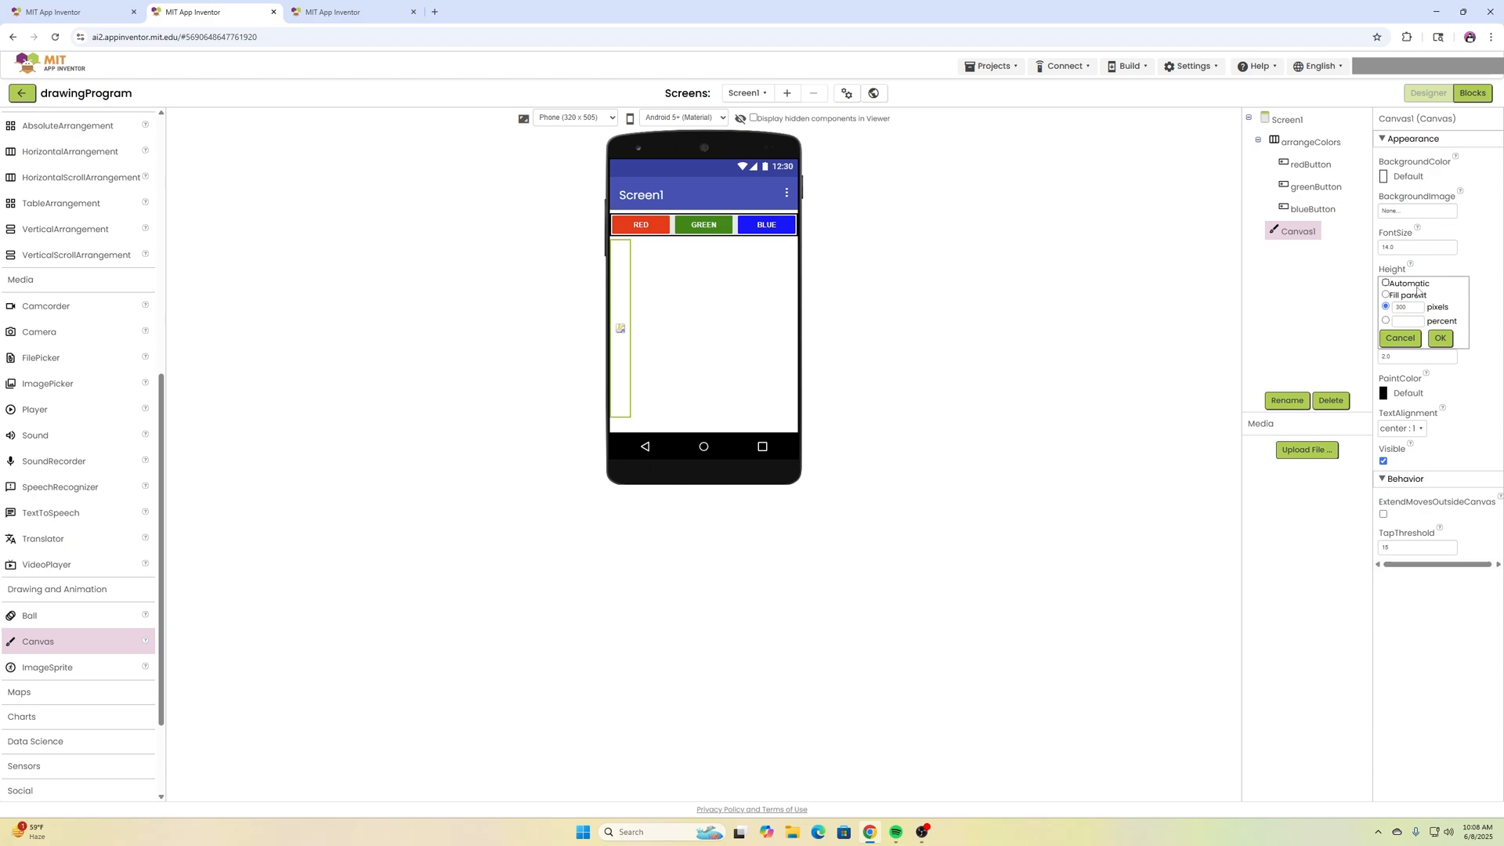
drag(1415, 308, 1383, 318)
text(250)
click(1440, 338)
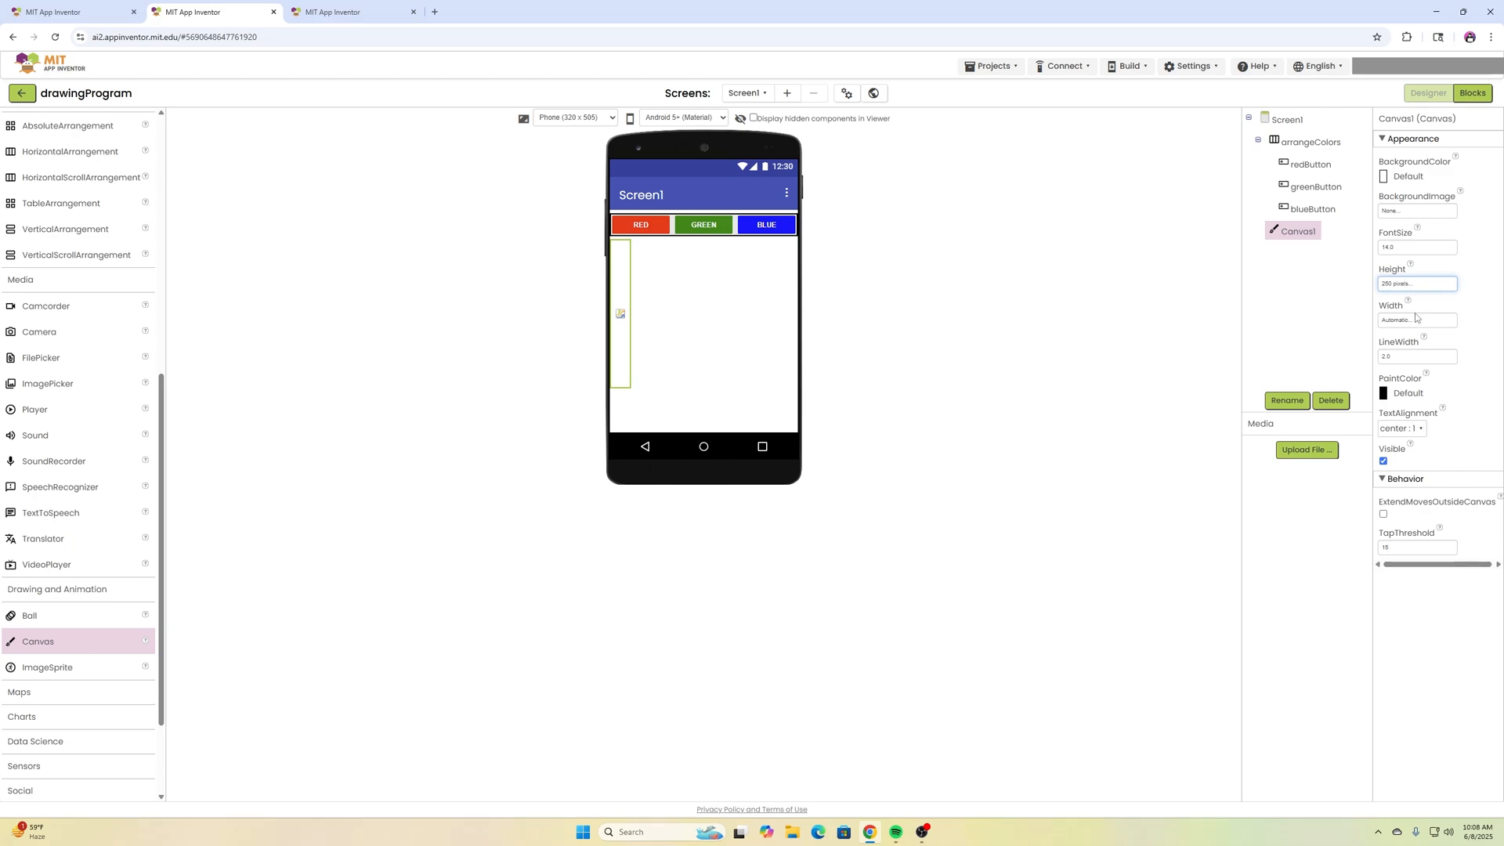
Set the canvas width to Fill parent, leaving its background colour unchanged.
click(1416, 319)
click(1385, 331)
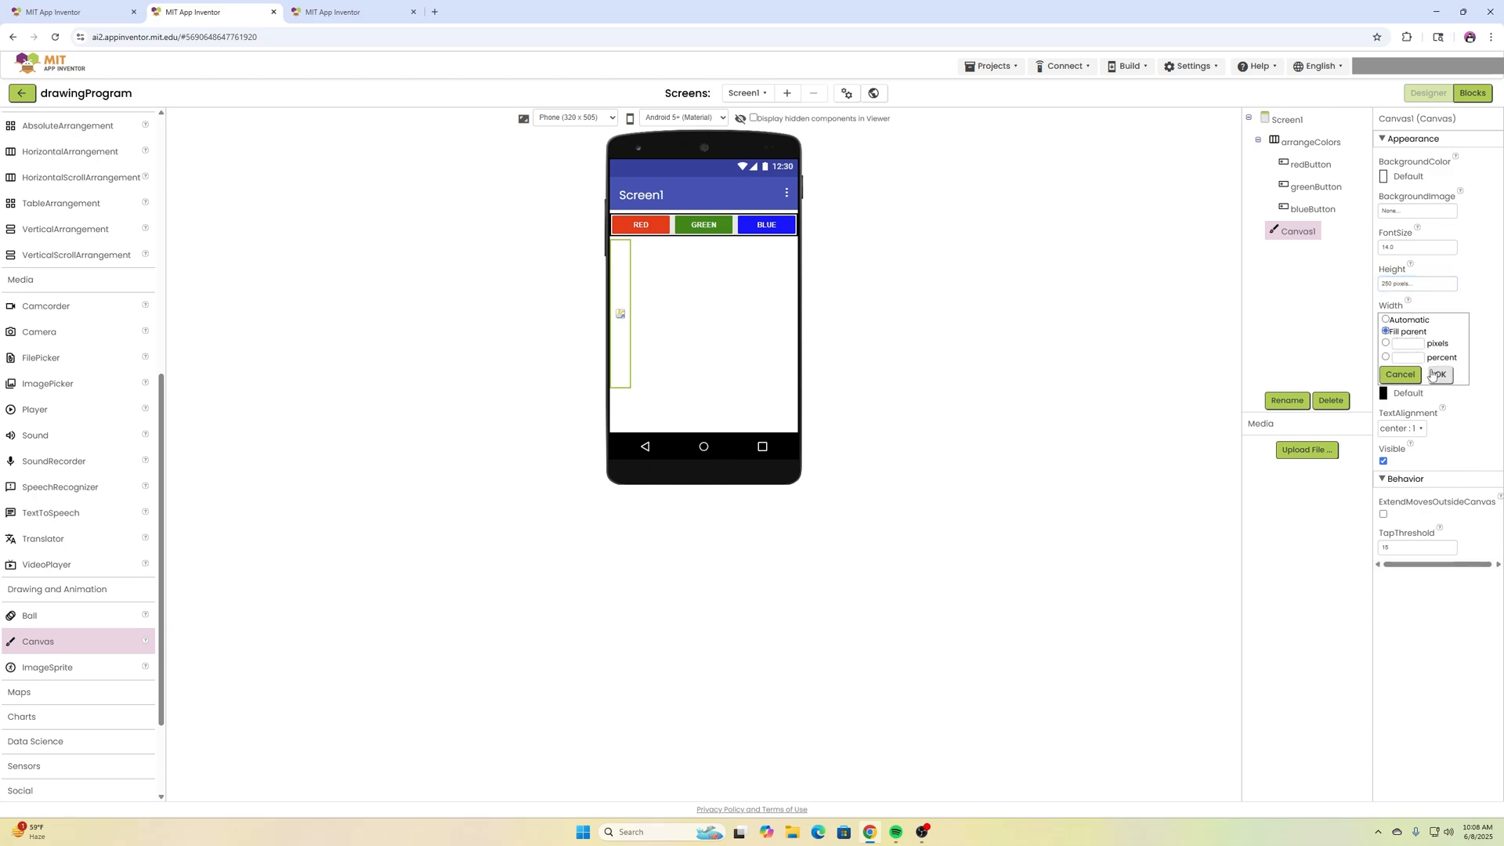
click(1439, 374)
click(1386, 177)
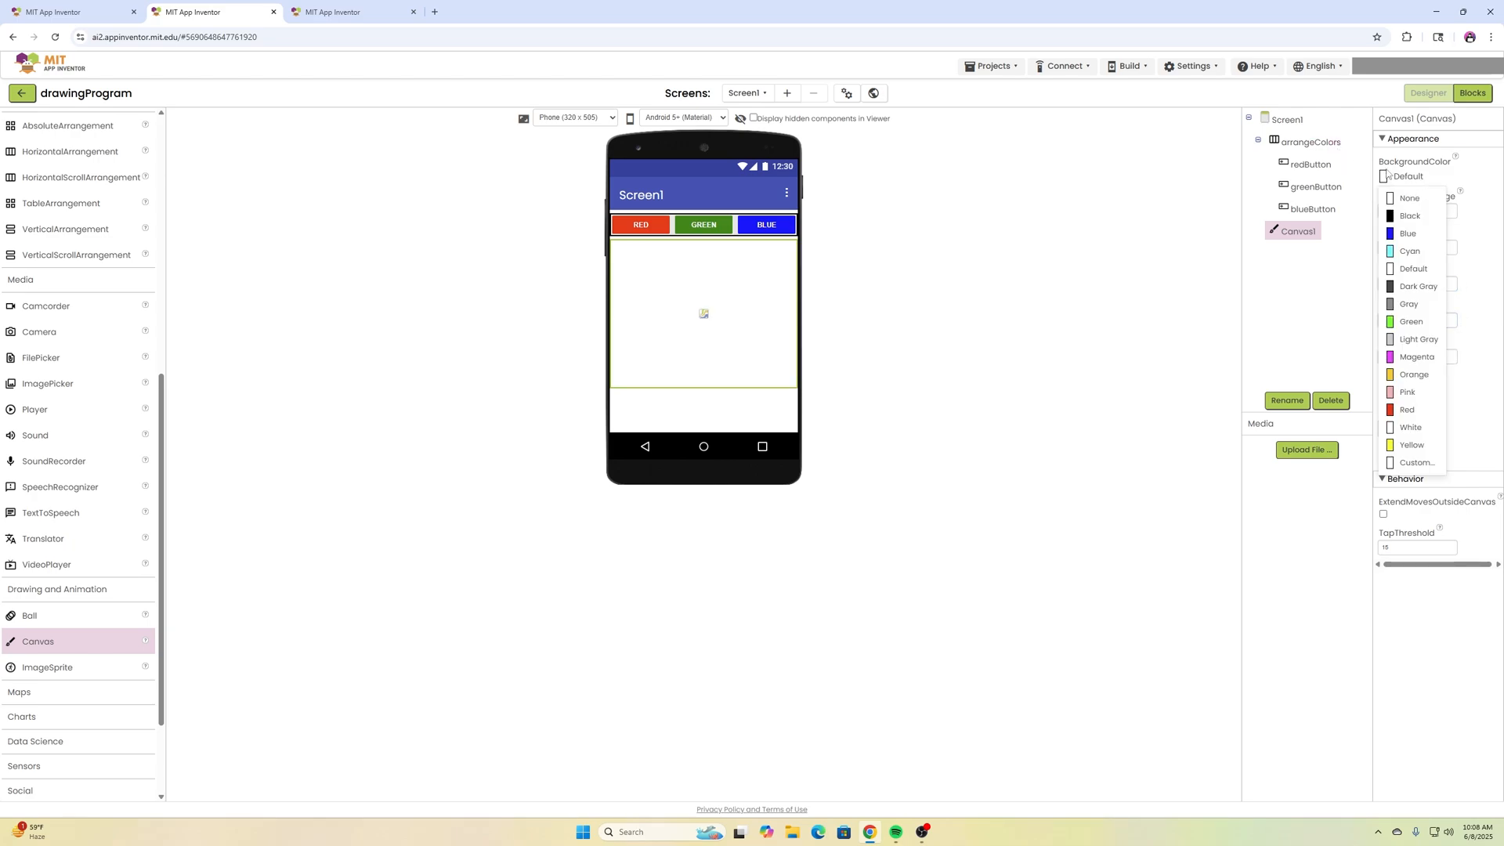
click(1431, 431)
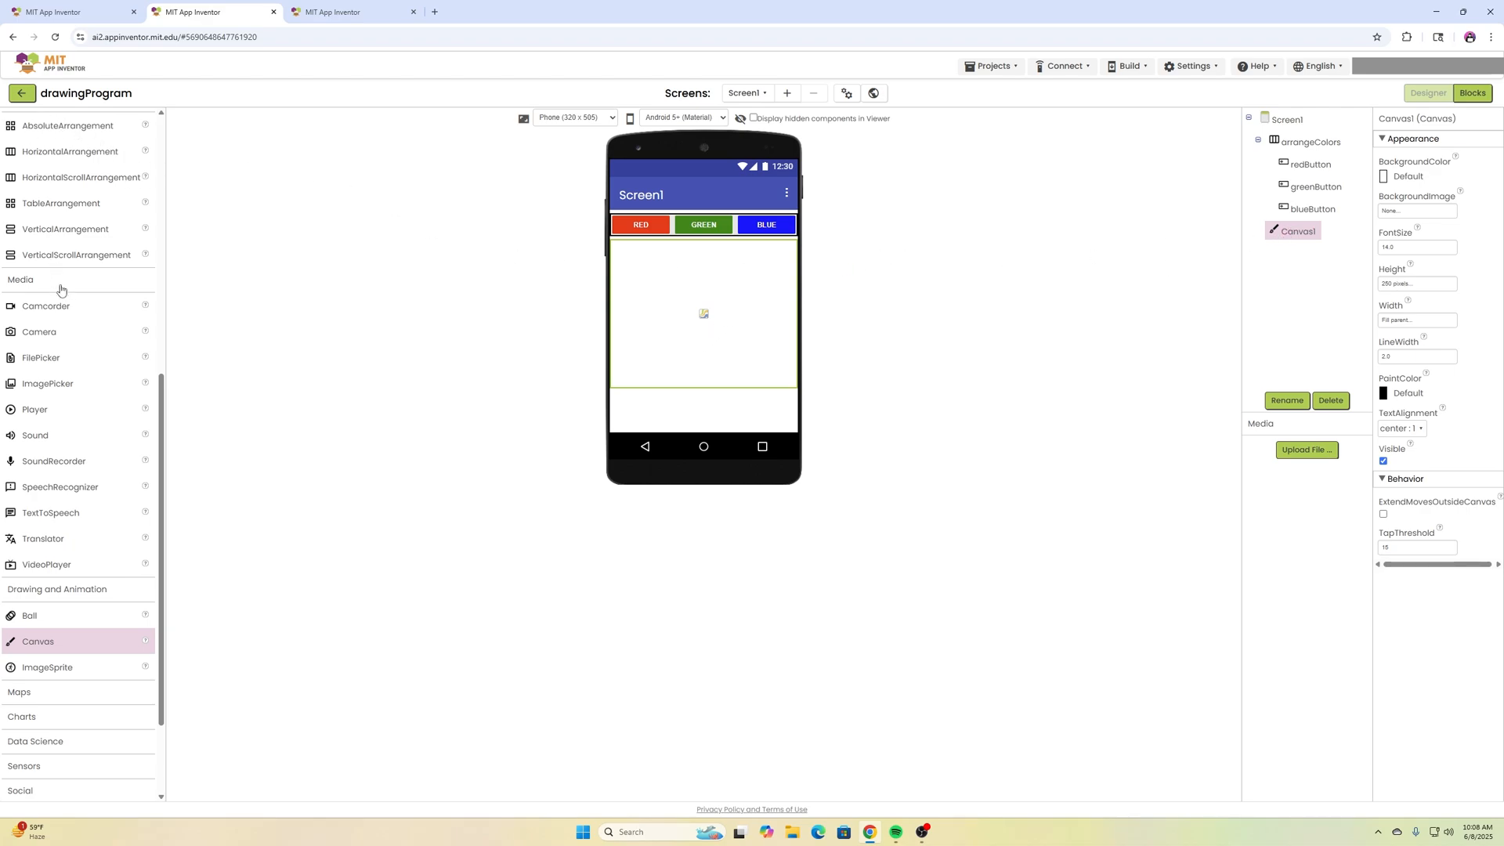
scroll(71, 317, up, 3)
scroll(74, 313, down, 3)
Add a full-width HorizontalArrangement below the canvas holding two default Buttons.
mouse_move(70, 151)
mouse_down()
mouse_move(377, 244)
mouse_move(671, 405)
mouse_up()
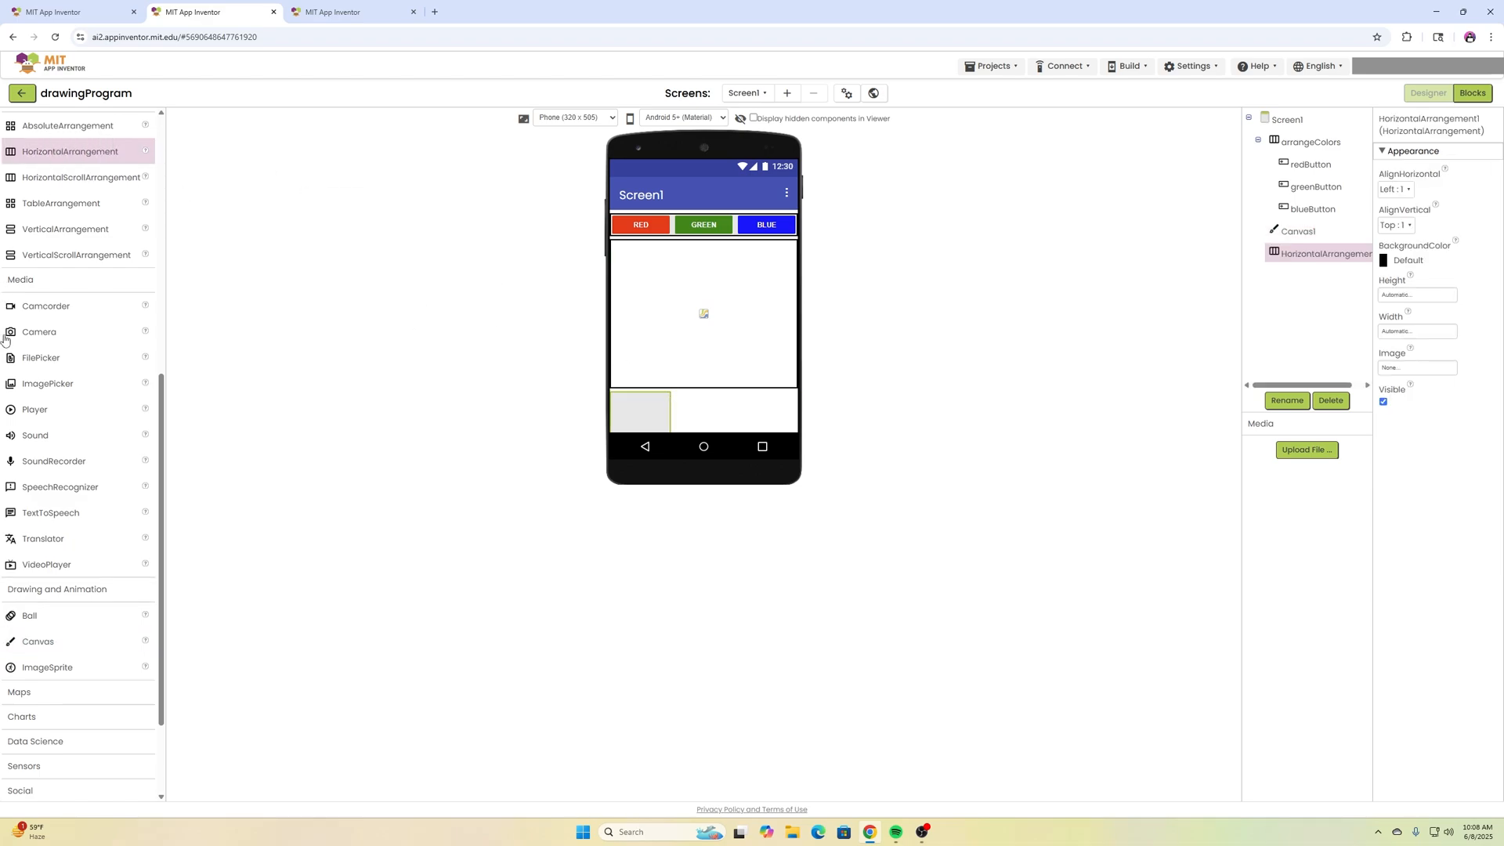
scroll(83, 245, up, 3)
scroll(82, 245, up, 3)
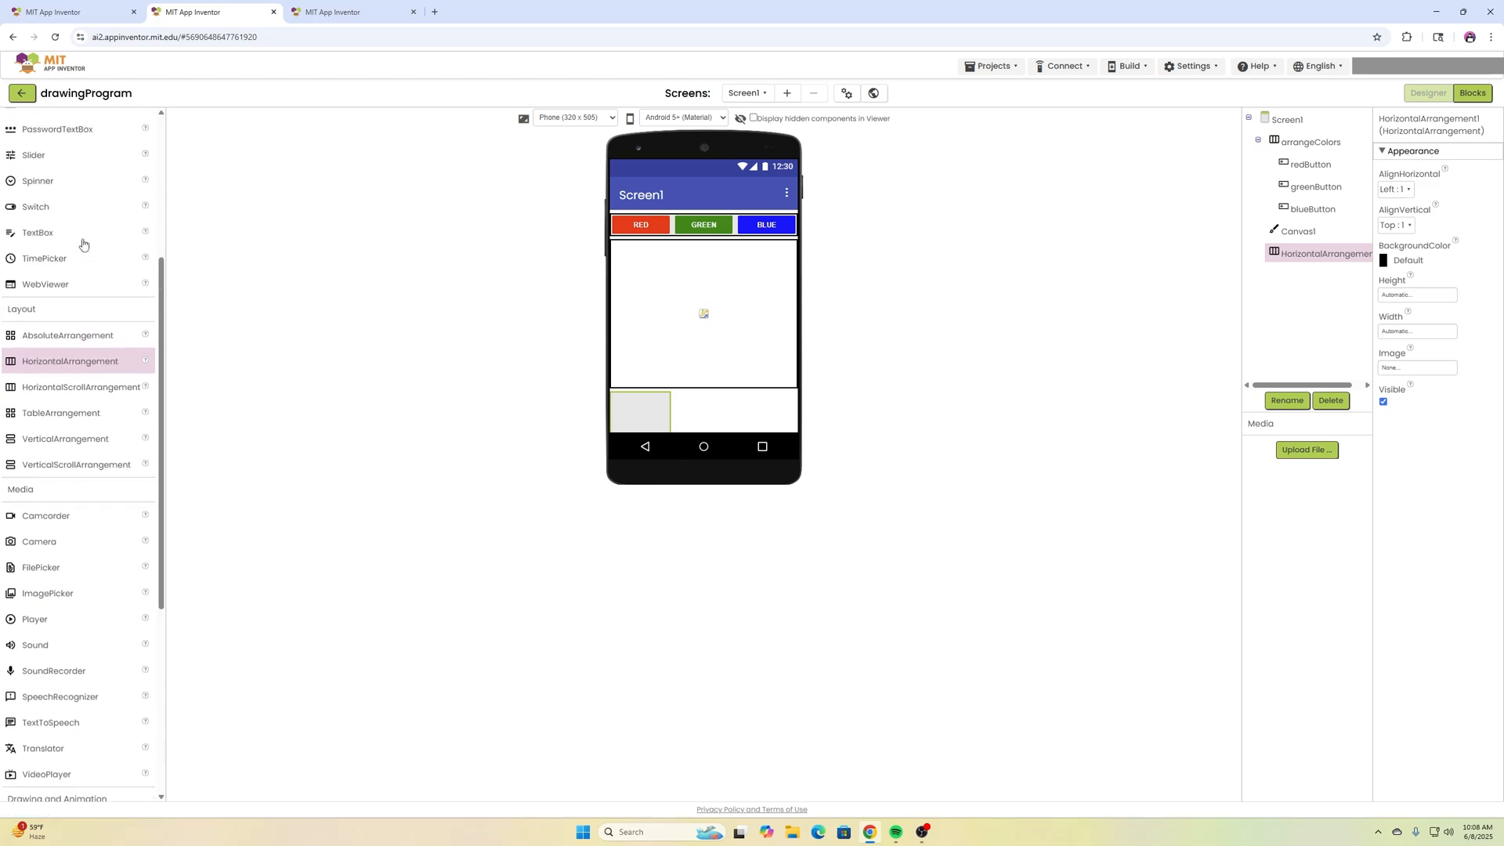
scroll(83, 245, up, 3)
scroll(83, 245, up, 2)
drag(35, 166, 627, 413)
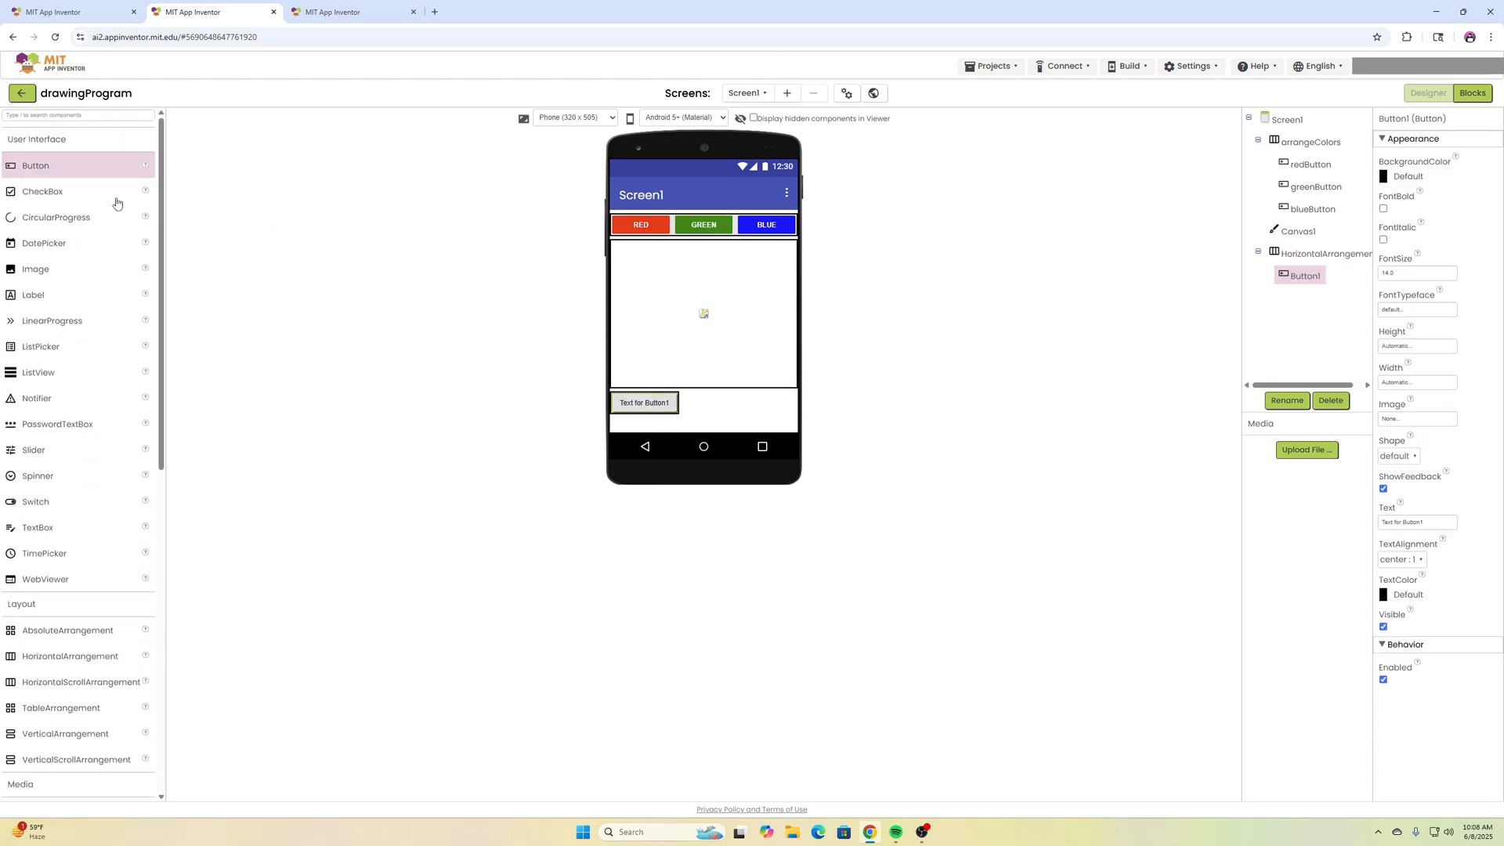
click(1328, 255)
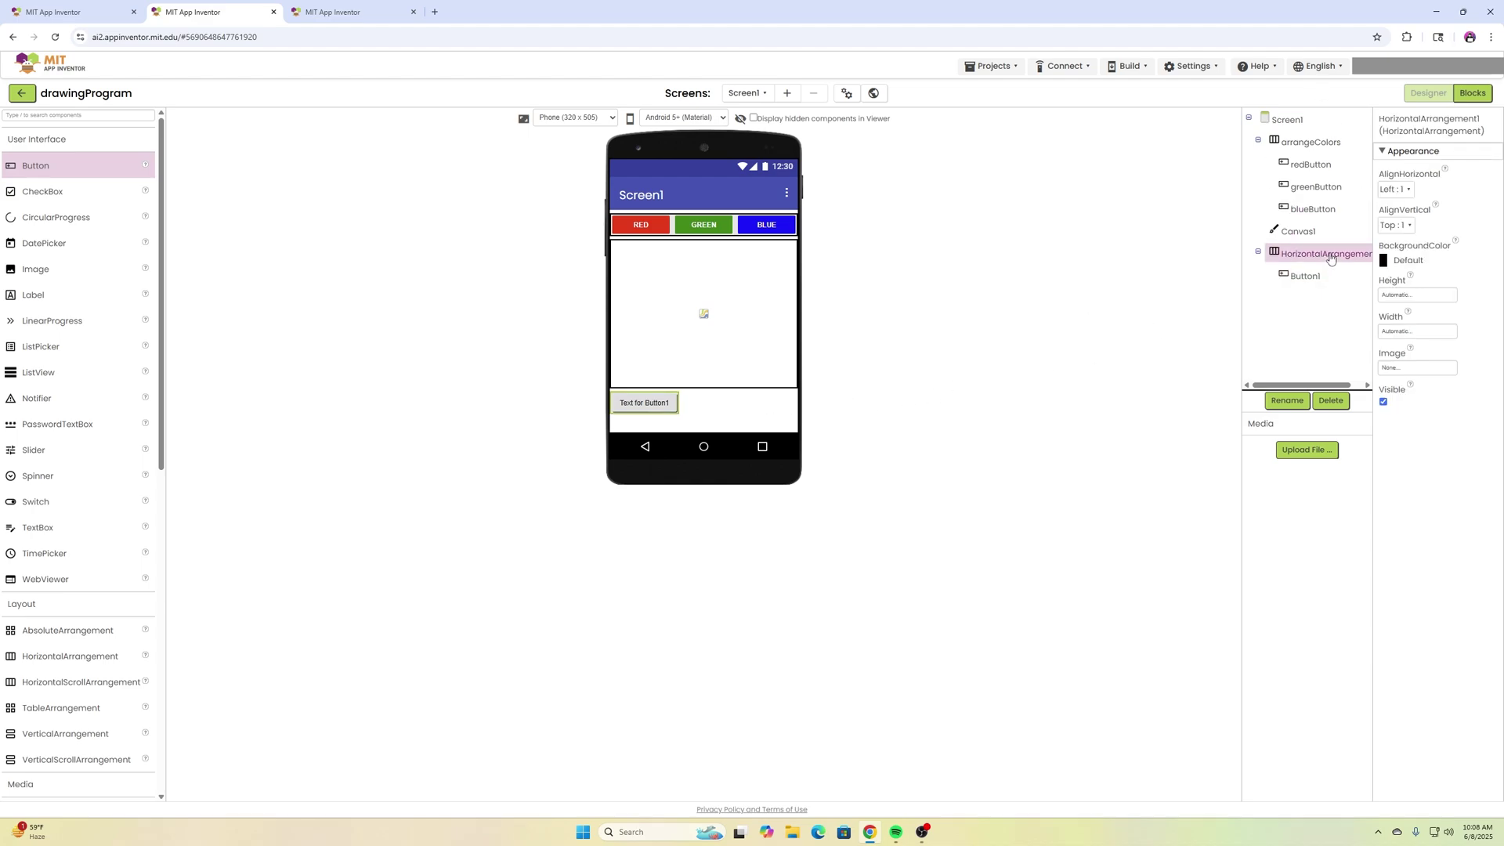
click(1421, 331)
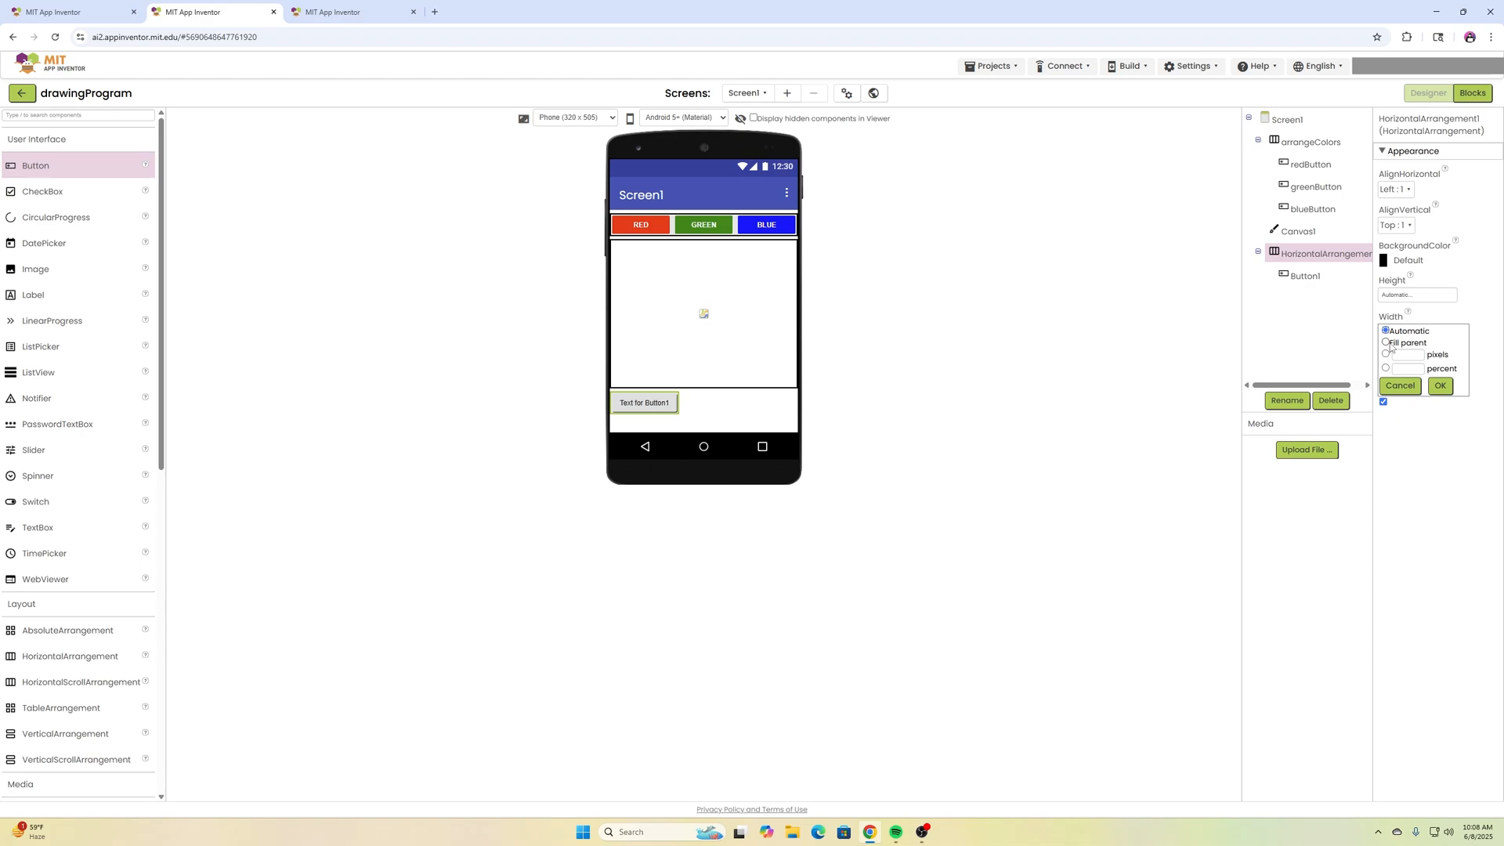
click(1443, 388)
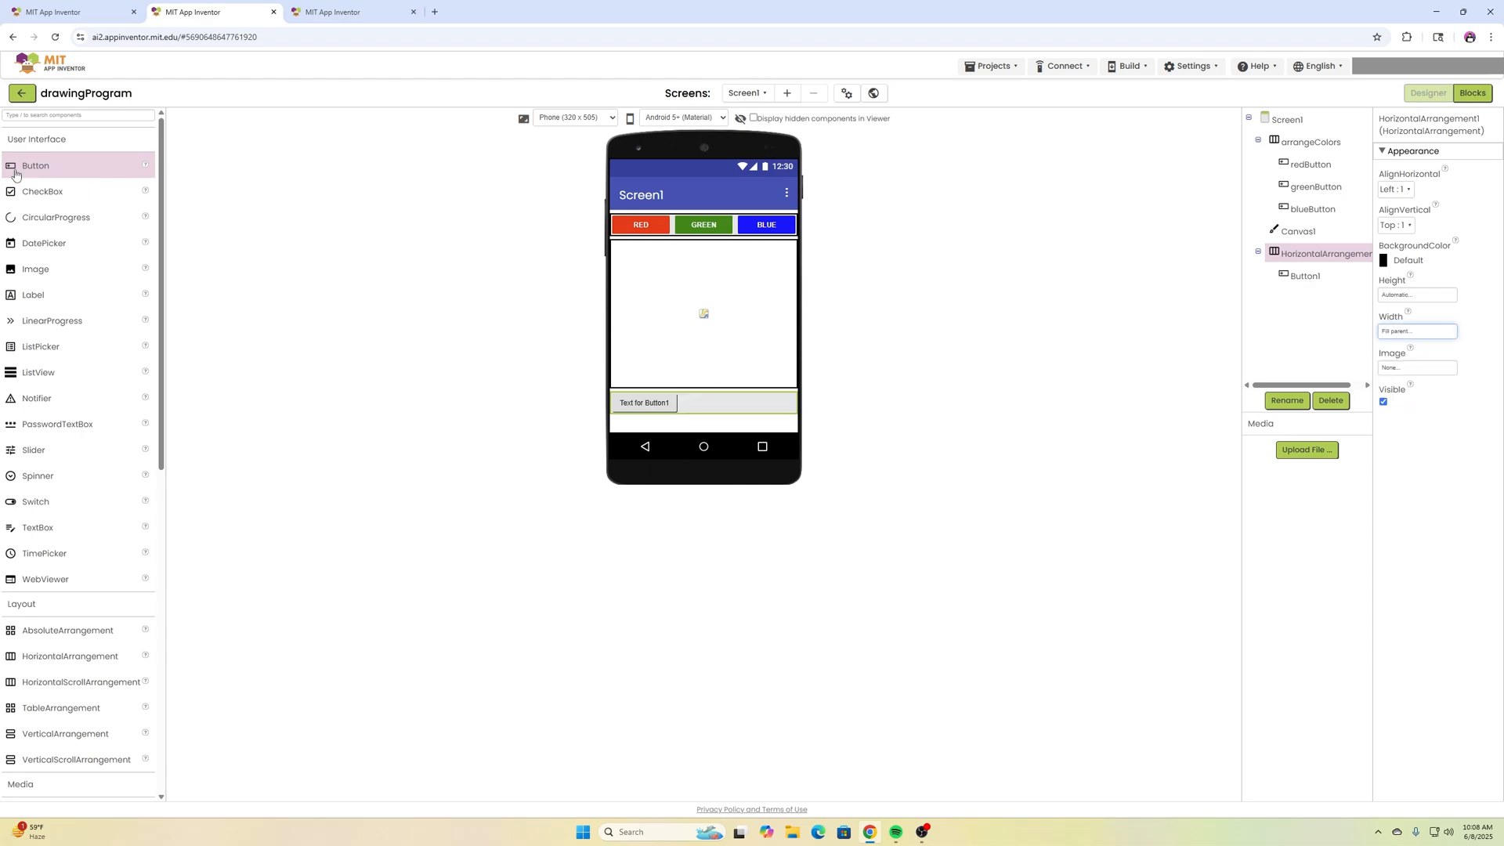
drag(17, 170, 709, 402)
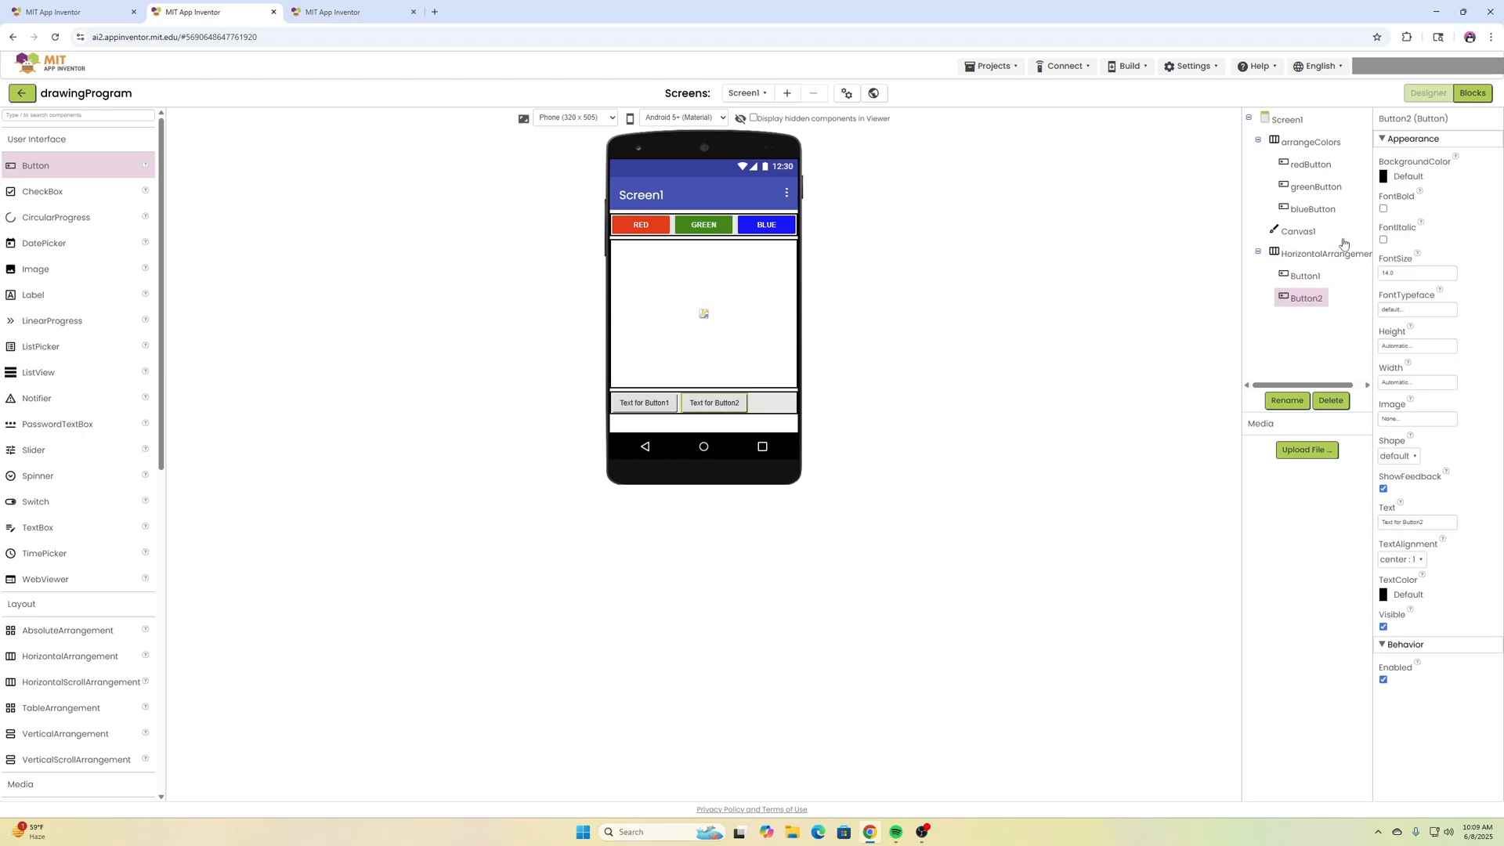
Rename the two bottom buttons clearButton and exitButton.
click(1307, 277)
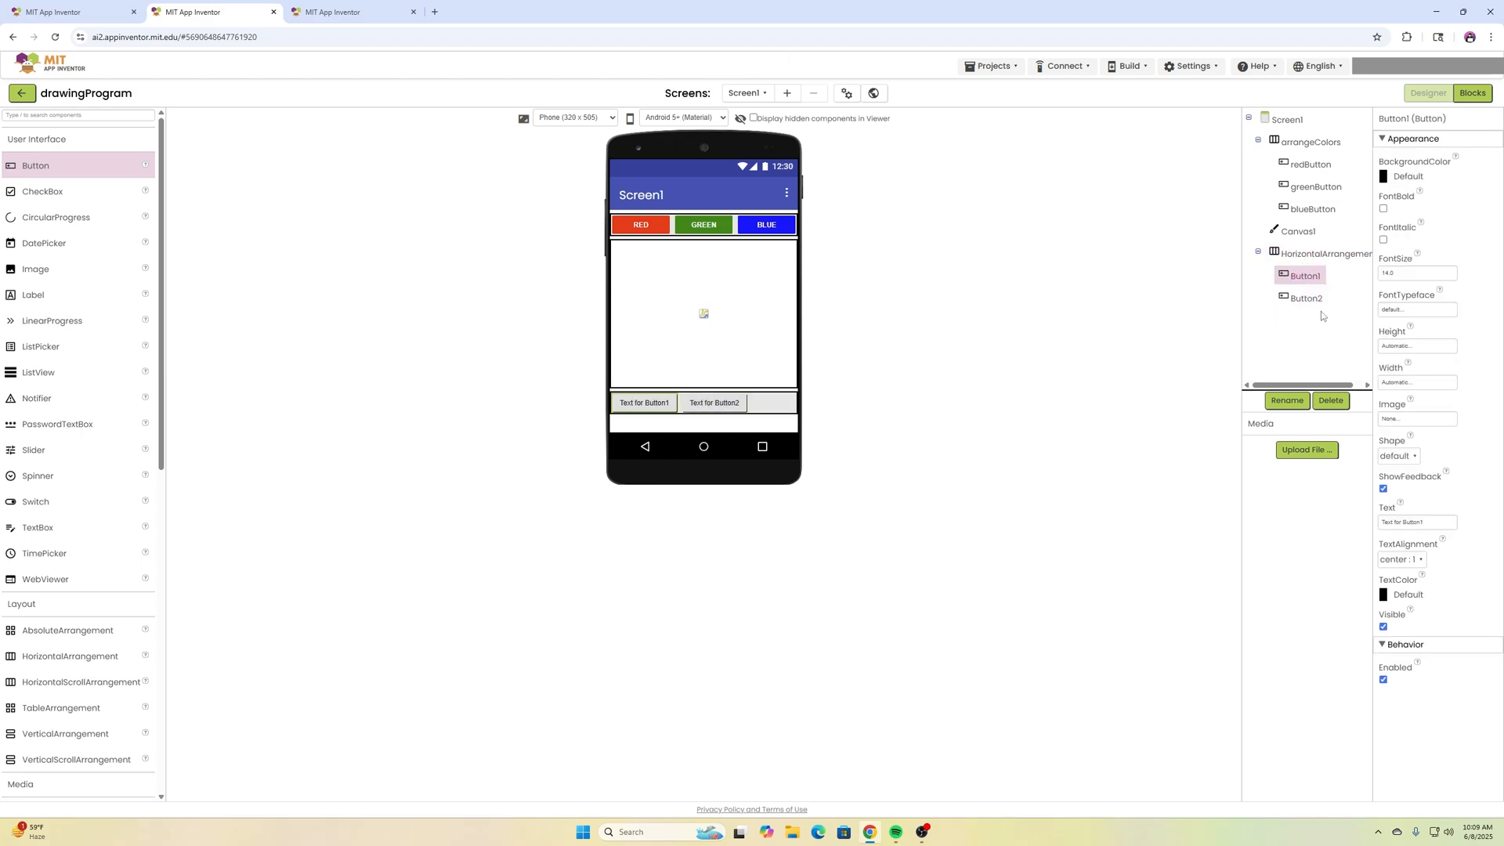
click(1286, 401)
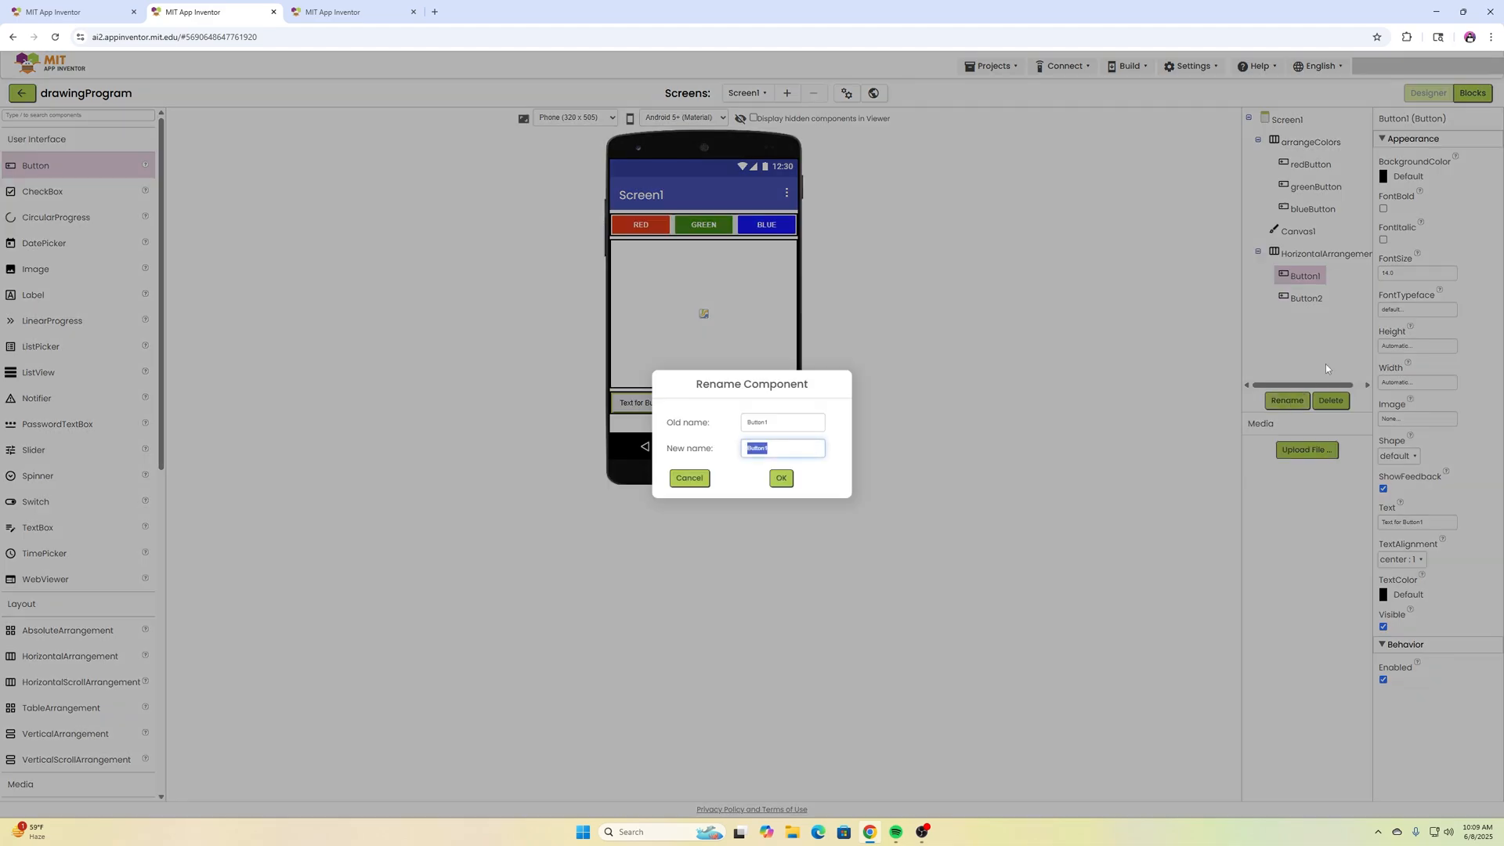
text(C)
click(781, 478)
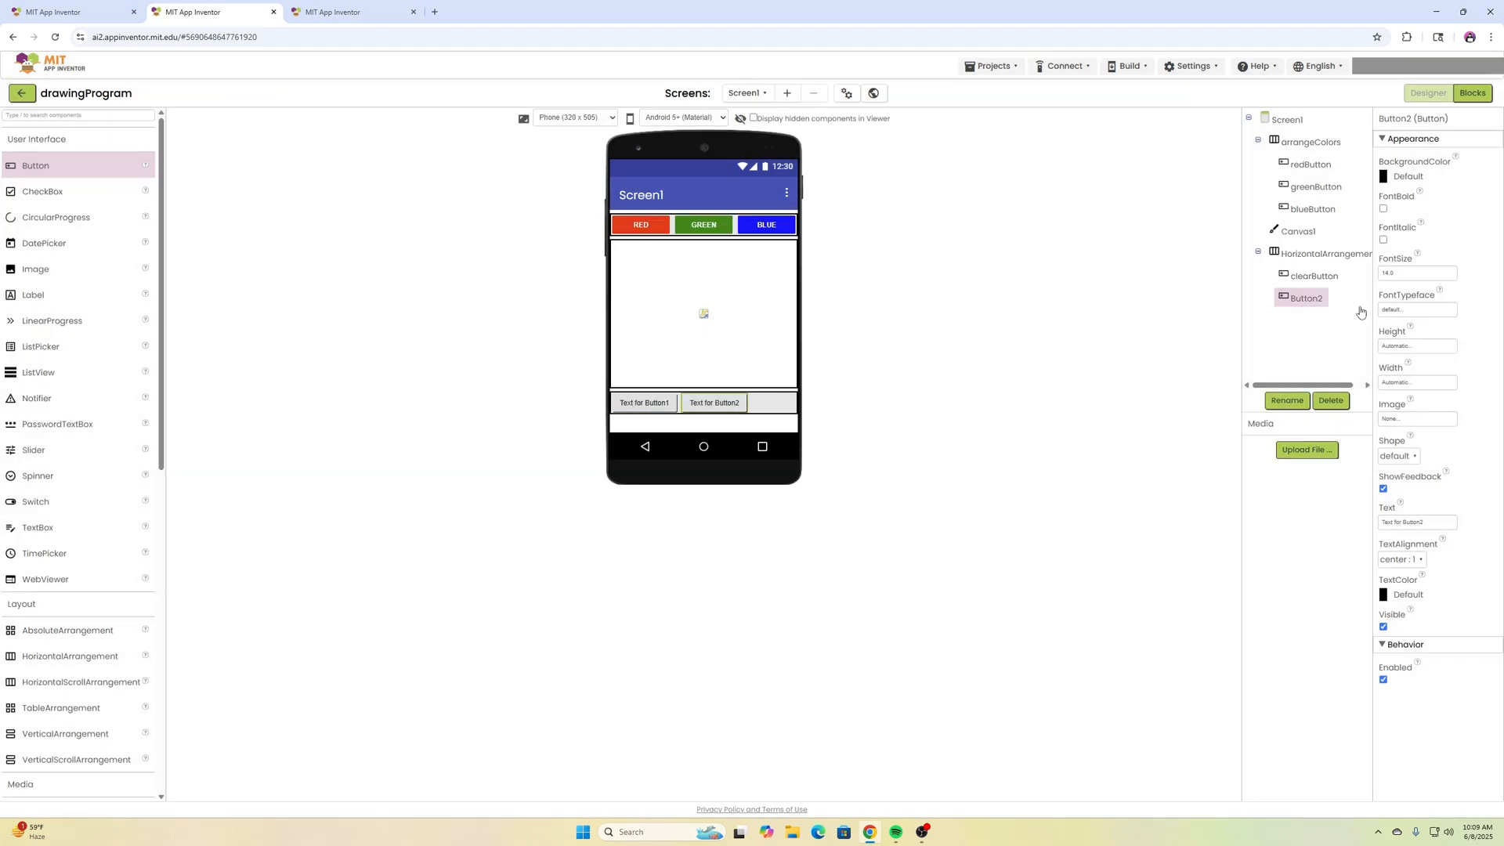
click(1307, 297)
click(1286, 400)
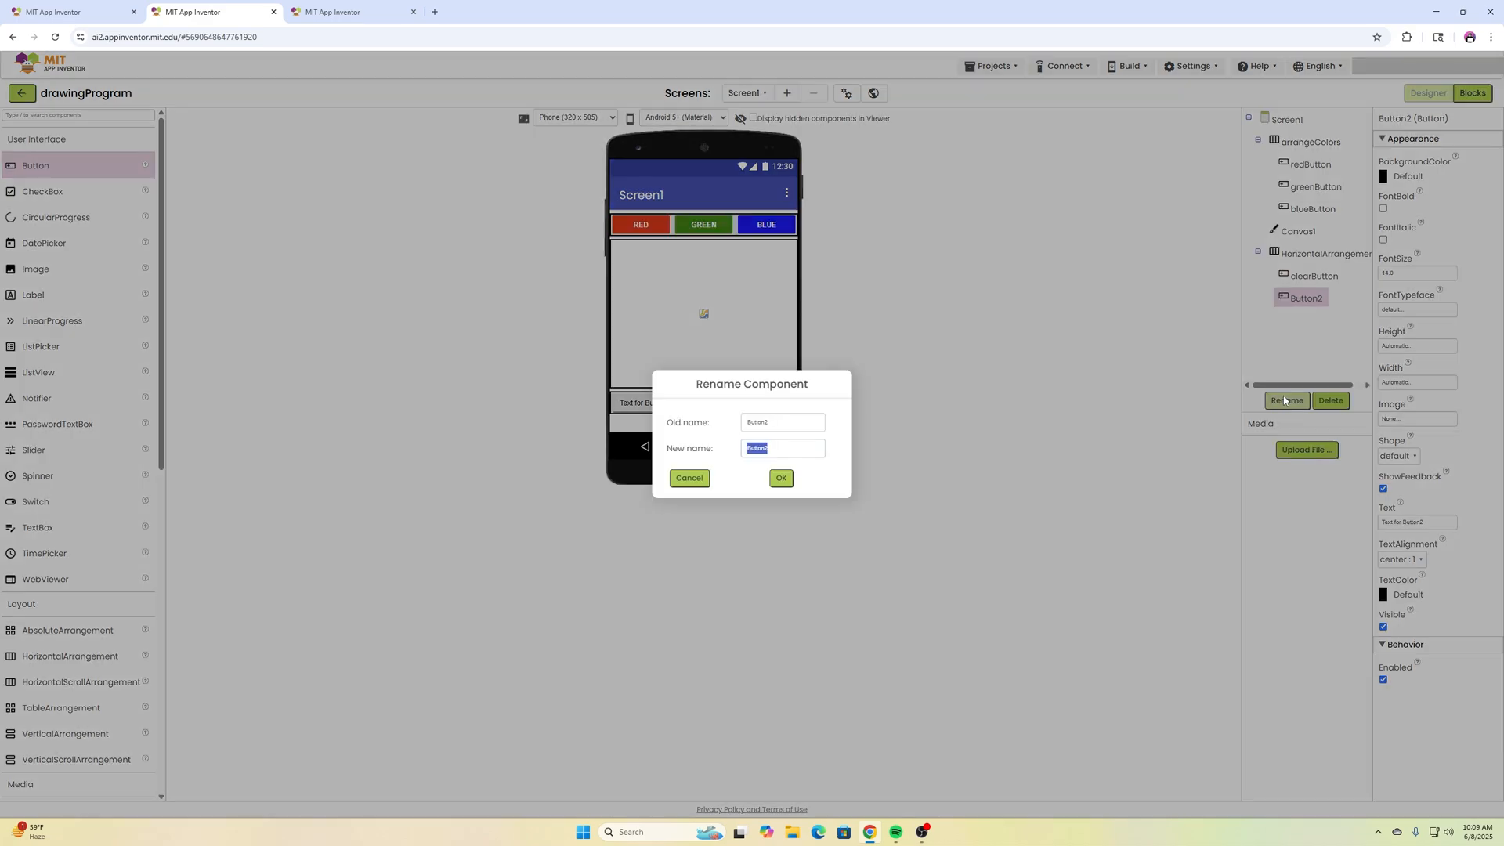
text(exitButton)
click(781, 478)
Label the buttons 'Hold to clear' and 'Hold to exit'.
click(645, 402)
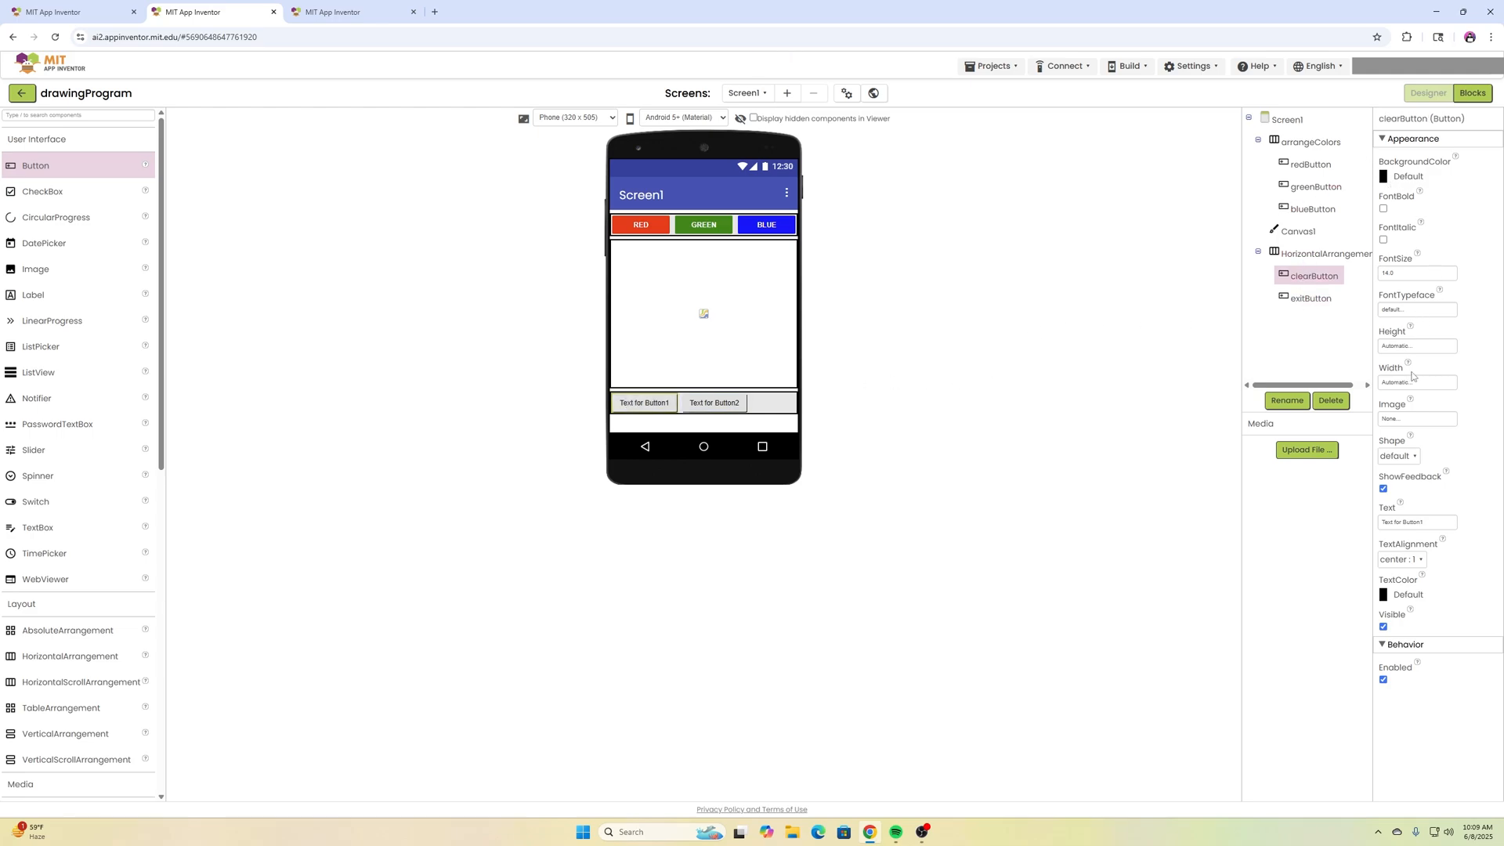
drag(1425, 522, 1360, 531)
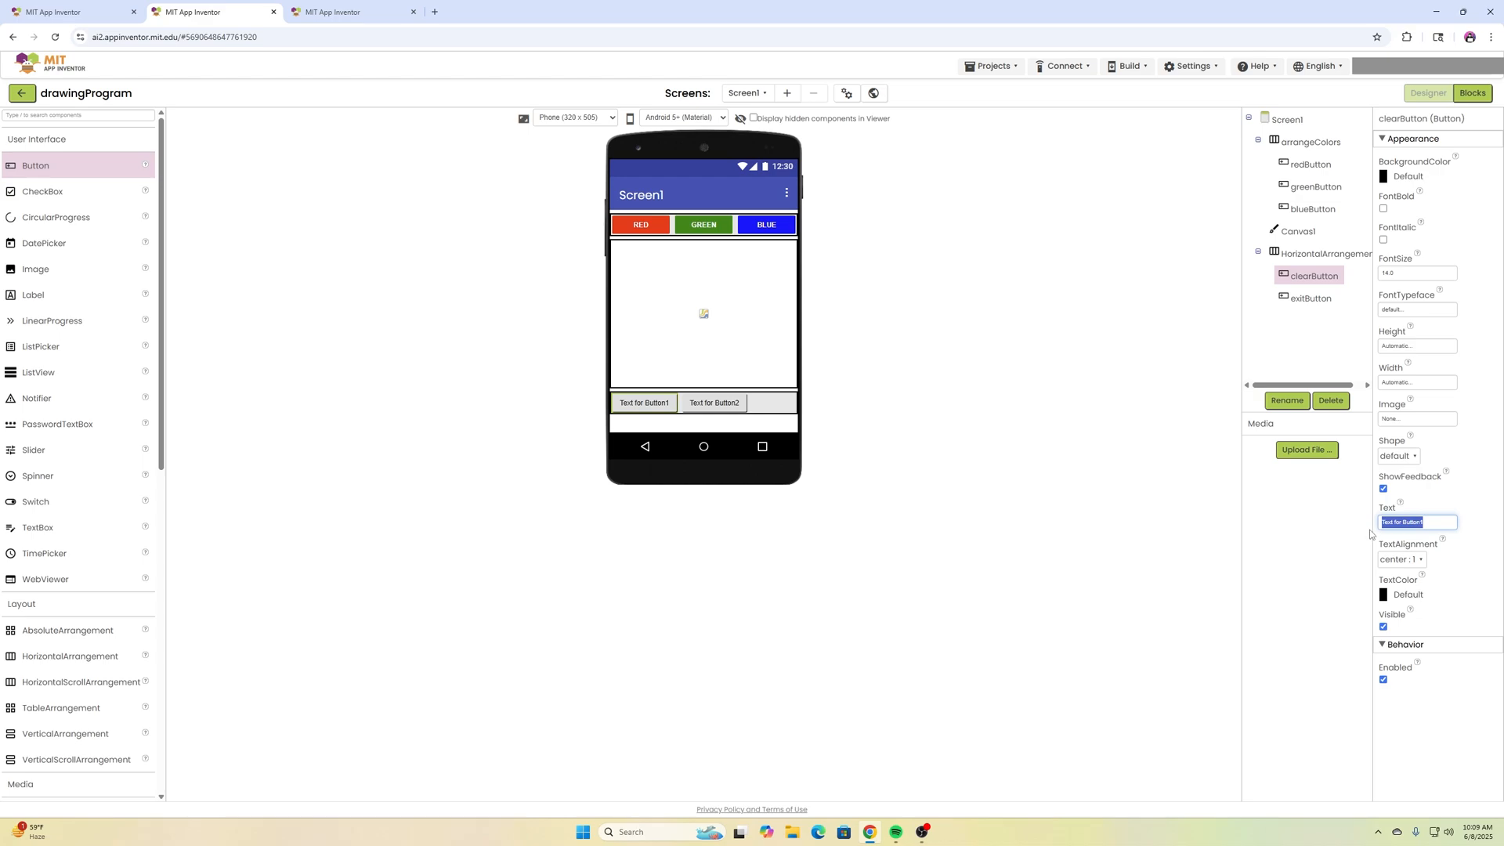
text(r)
key(Return)
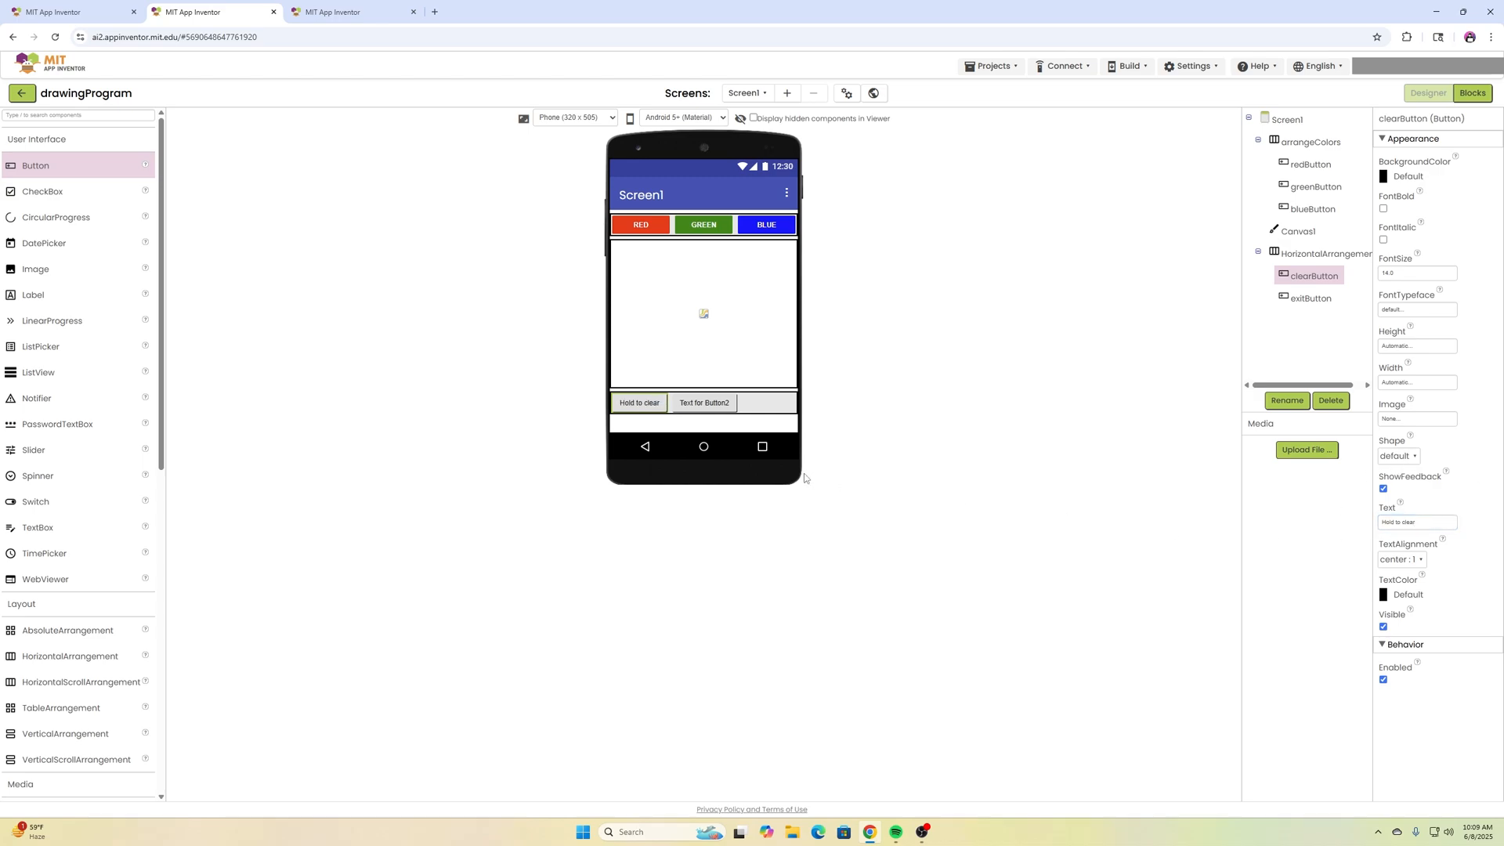
click(705, 403)
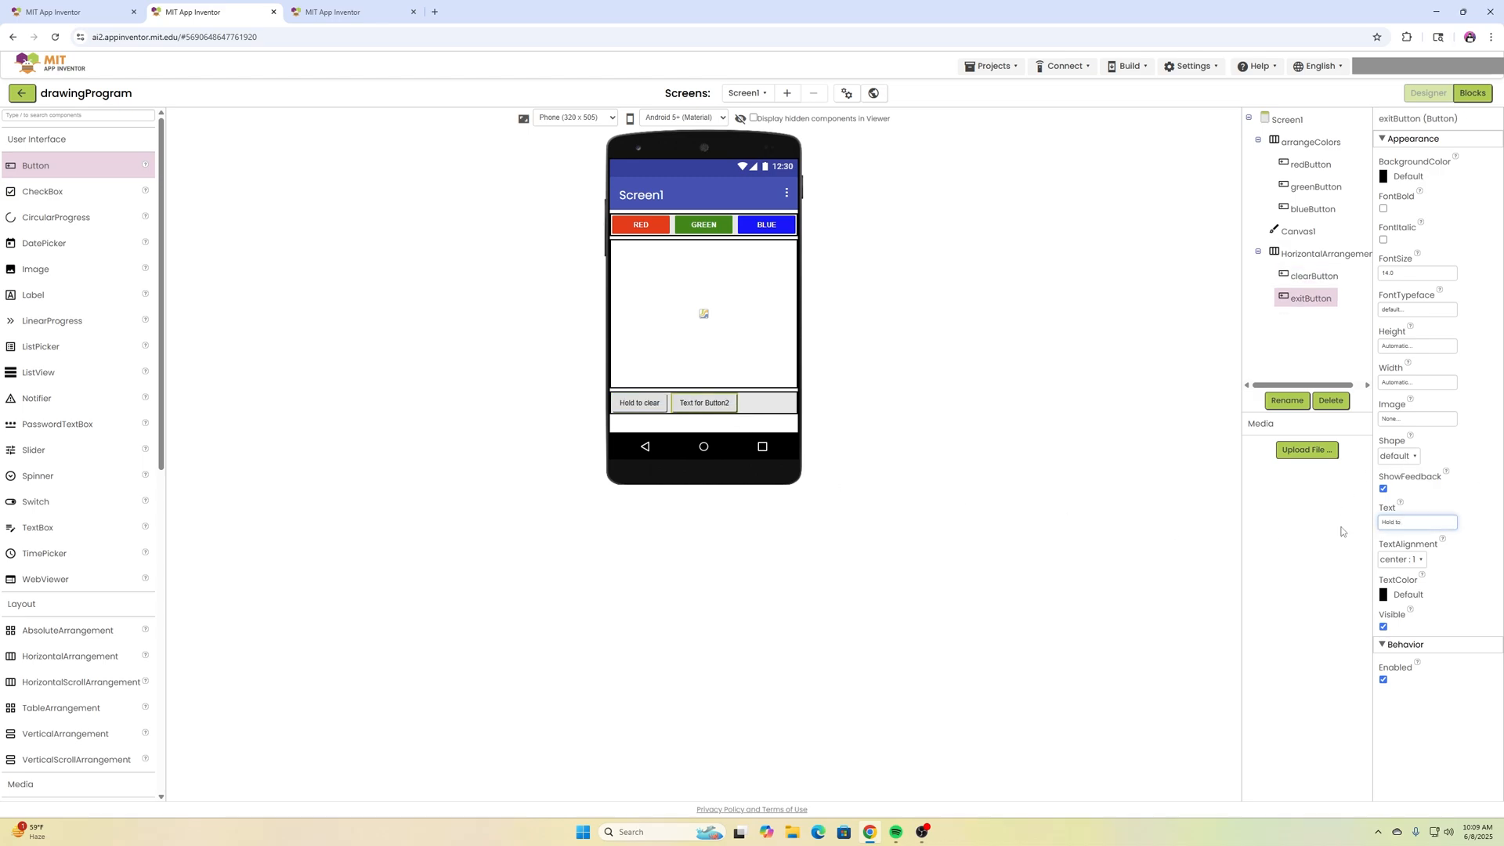
text(exit)
key(Return)
click(628, 404)
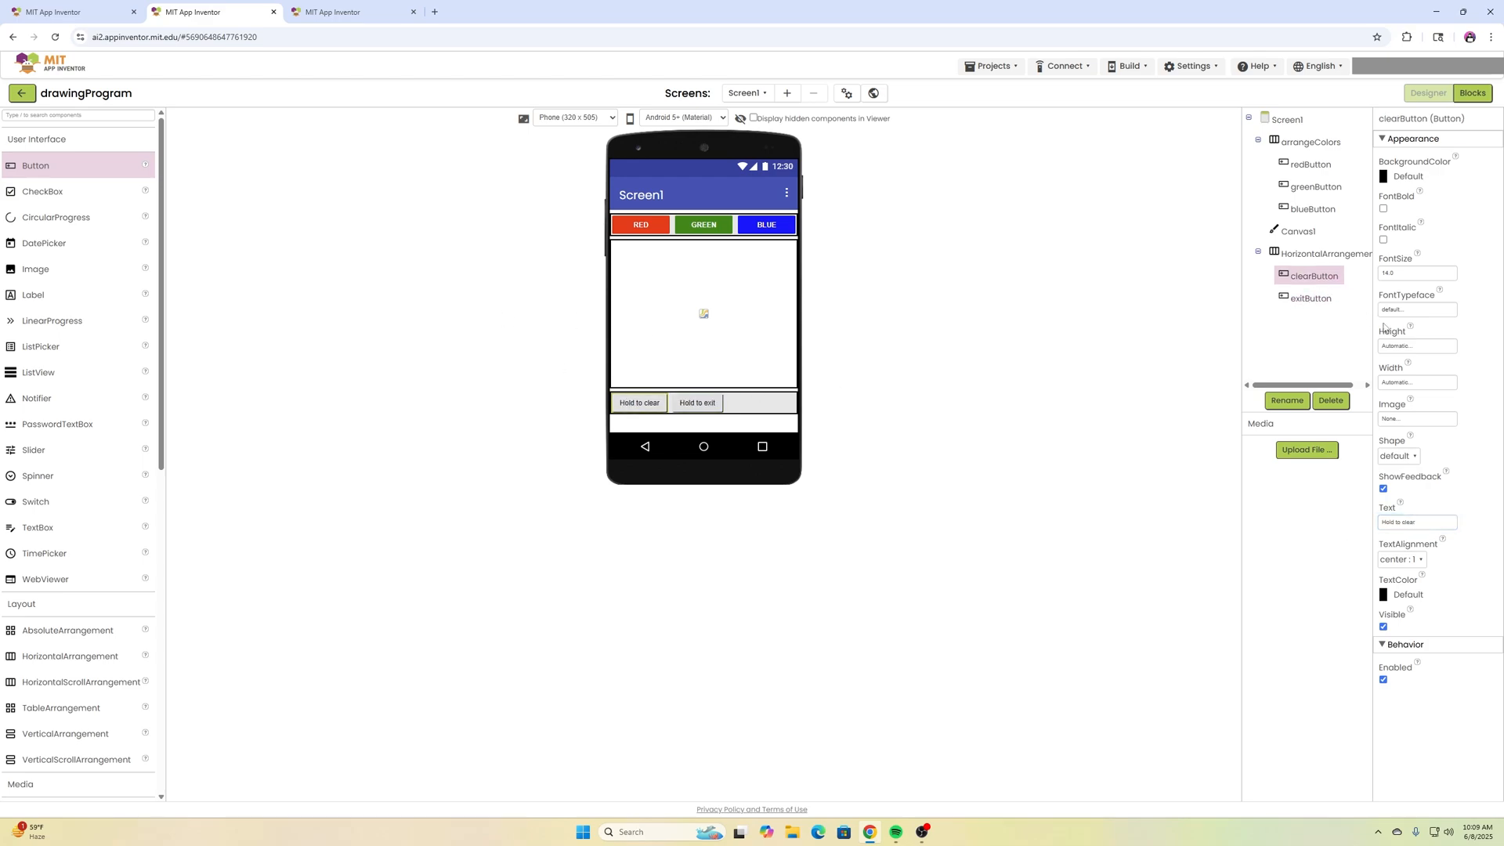
Set both clearButton and exitButton to Fill parent width so they split the row evenly.
click(1421, 383)
click(1386, 393)
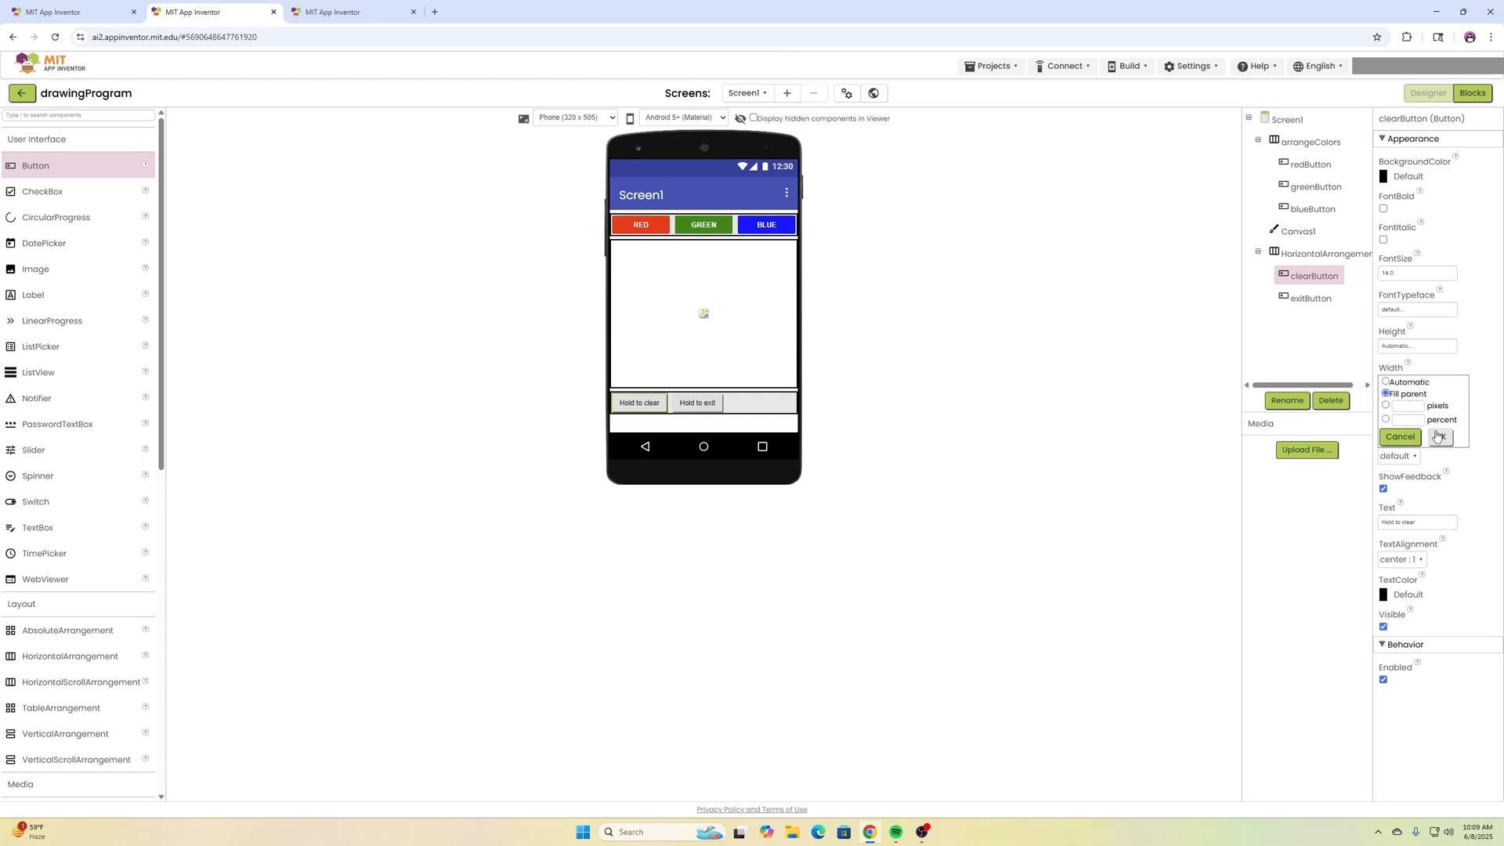
click(1440, 435)
click(769, 402)
click(1422, 382)
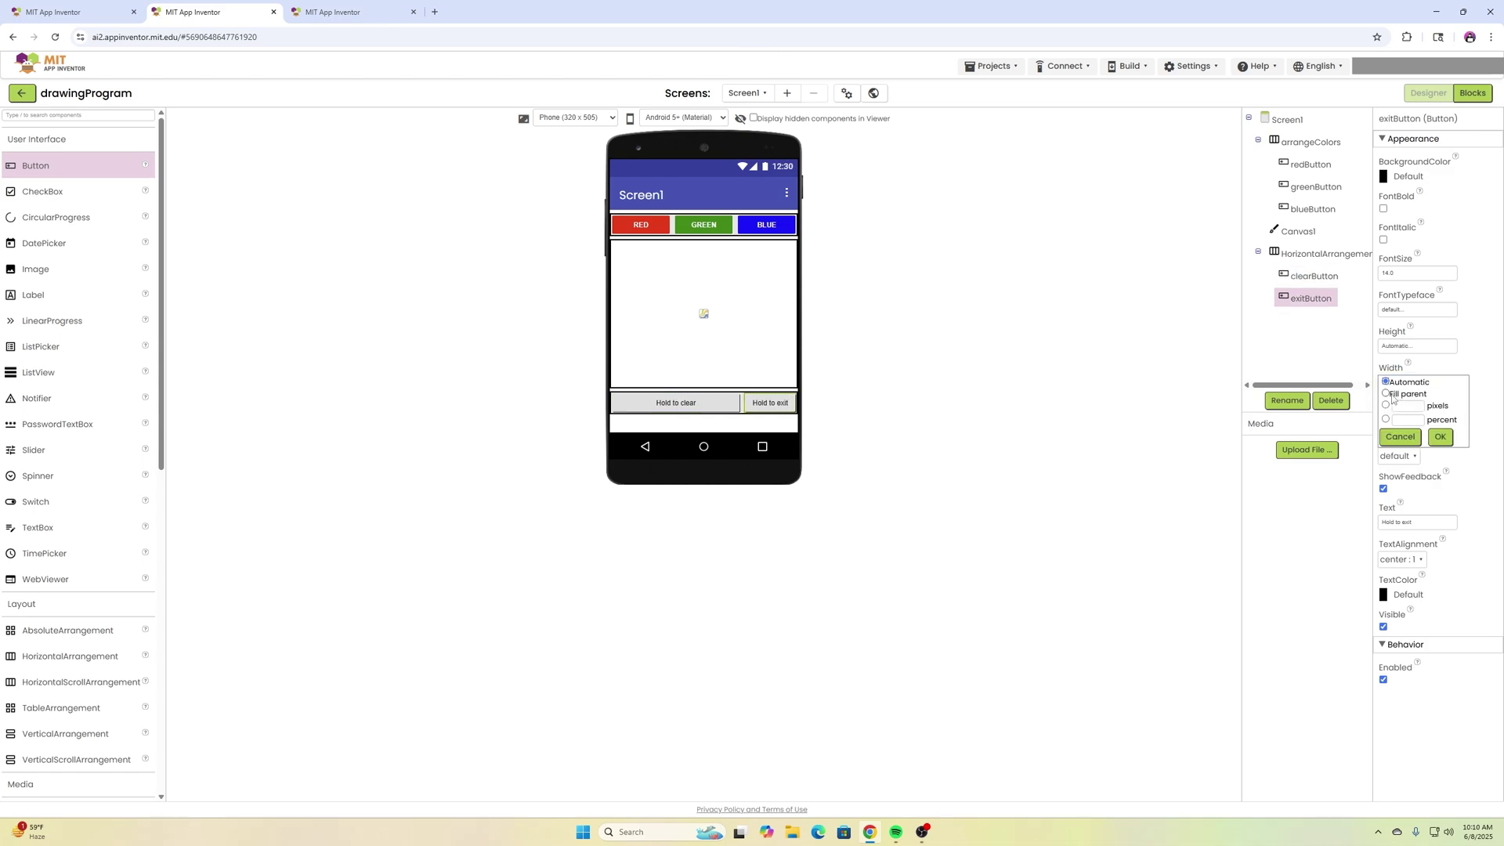
click(1439, 435)
click(703, 293)
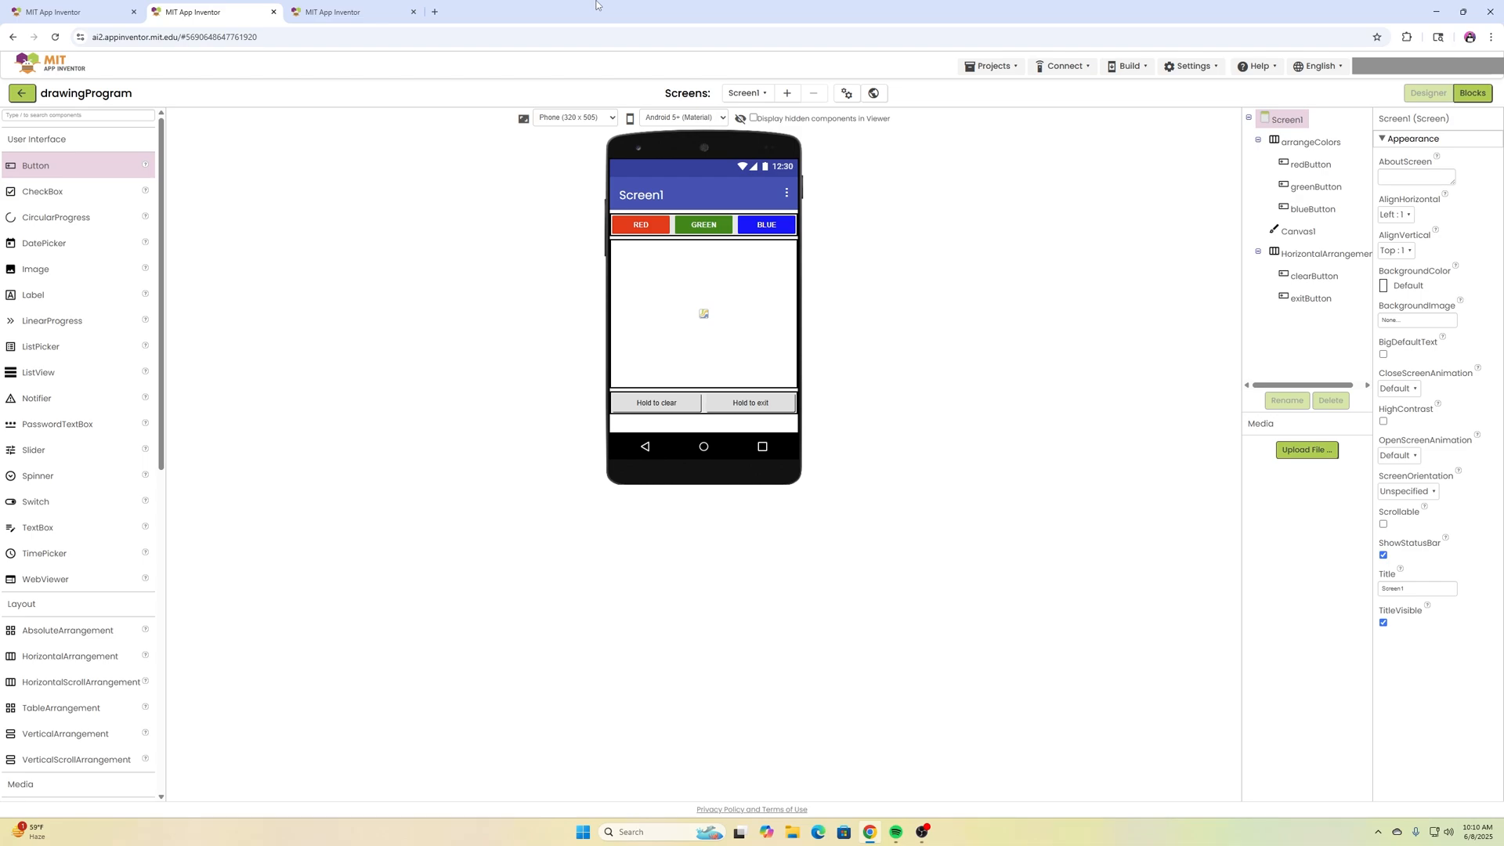
In the Blocks editor, add empty Click handlers for redButton and greenButton.
click(1475, 92)
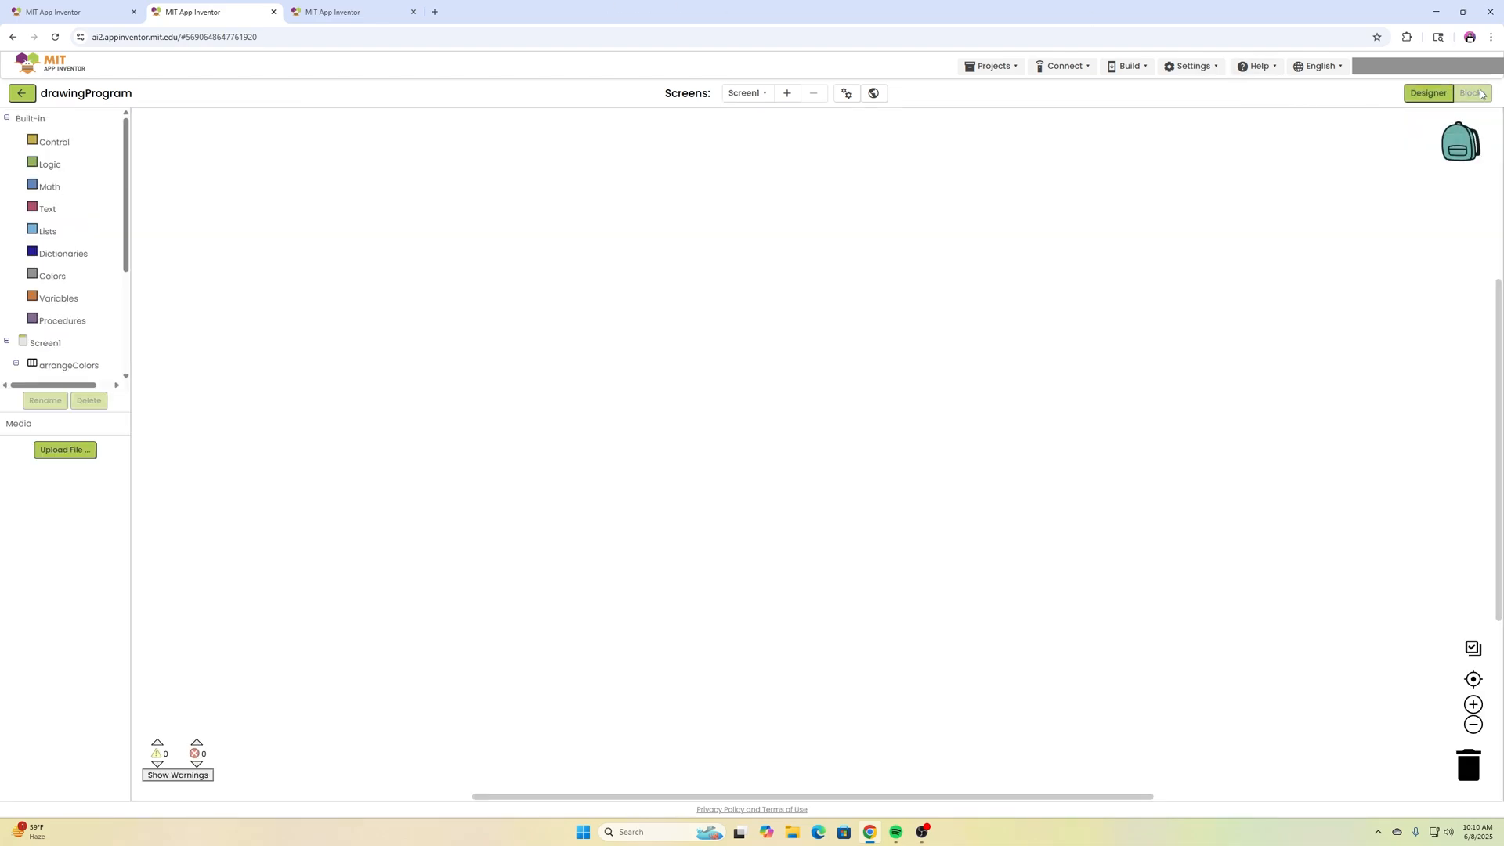
scroll(71, 248, down, 3)
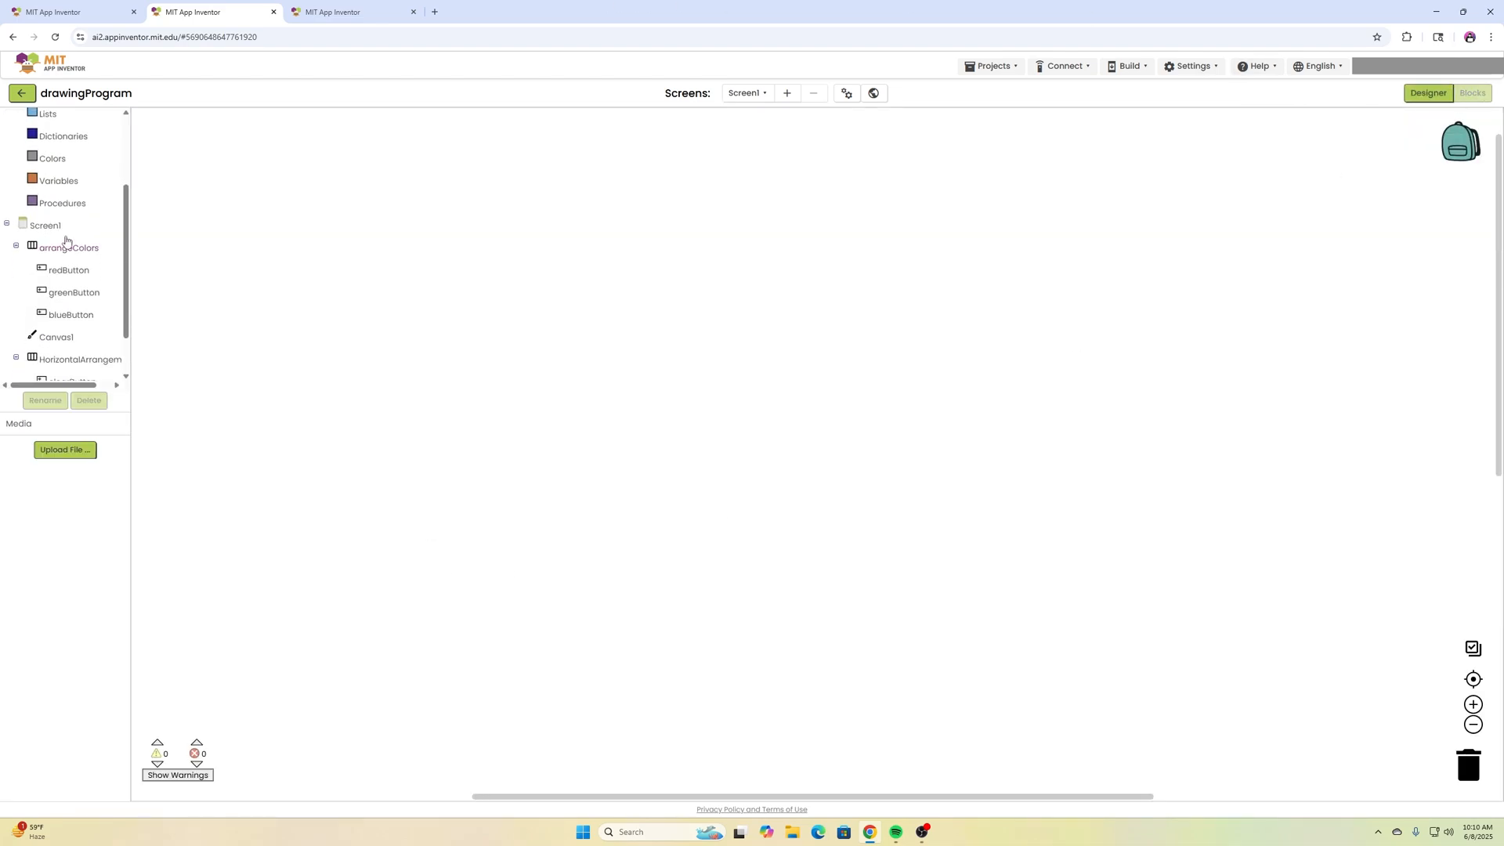
click(68, 270)
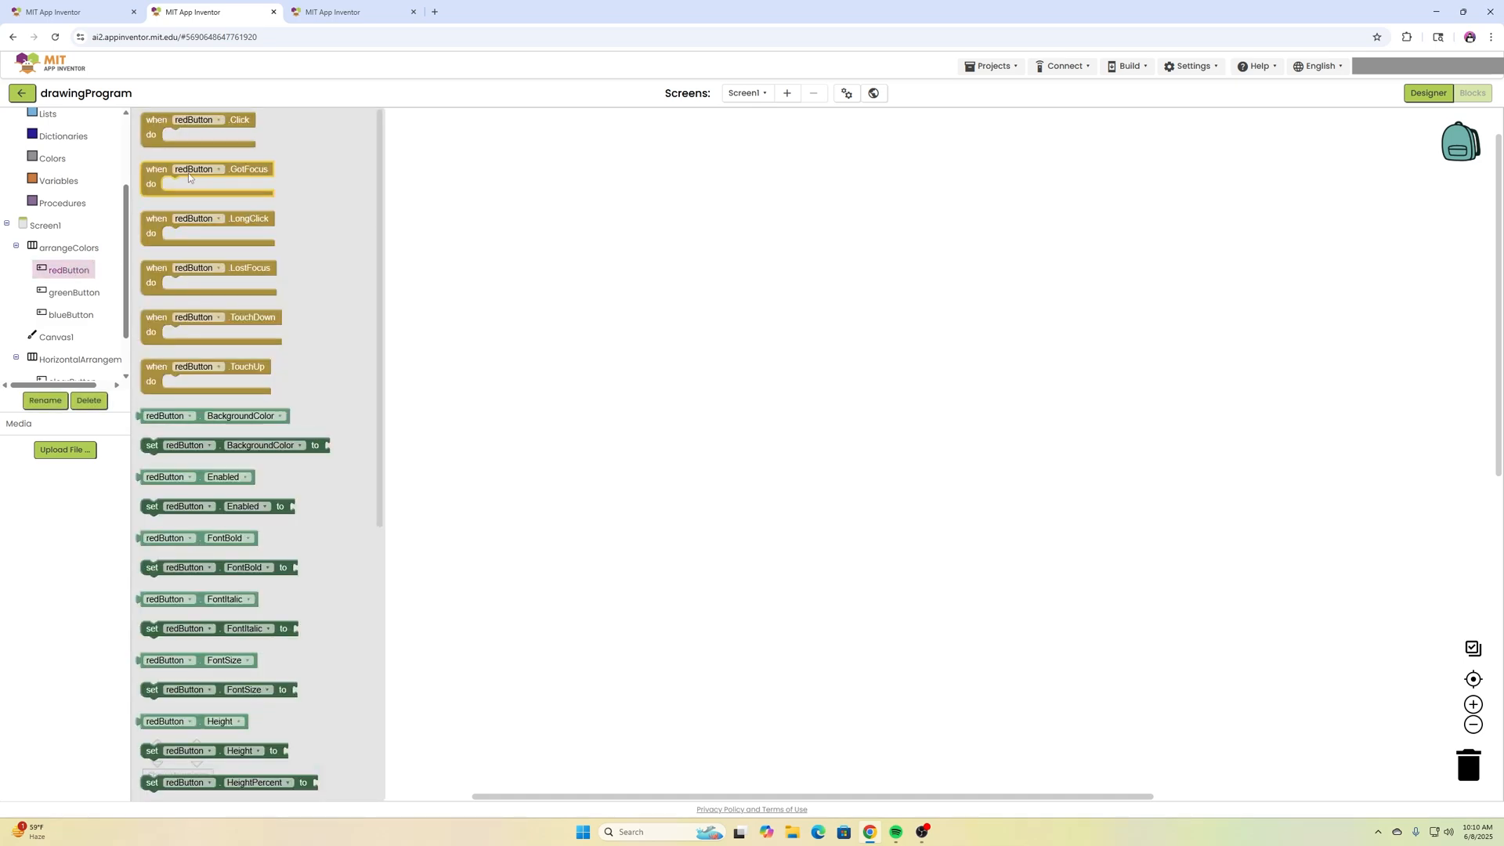
click(161, 128)
click(86, 293)
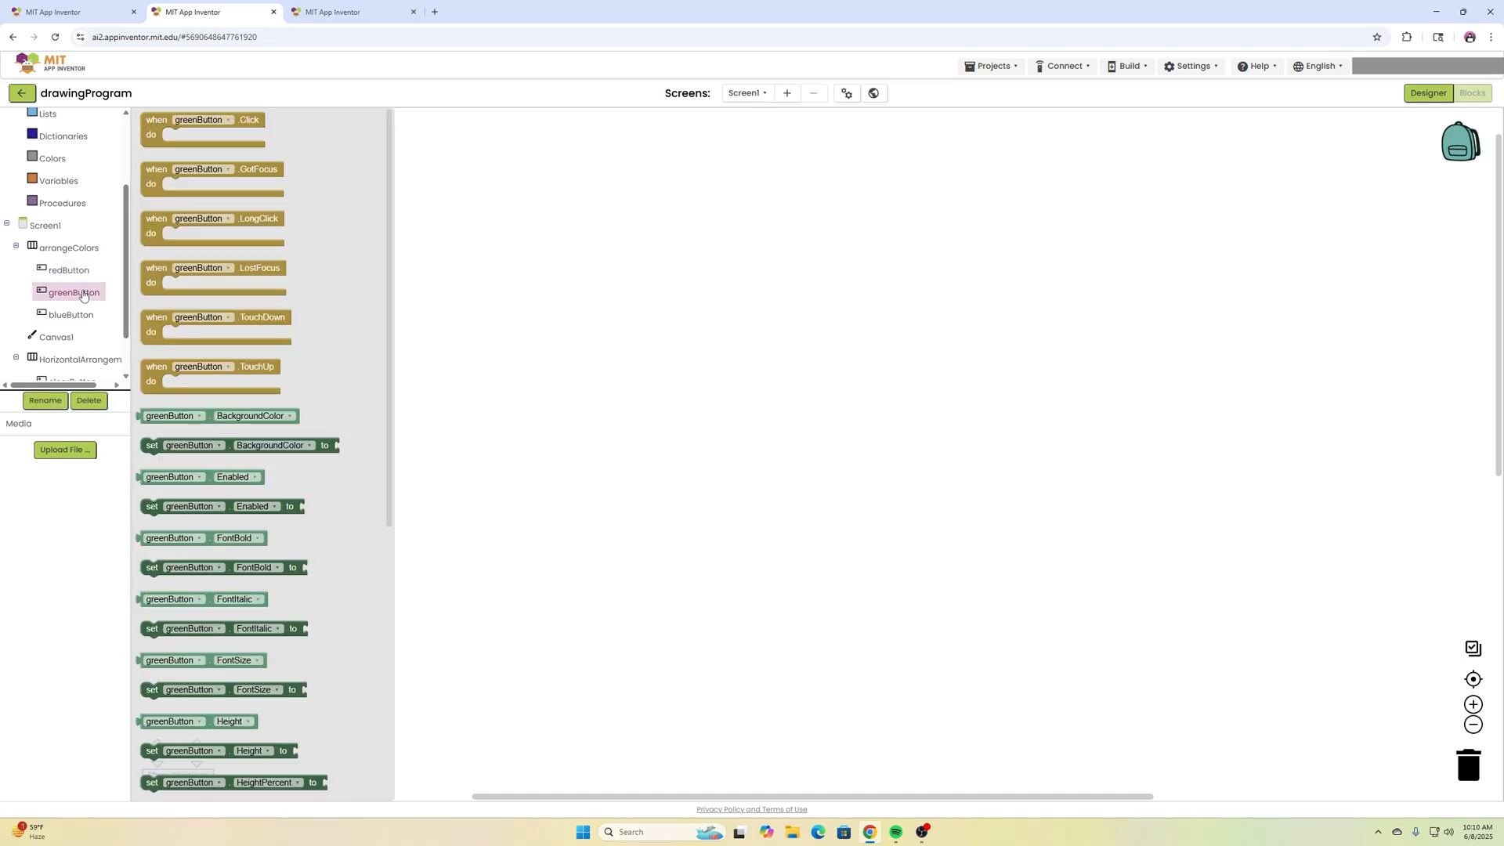
click(147, 122)
drag(160, 144, 331, 150)
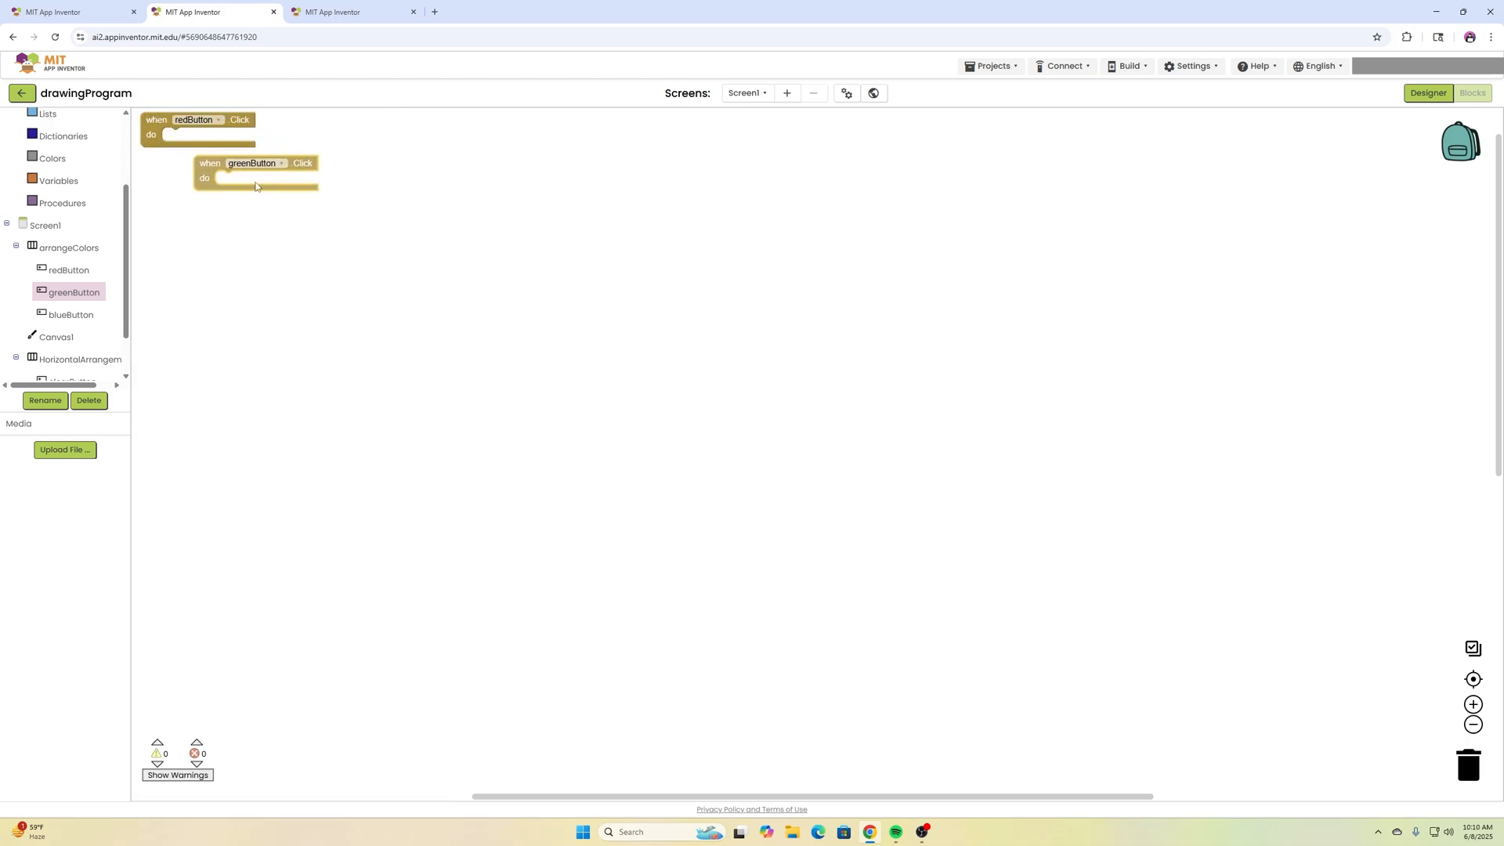
Add an empty blueButton Click handler beside the other two.
click(68, 315)
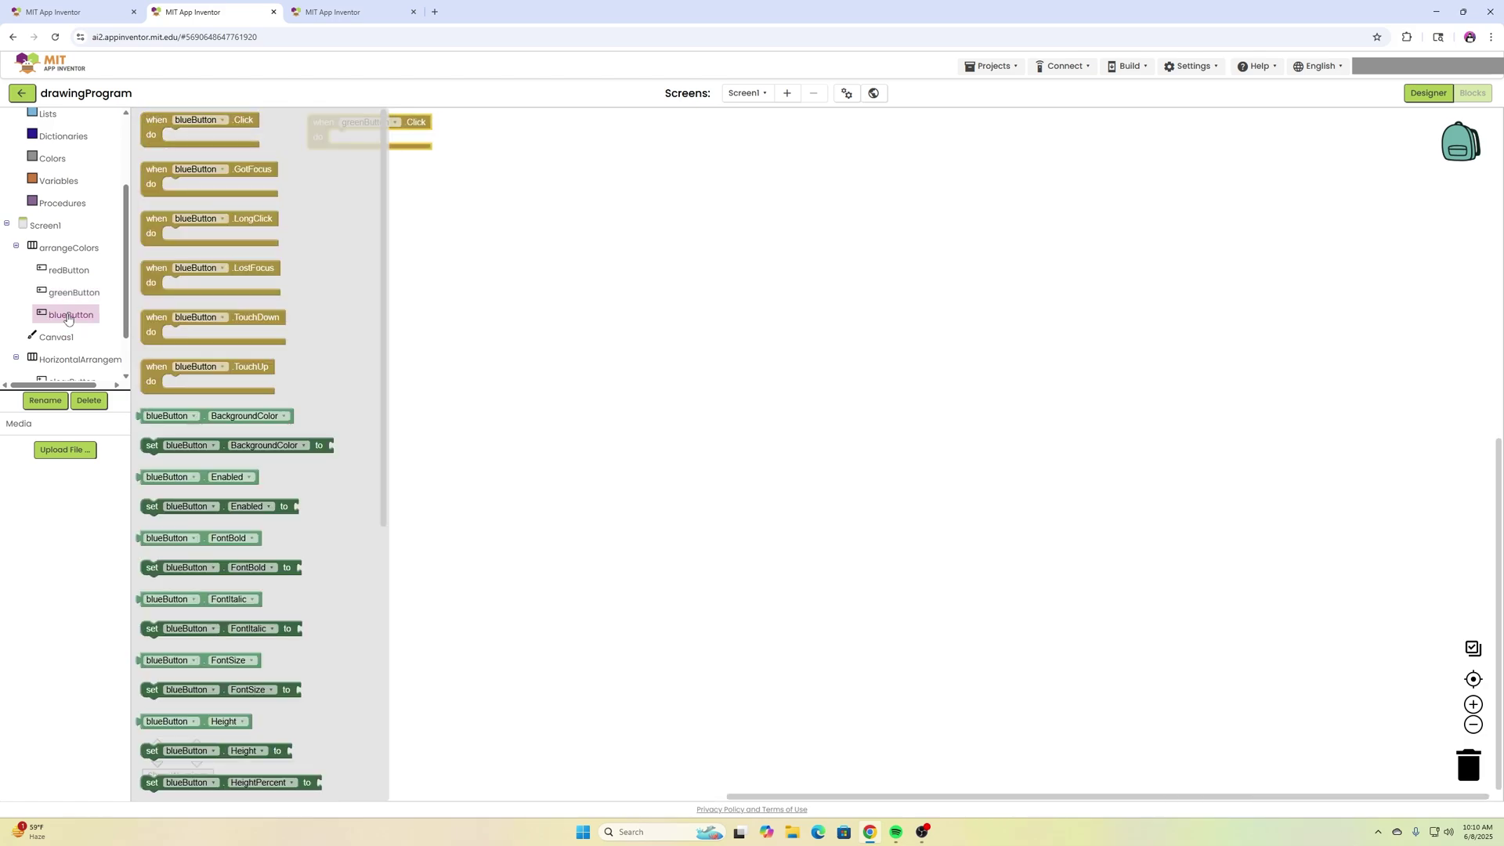
click(152, 126)
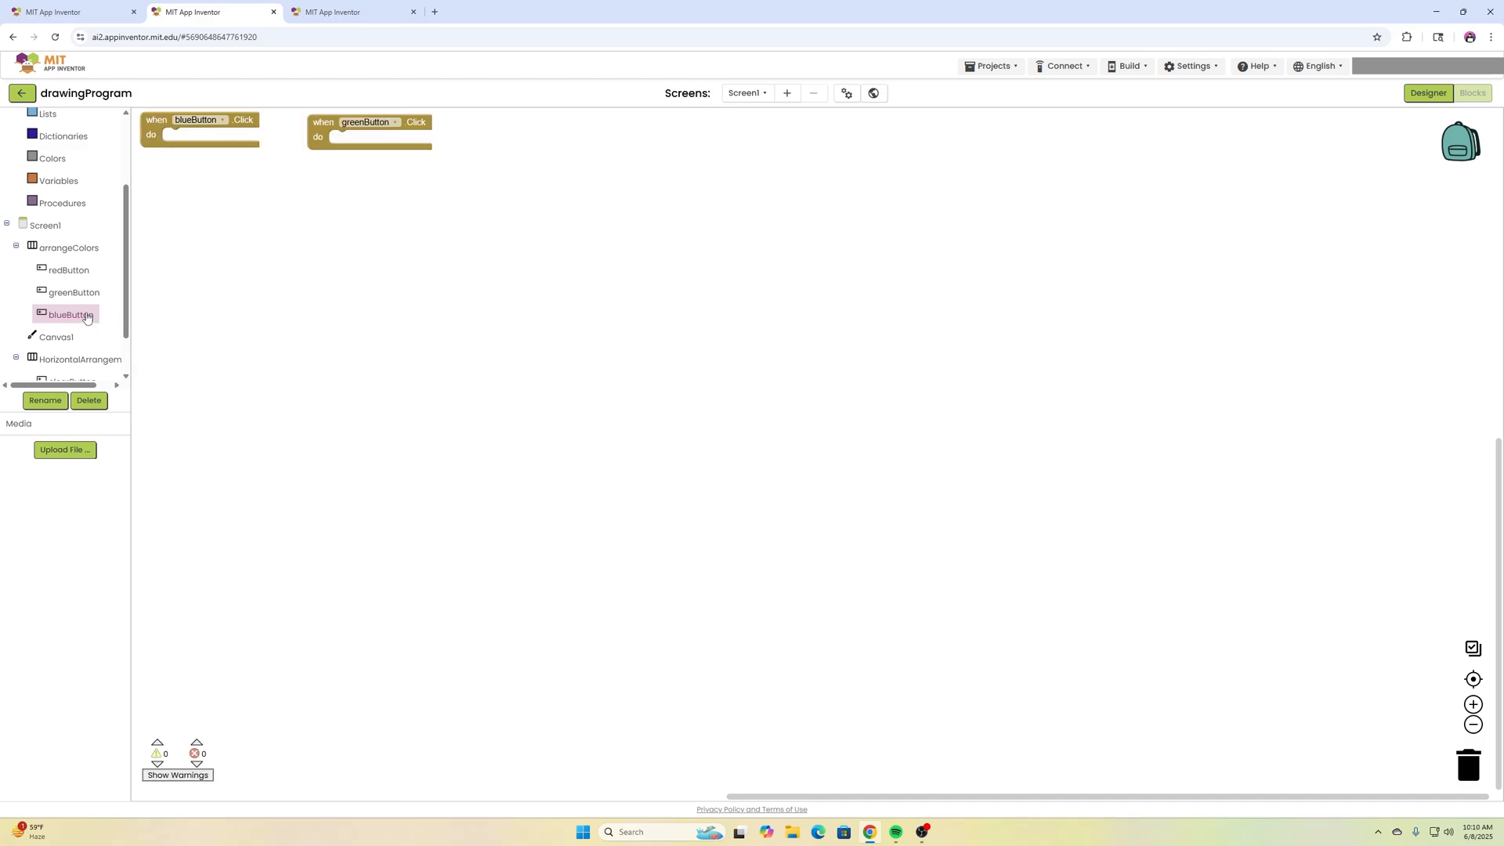
click(57, 282)
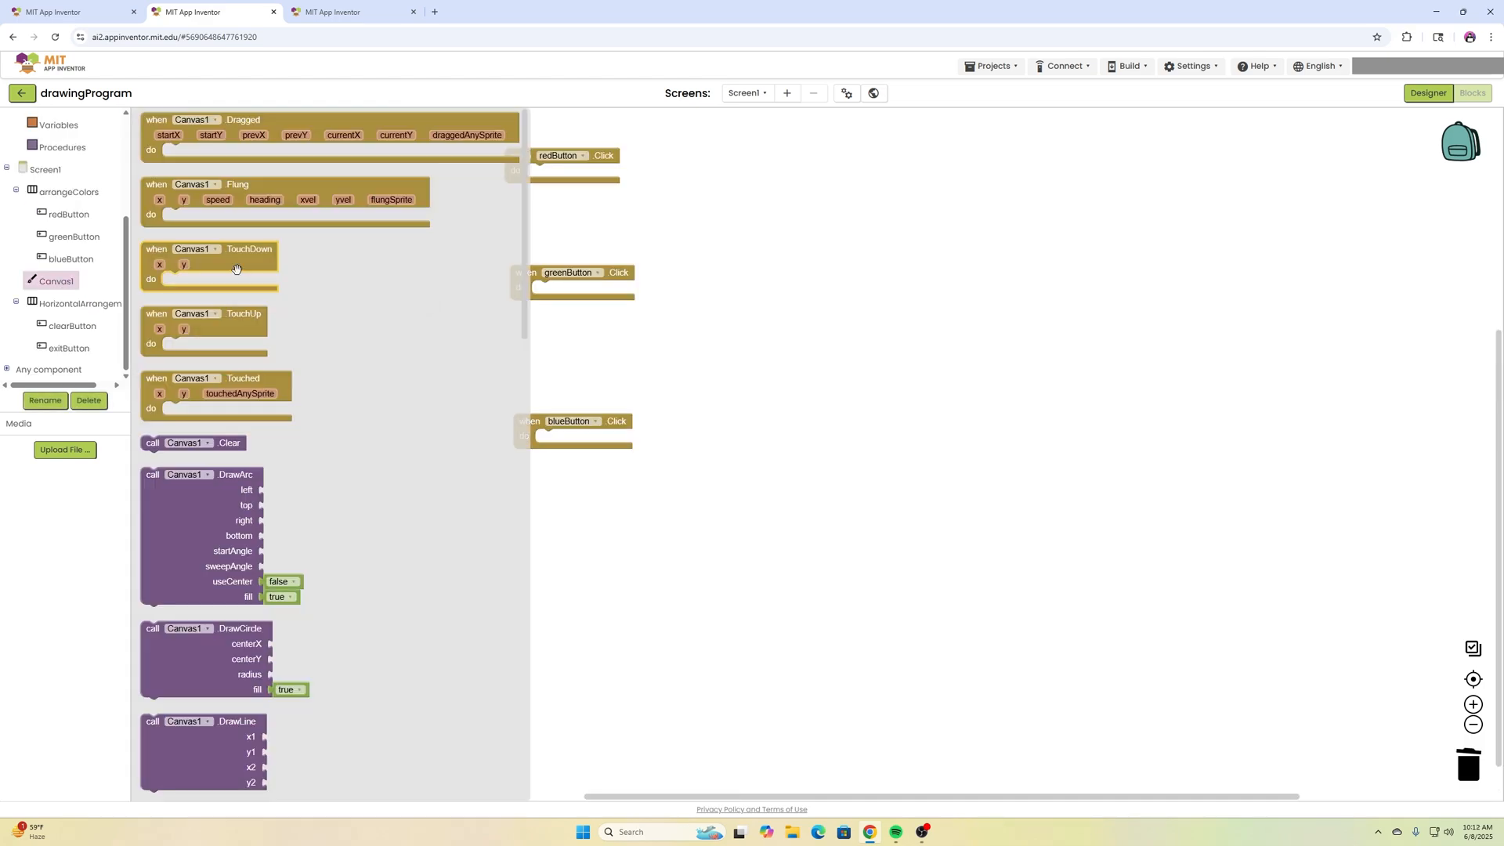
scroll(247, 257, down, 10)
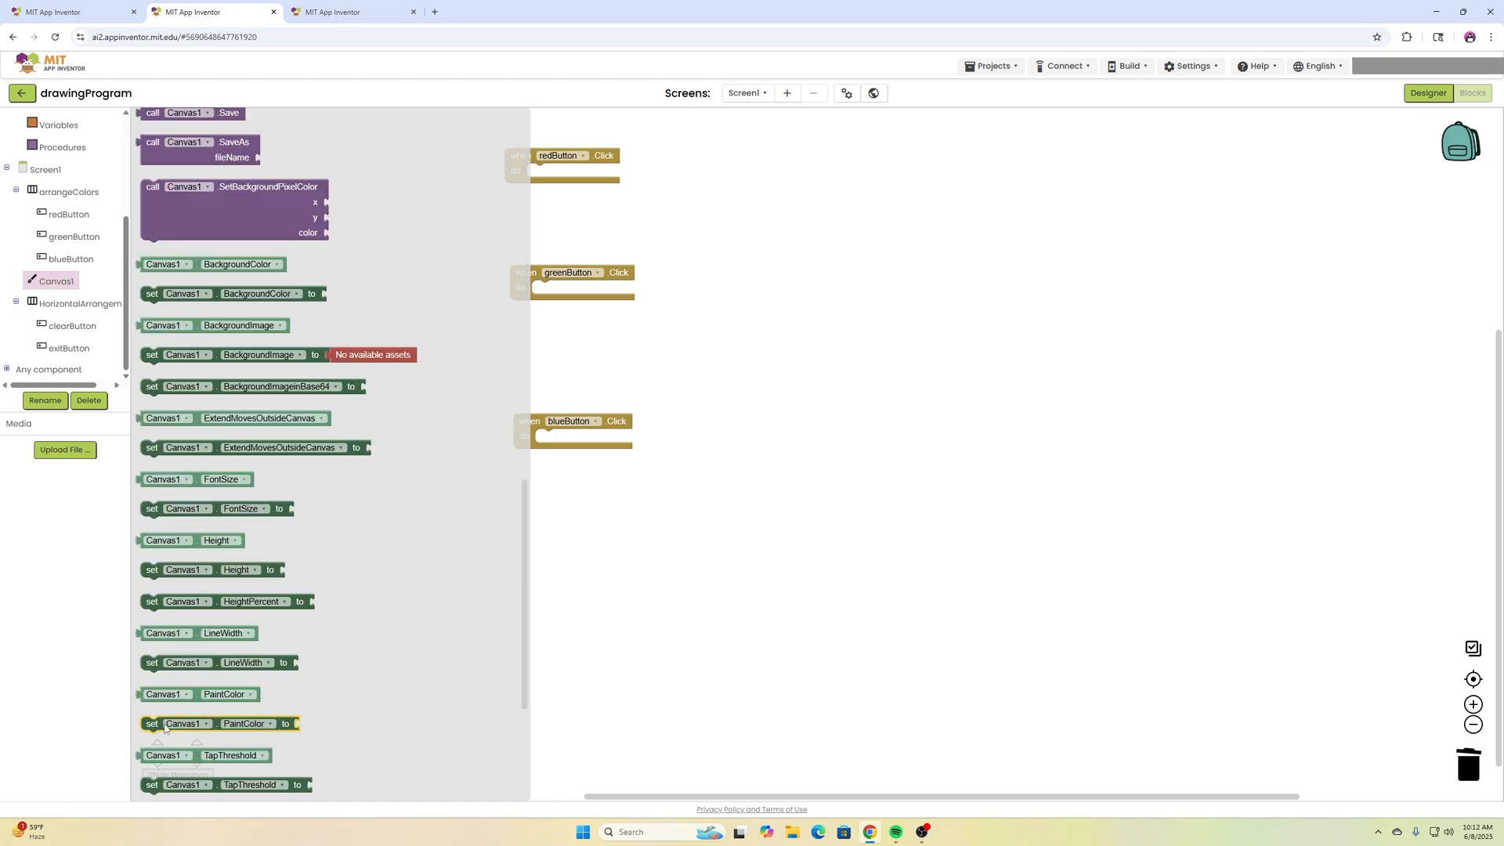
Give redButton.Click a set Canvas1.PaintColor block and paste a copy into greenButton.Click.
click(154, 727)
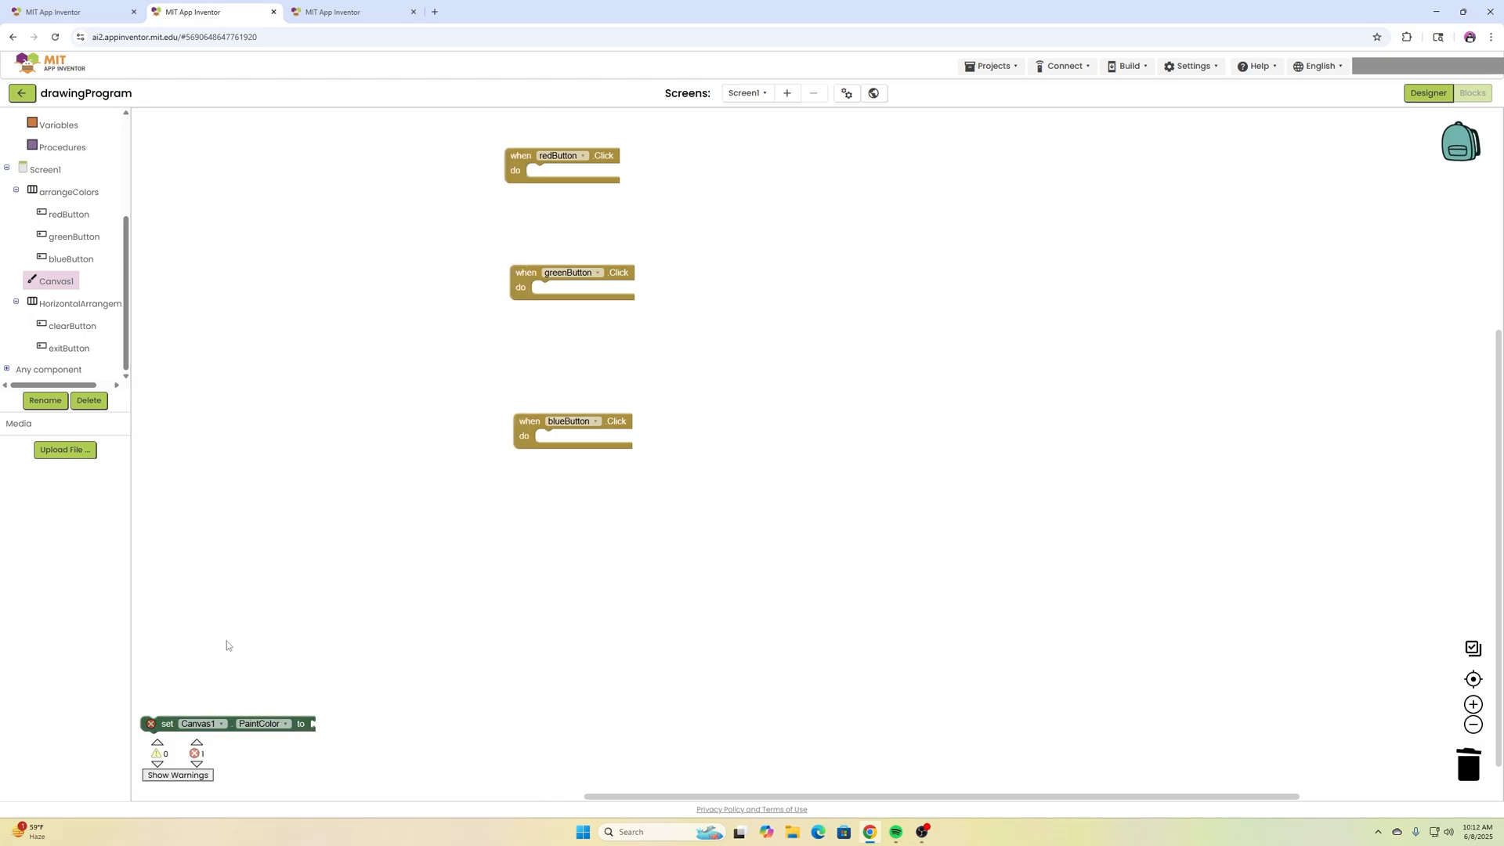
drag(150, 723, 543, 171)
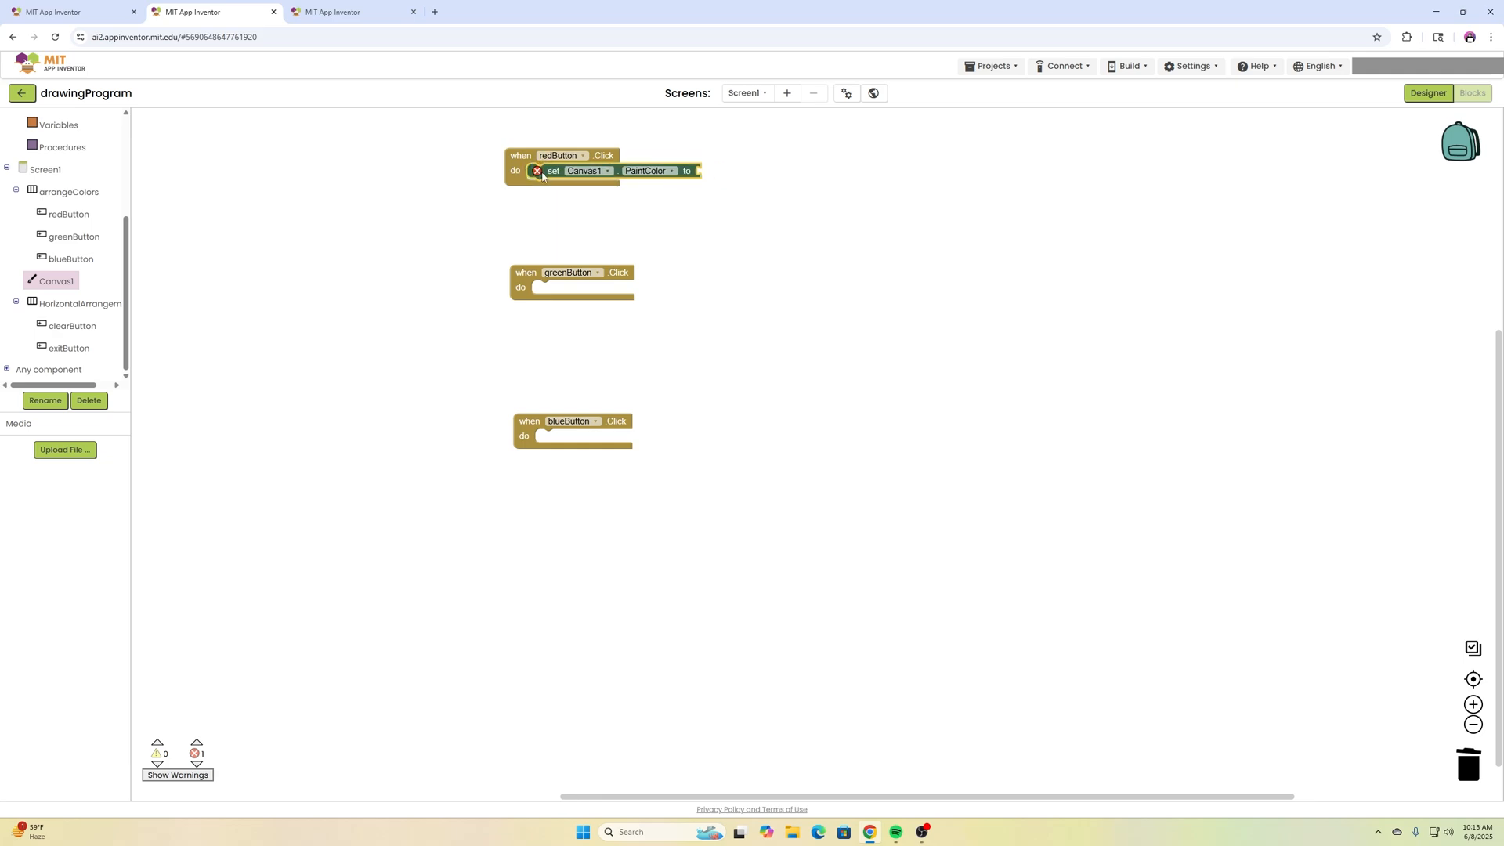
key(ctrl+c)
key(ctrl+v)
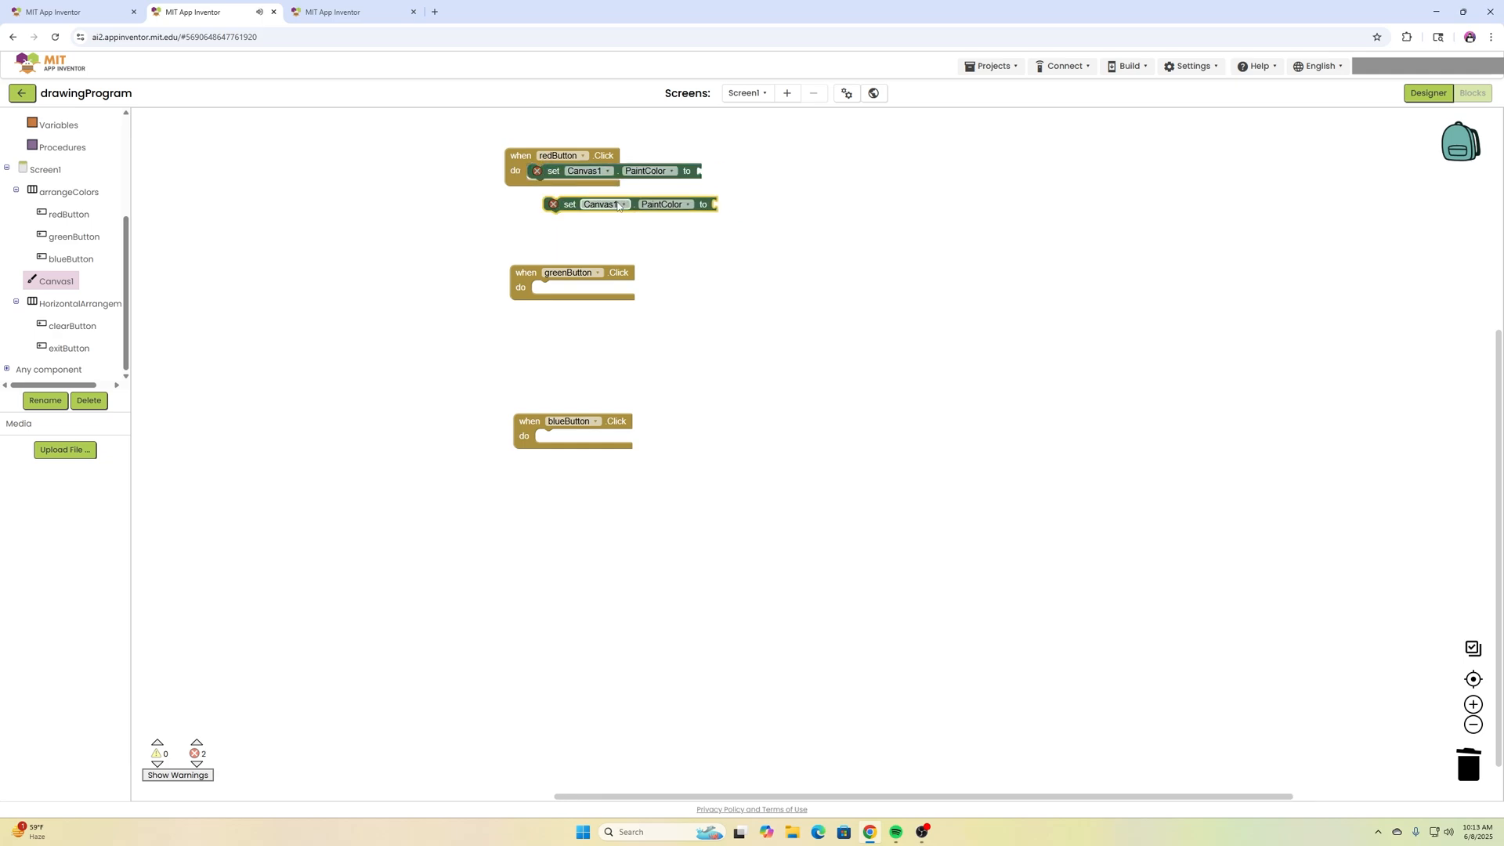
drag(566, 208, 555, 291)
Paste another set Canvas1.PaintColor copy into blueButton.Click.
key(ctrl+c)
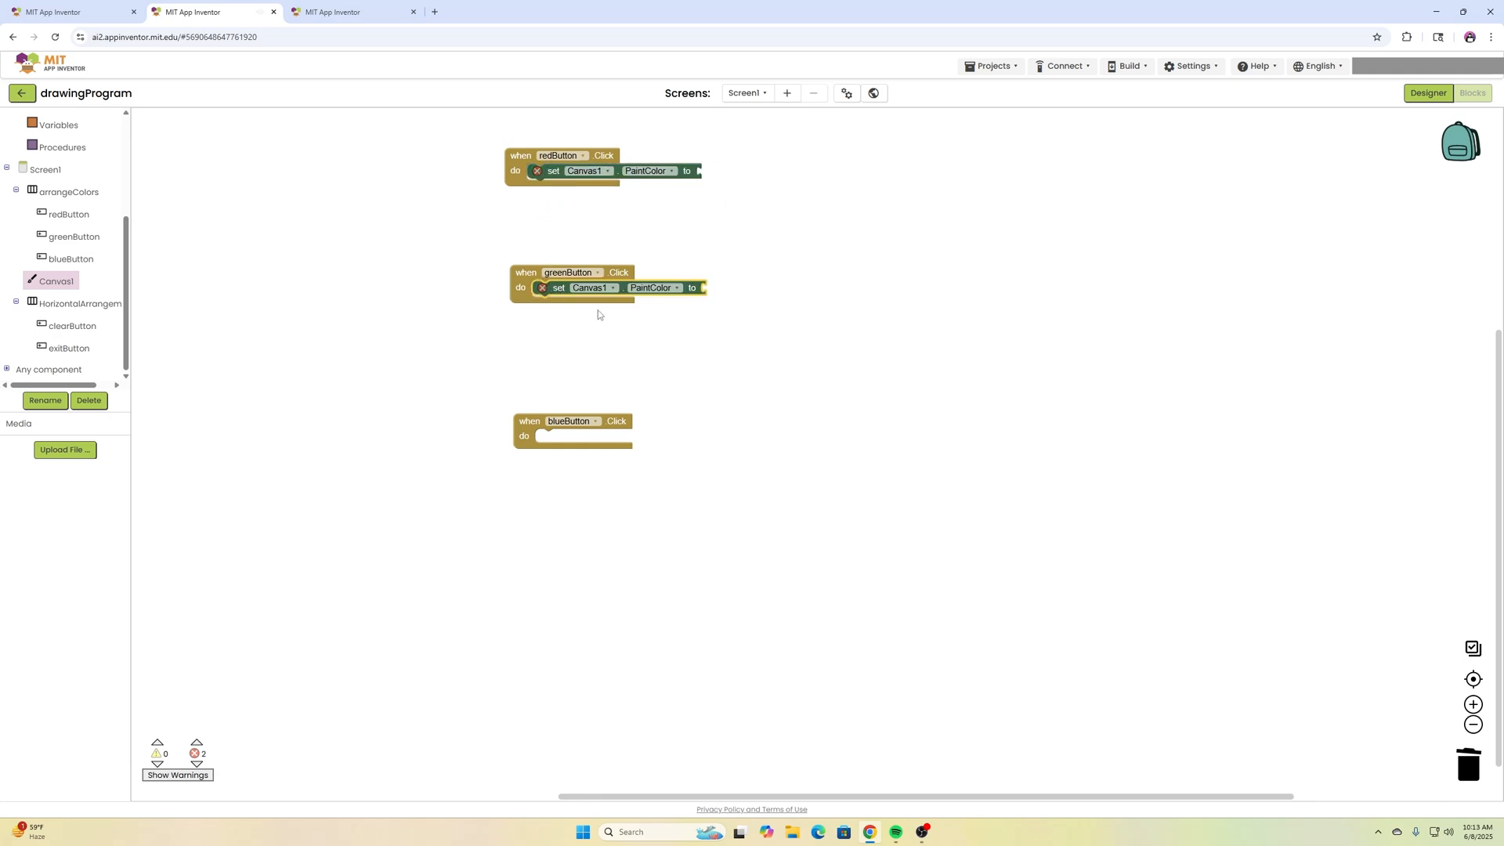
key(ctrl+v)
drag(567, 208, 558, 438)
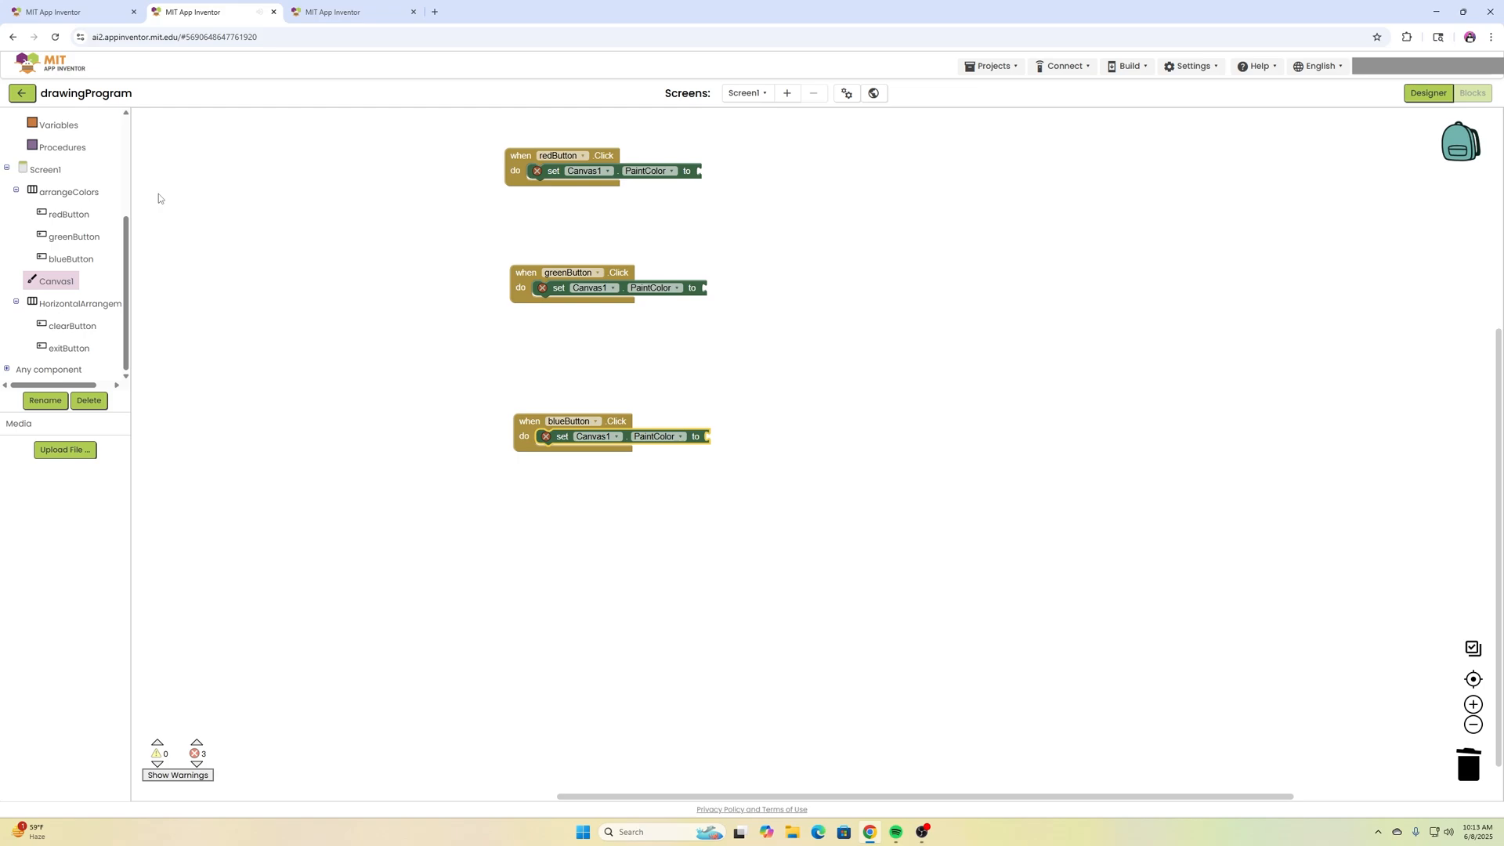
scroll(52, 180, up, 3)
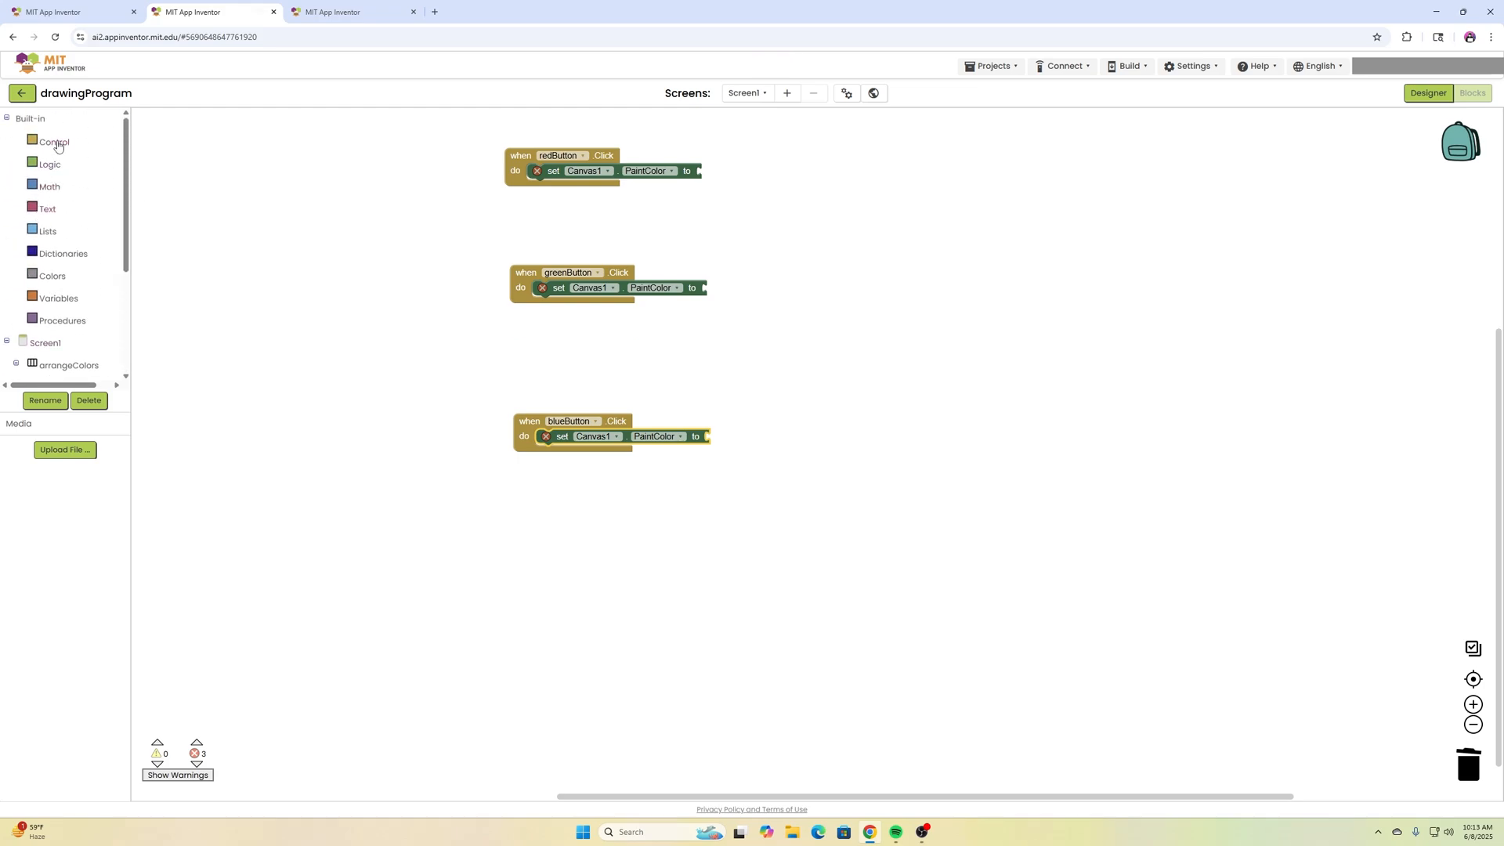
Fill redButton's PaintColor with red and greenButton's with green.
click(52, 276)
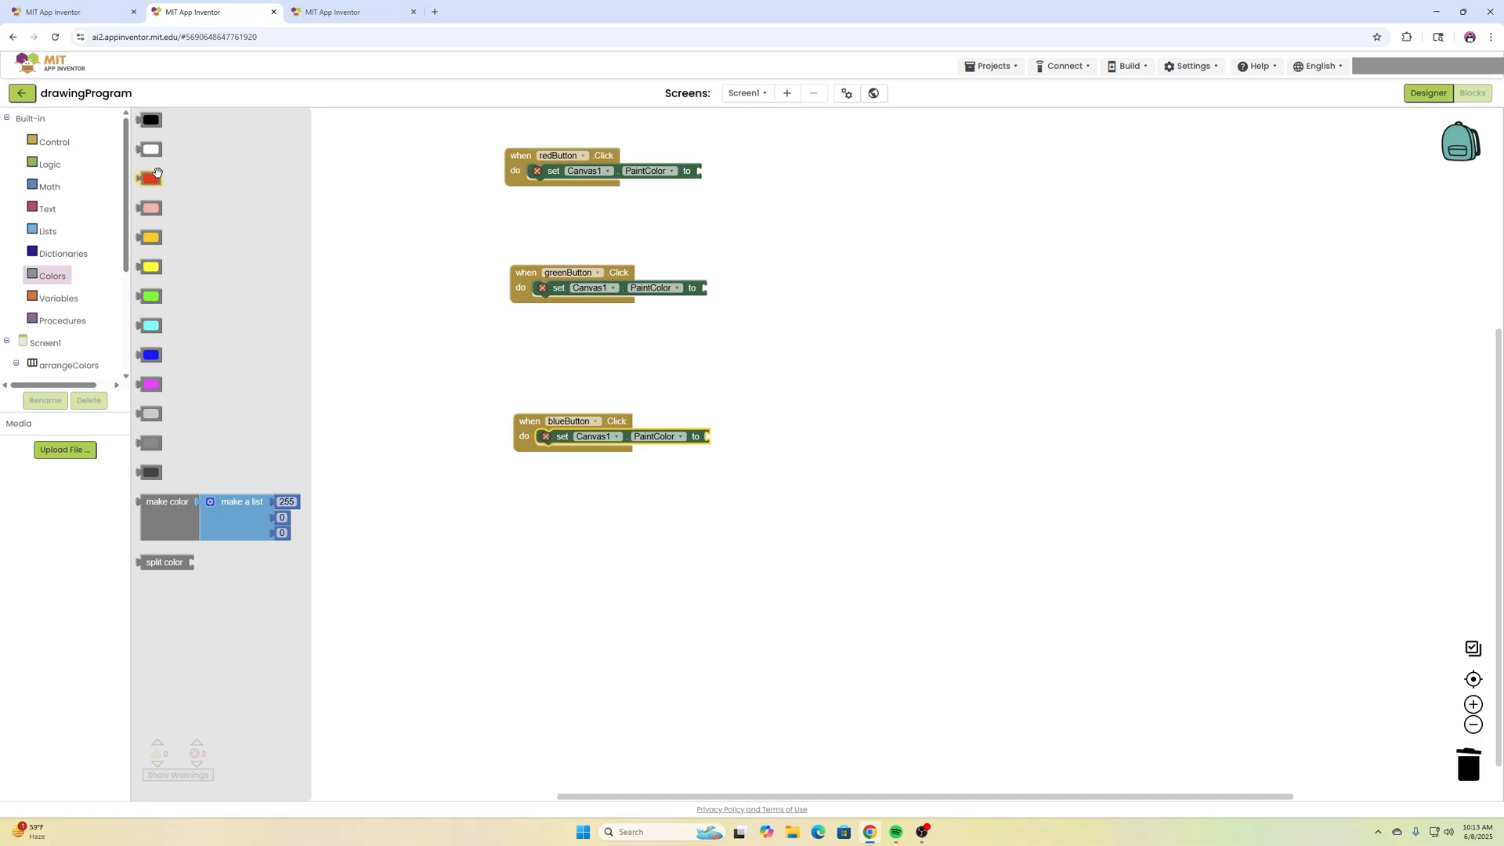
drag(152, 178, 719, 174)
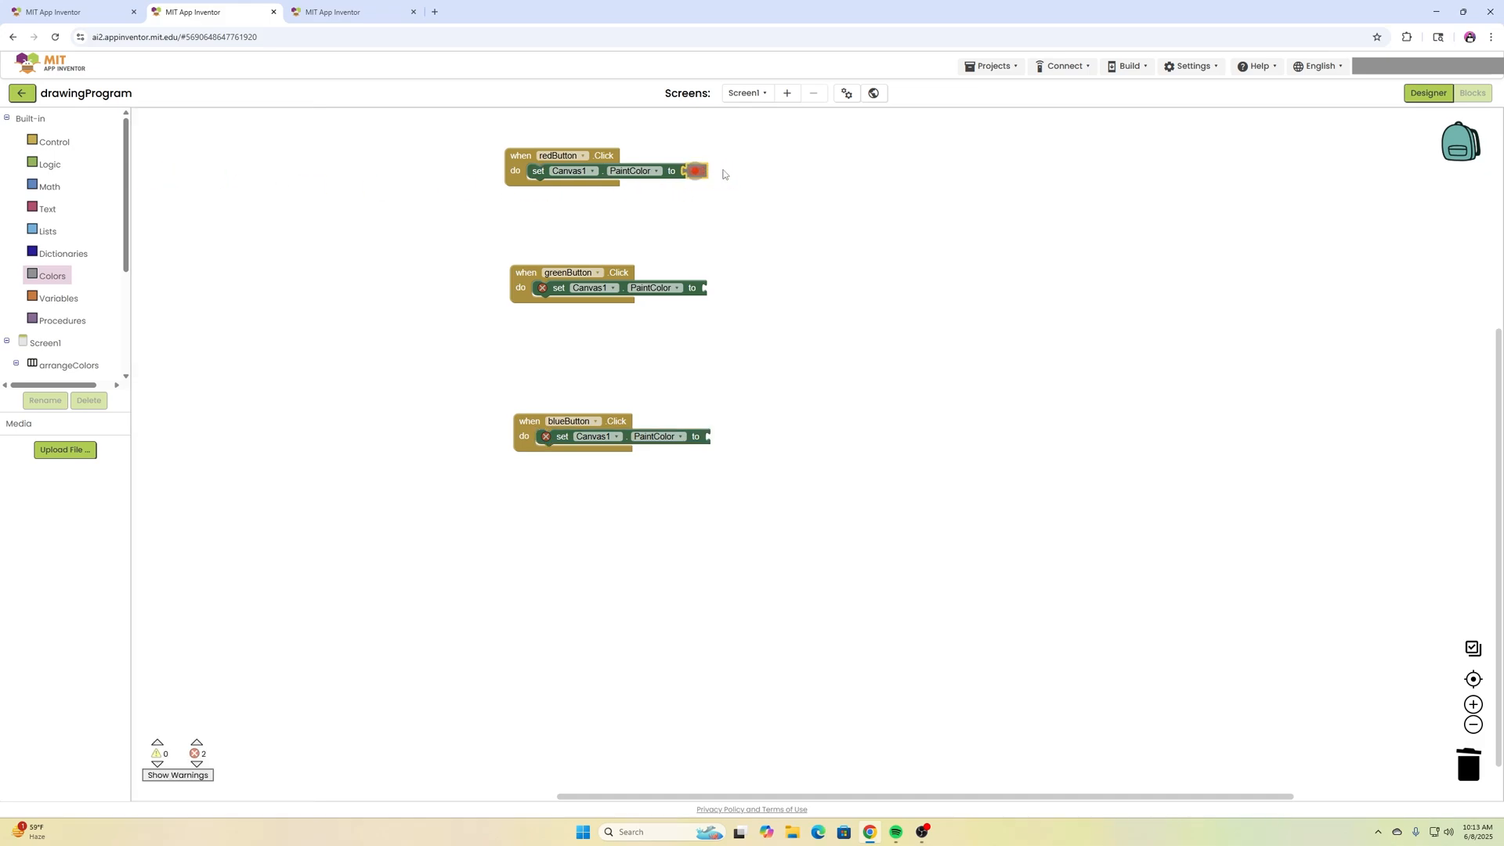
click(51, 275)
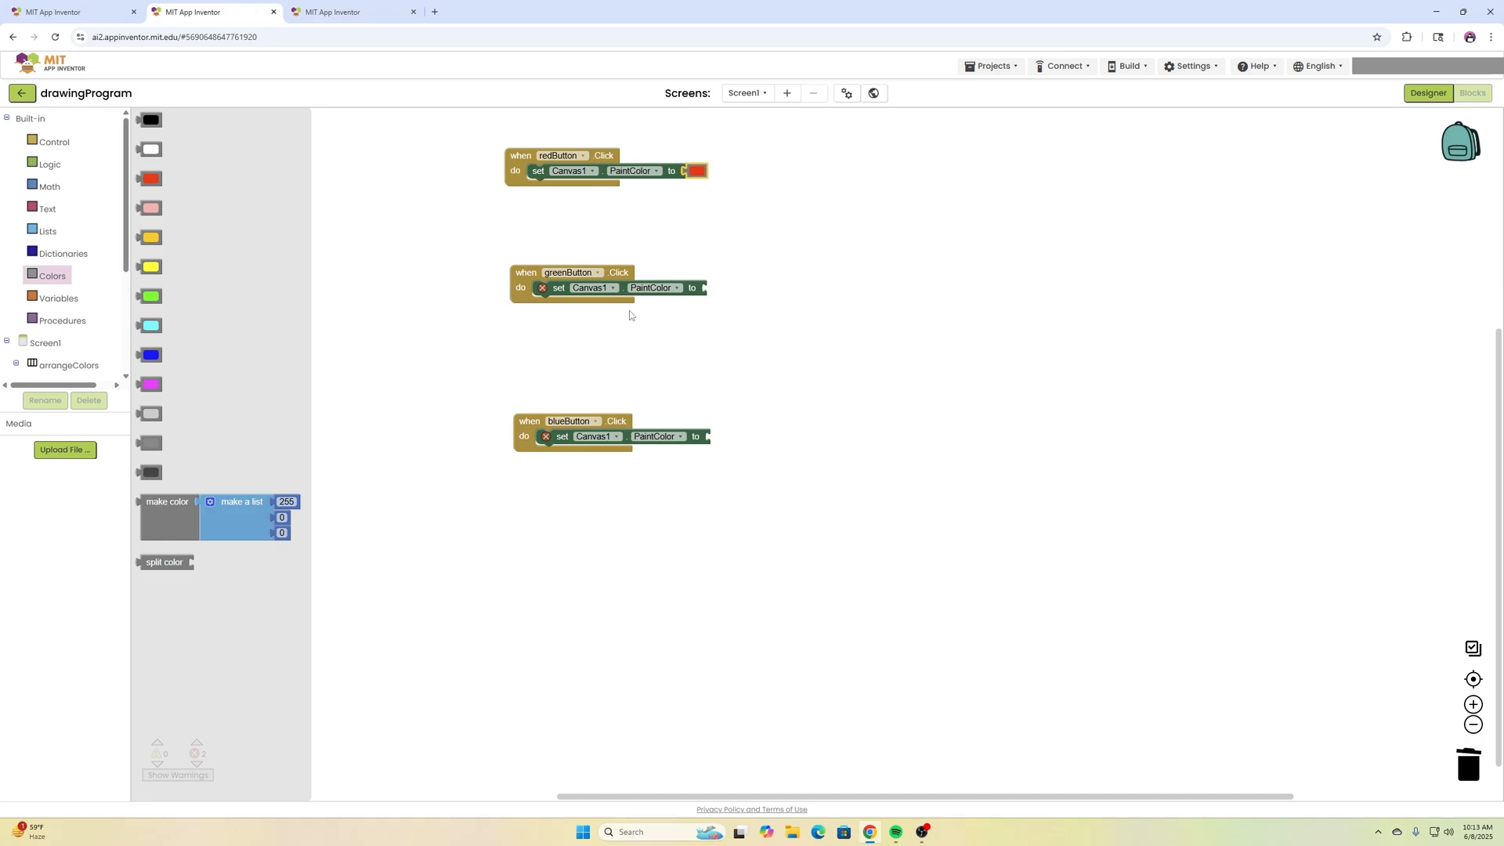
click(151, 294)
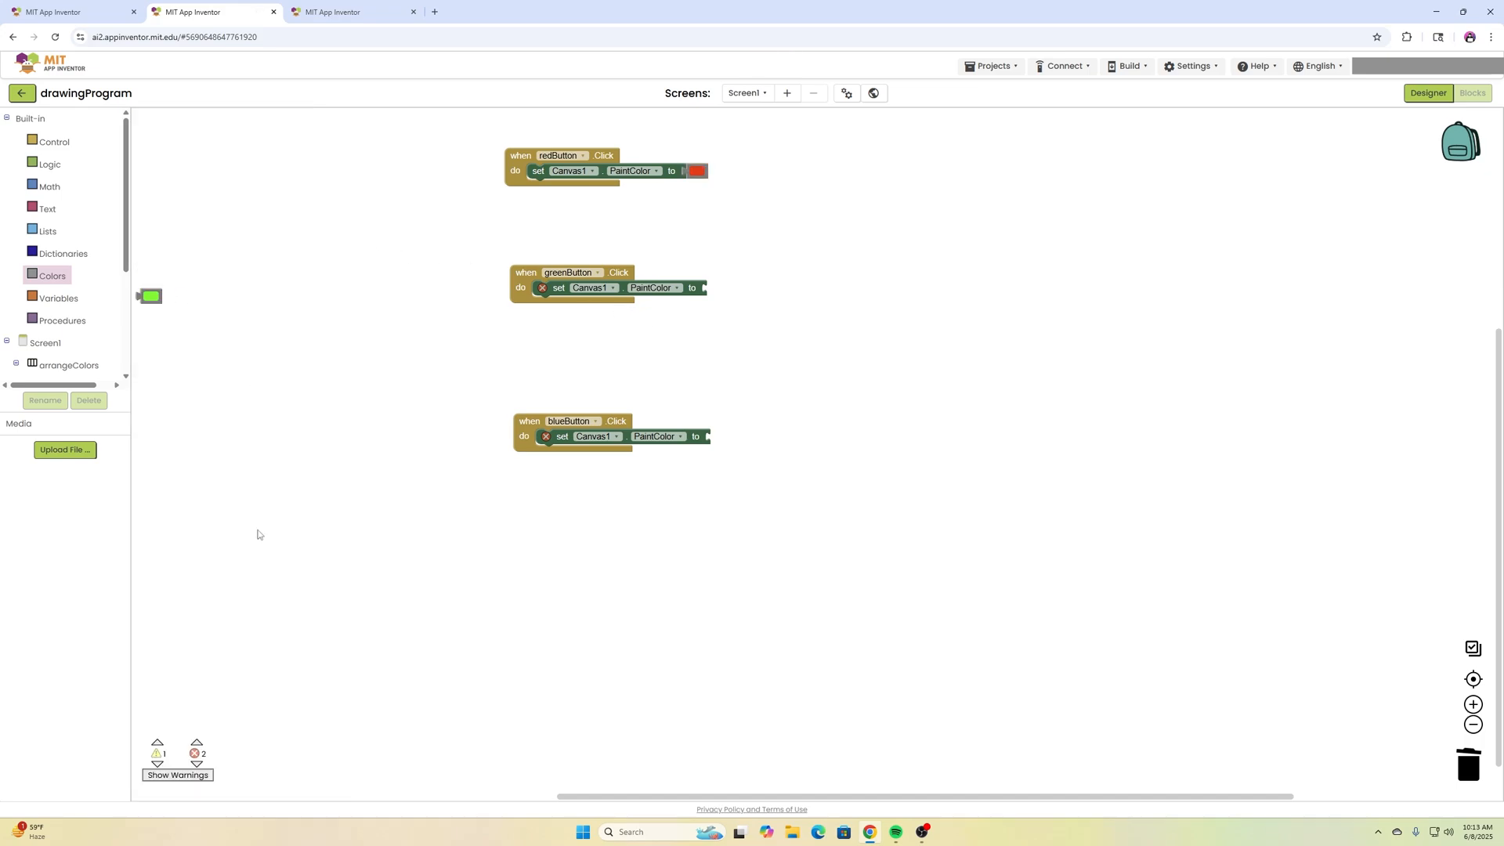
drag(152, 296, 765, 346)
click(773, 348)
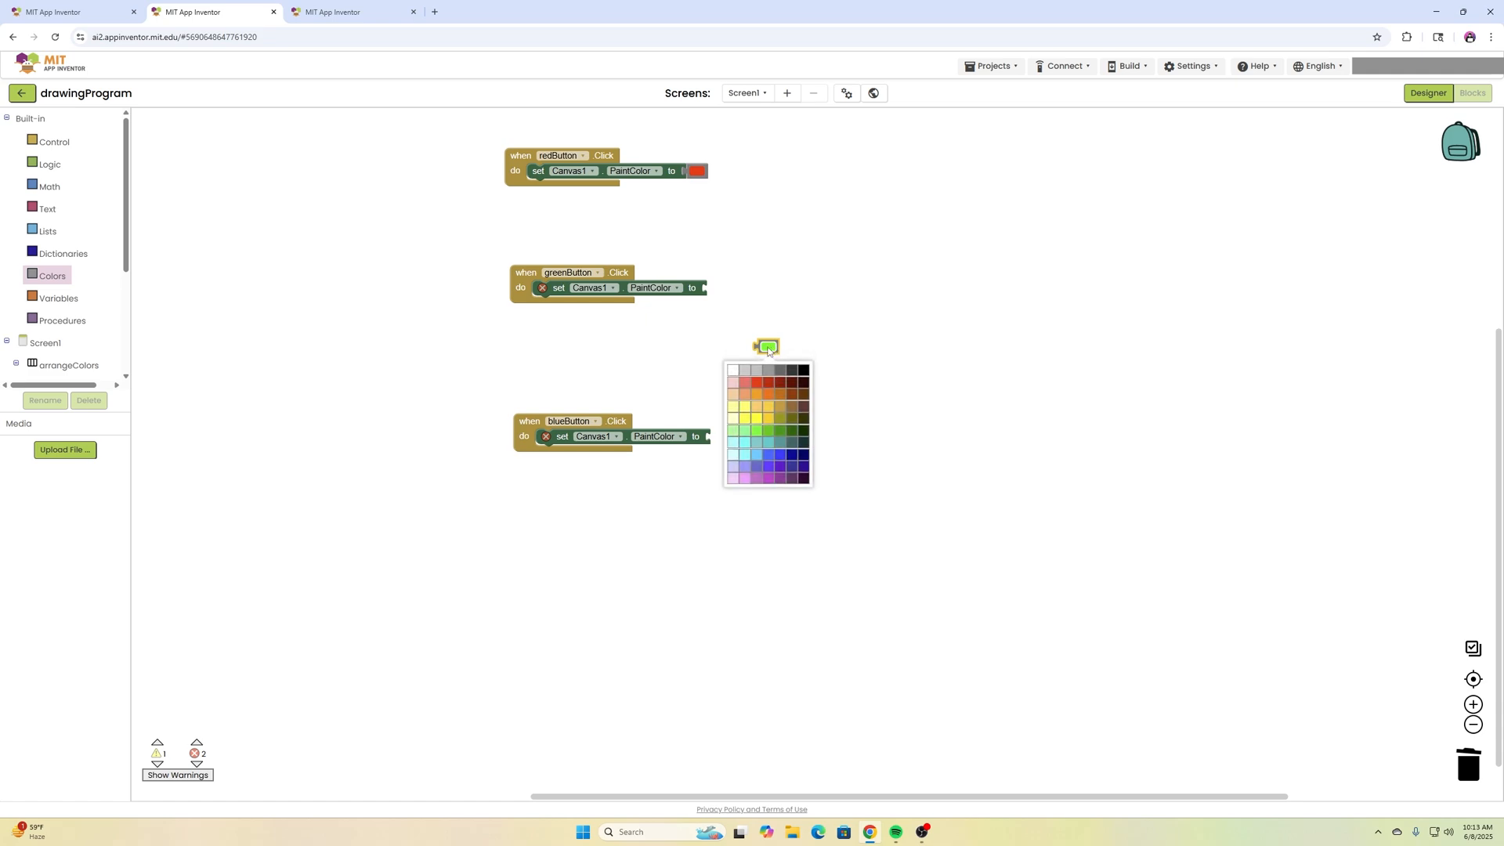
click(876, 318)
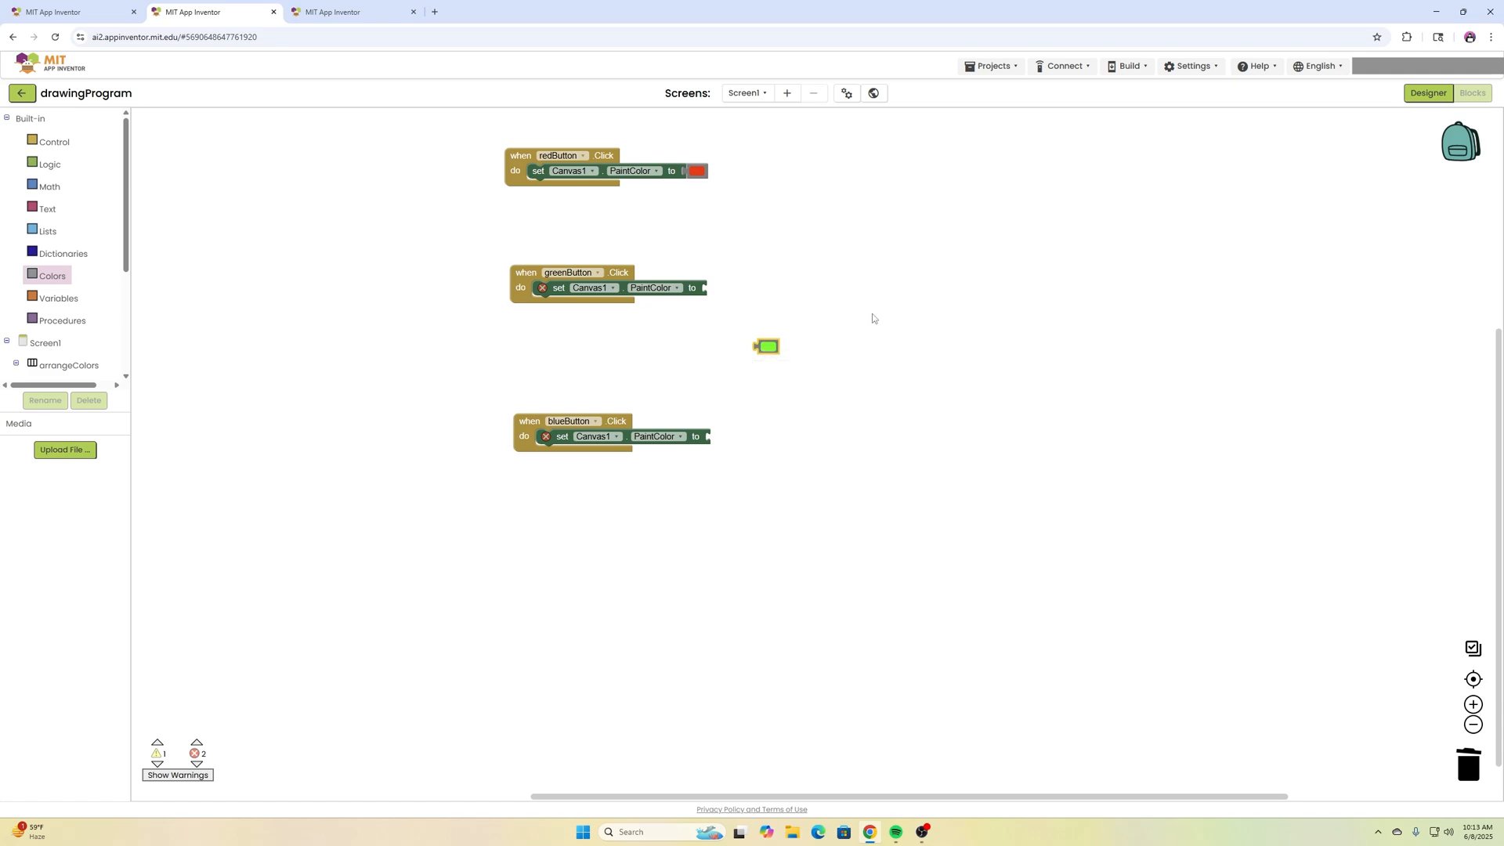
drag(767, 345, 711, 290)
Fill blueButton's PaintColor with blue and stack its handler under the others.
click(52, 276)
mouse_move(151, 356)
mouse_down()
mouse_move(466, 361)
mouse_move(707, 437)
mouse_up()
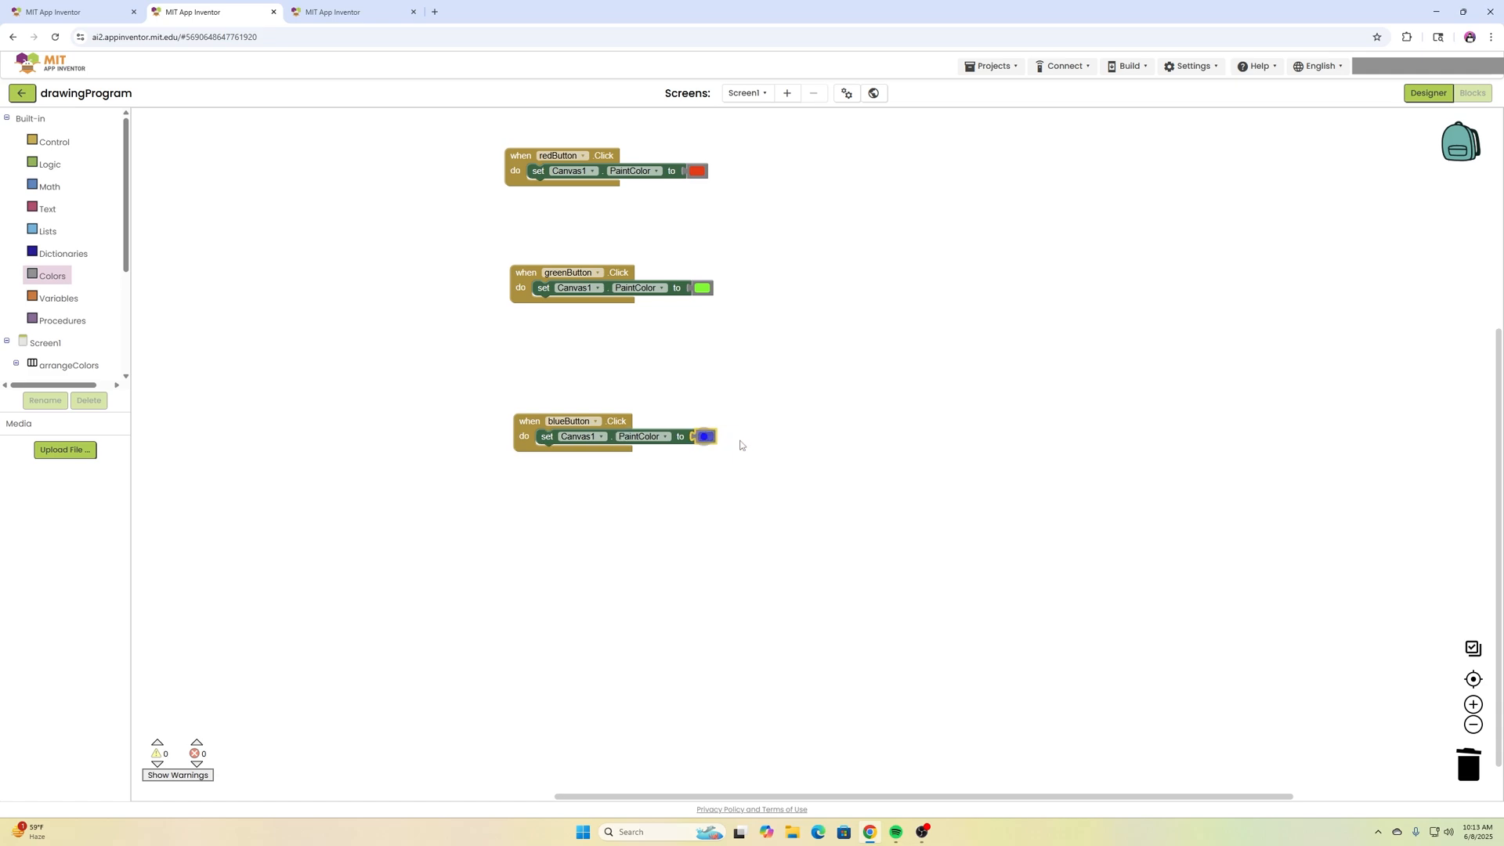
drag(517, 276, 508, 224)
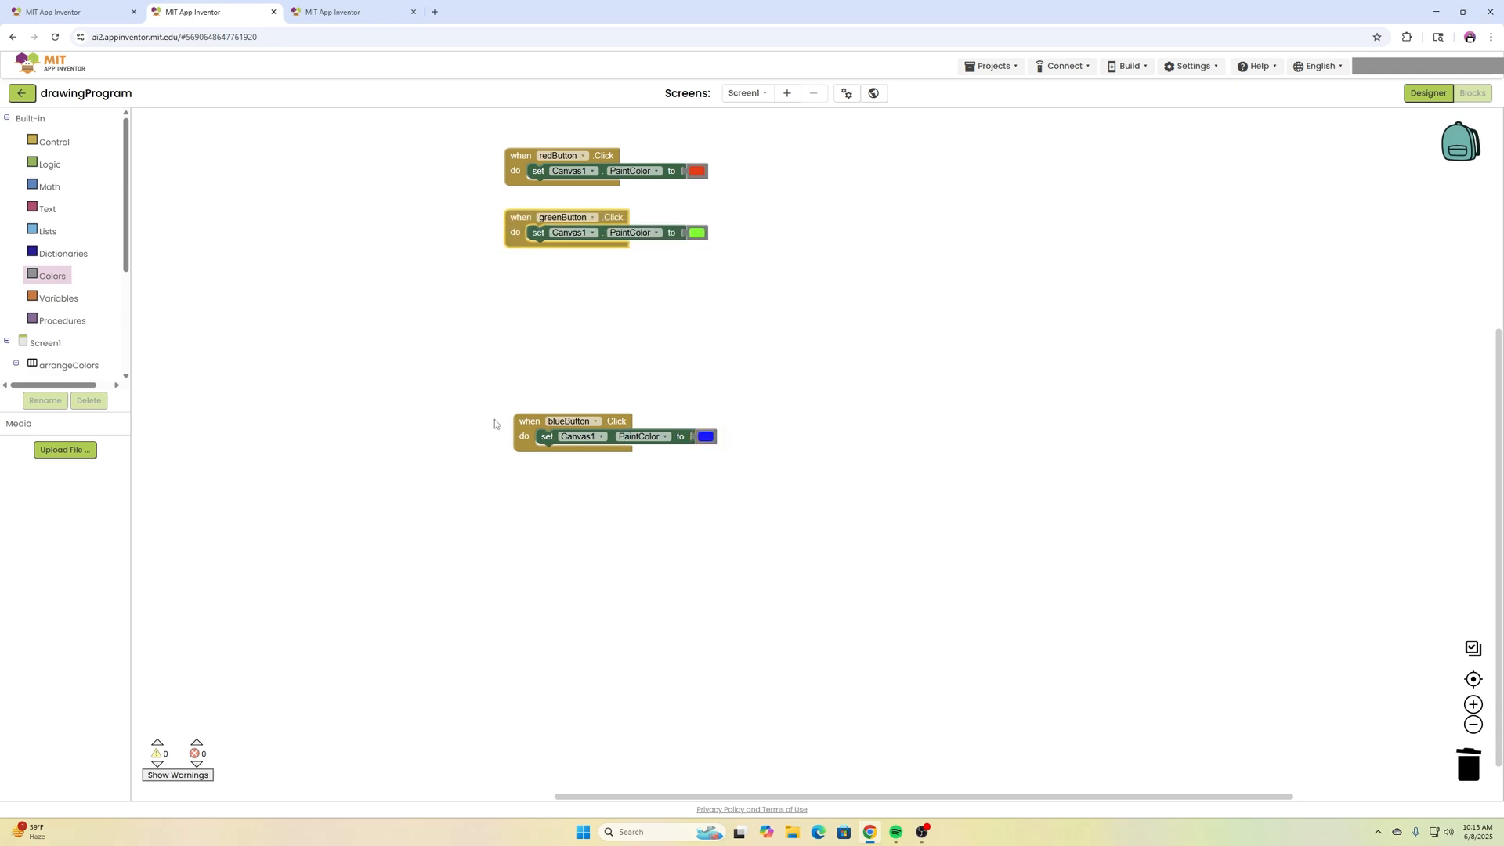
drag(518, 443, 501, 304)
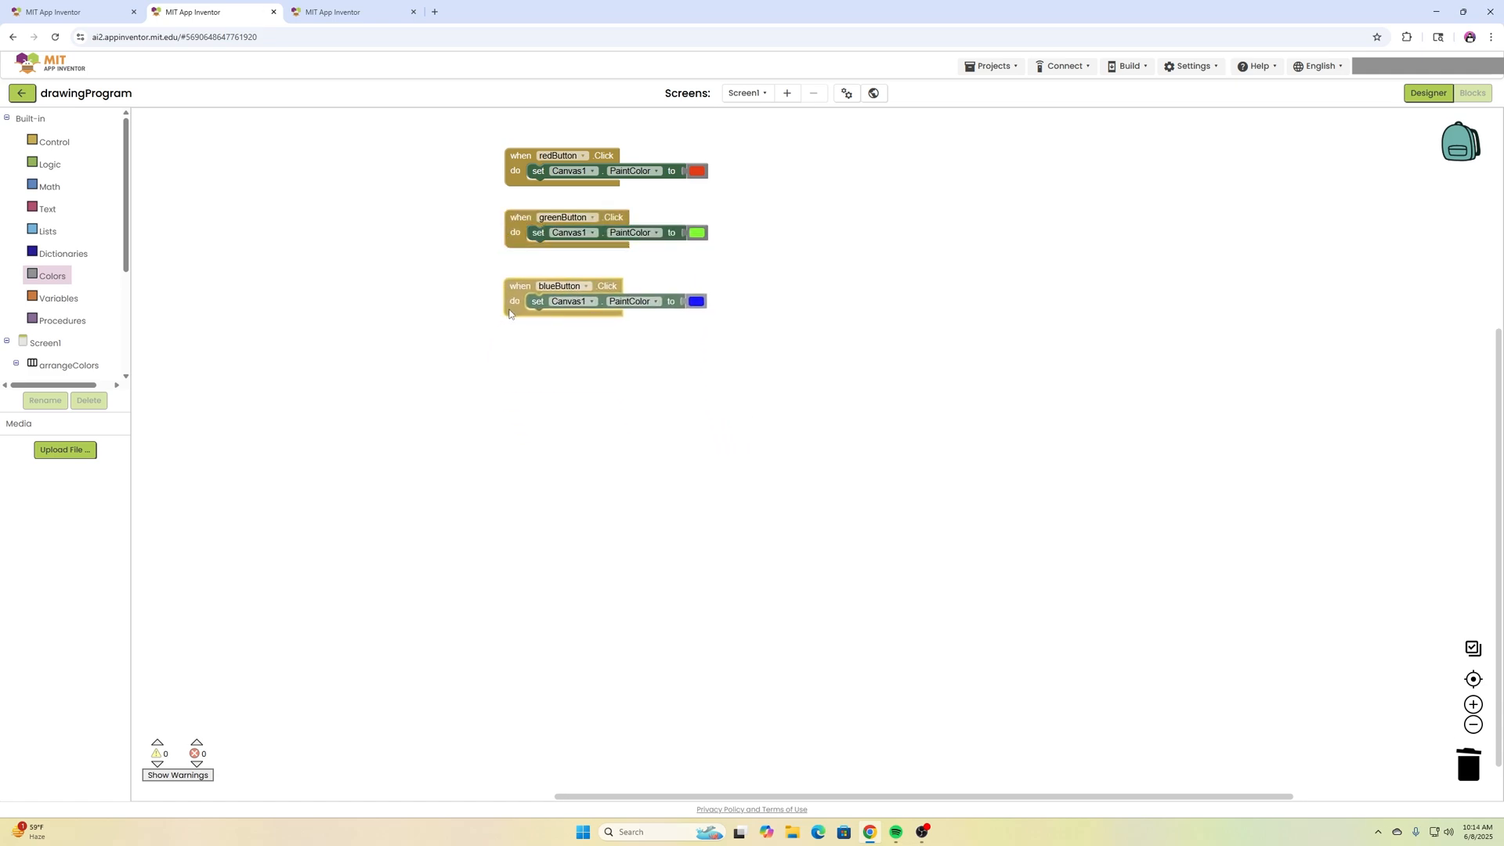
mouse_move(510, 294)
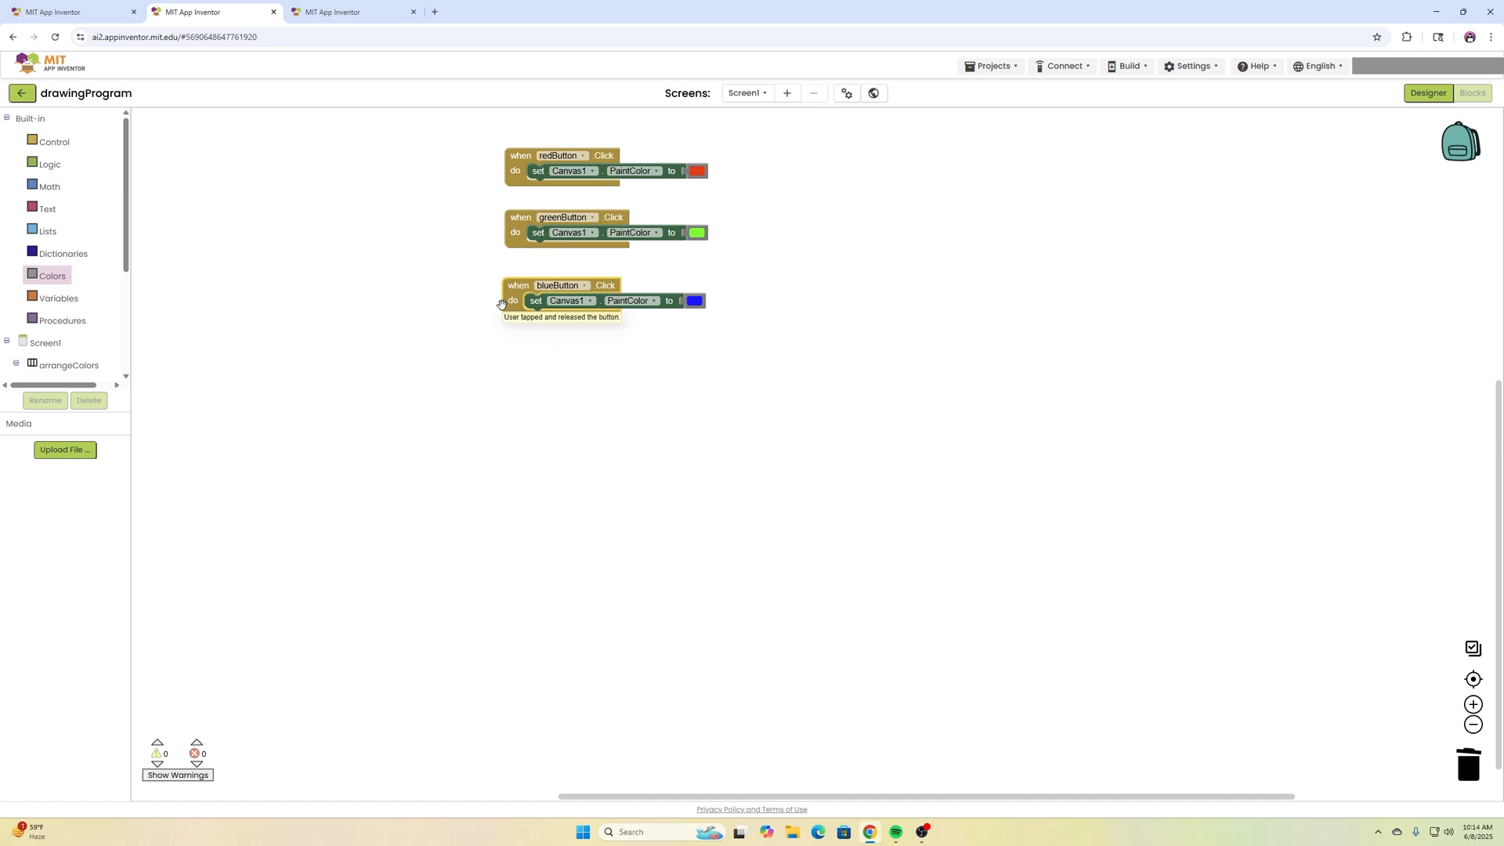
Add a Canvas1 Touched handler containing a call Canvas1.DrawCircle.
click(545, 409)
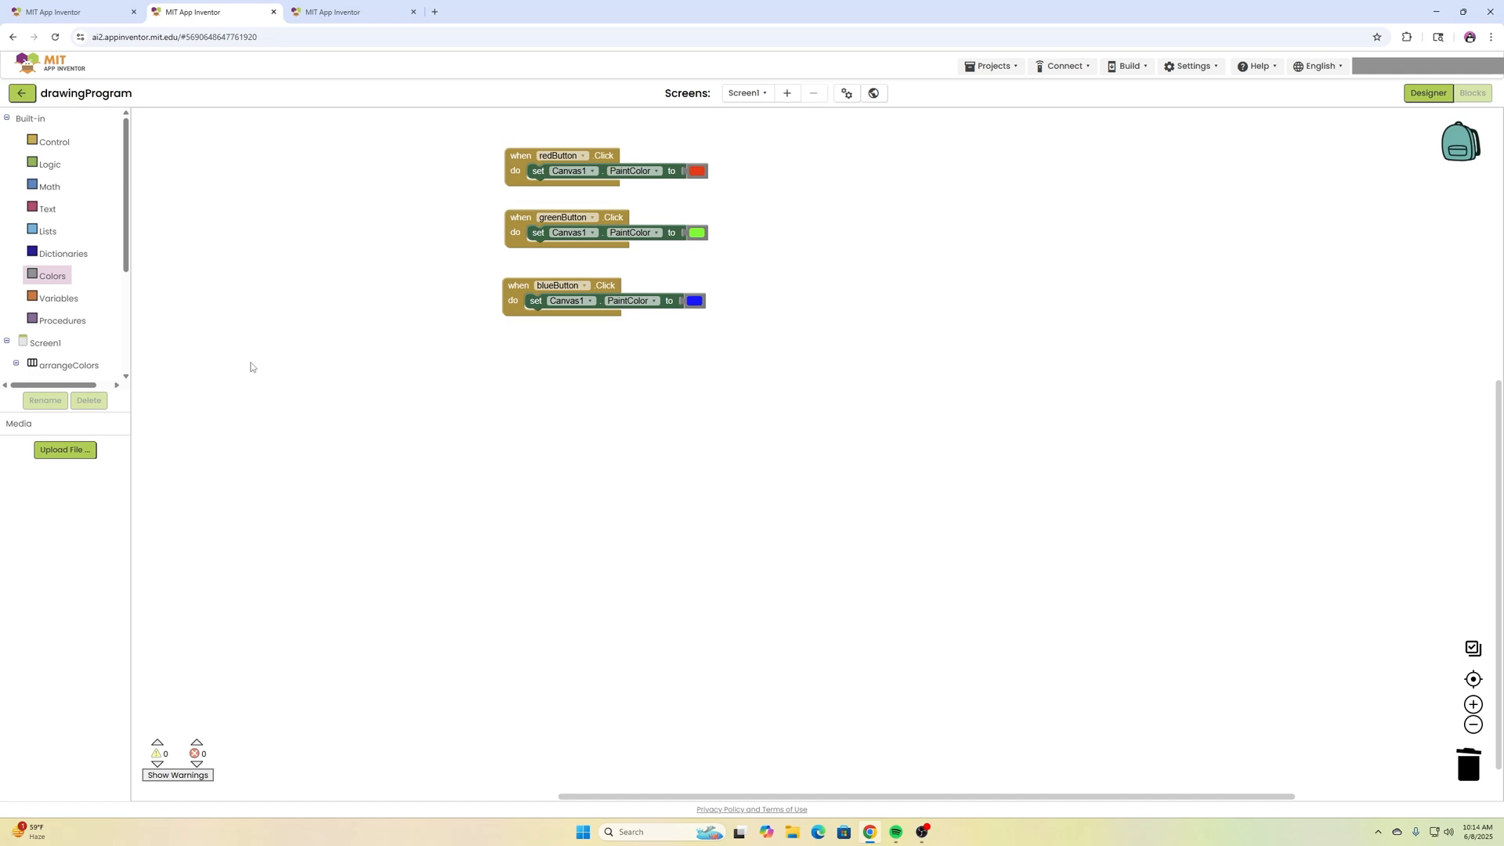
scroll(53, 259, down, 2)
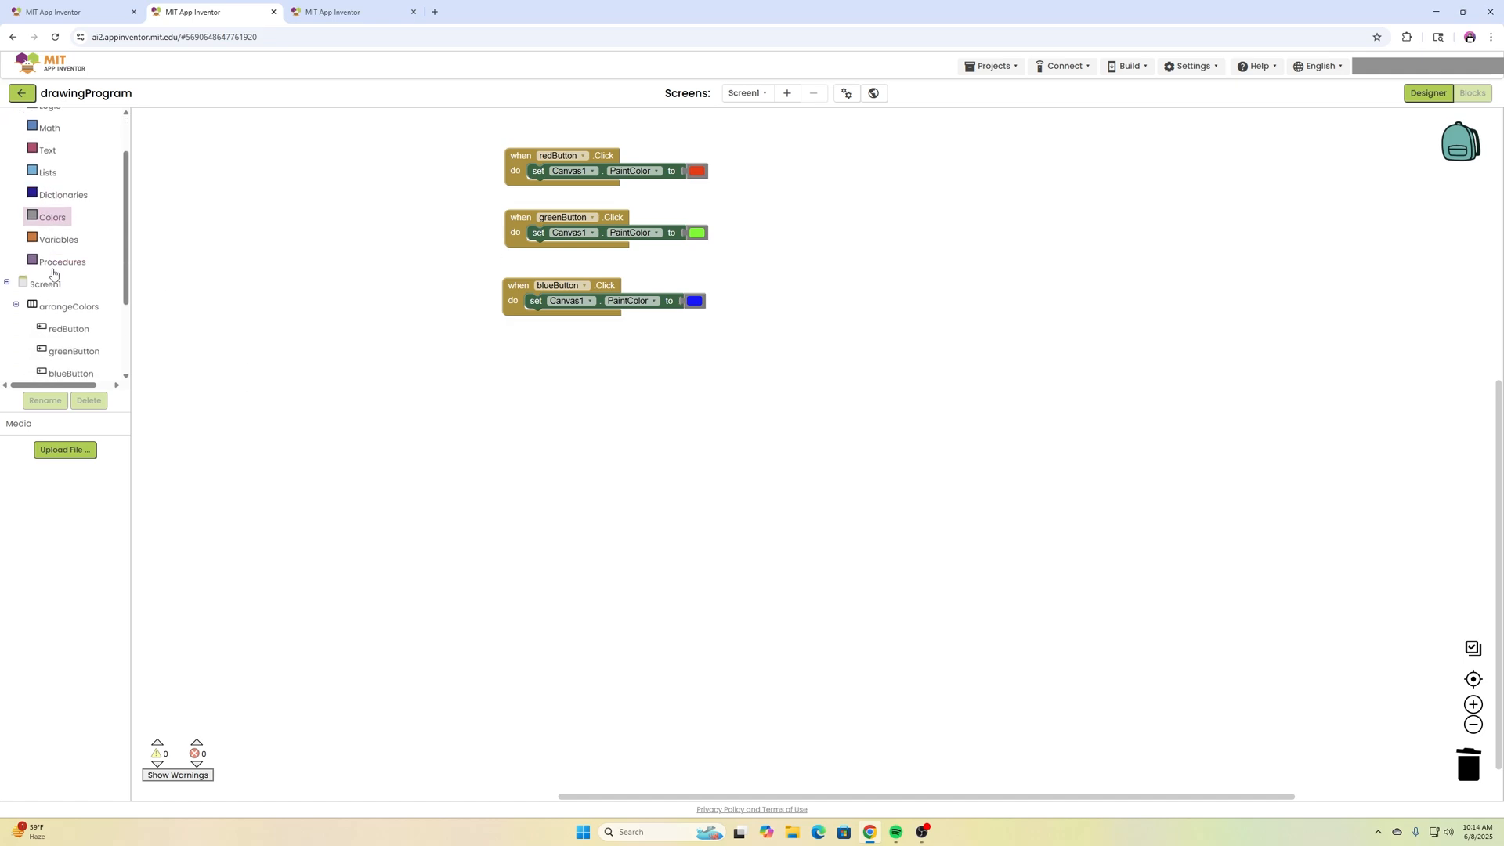
scroll(59, 272, down, 2)
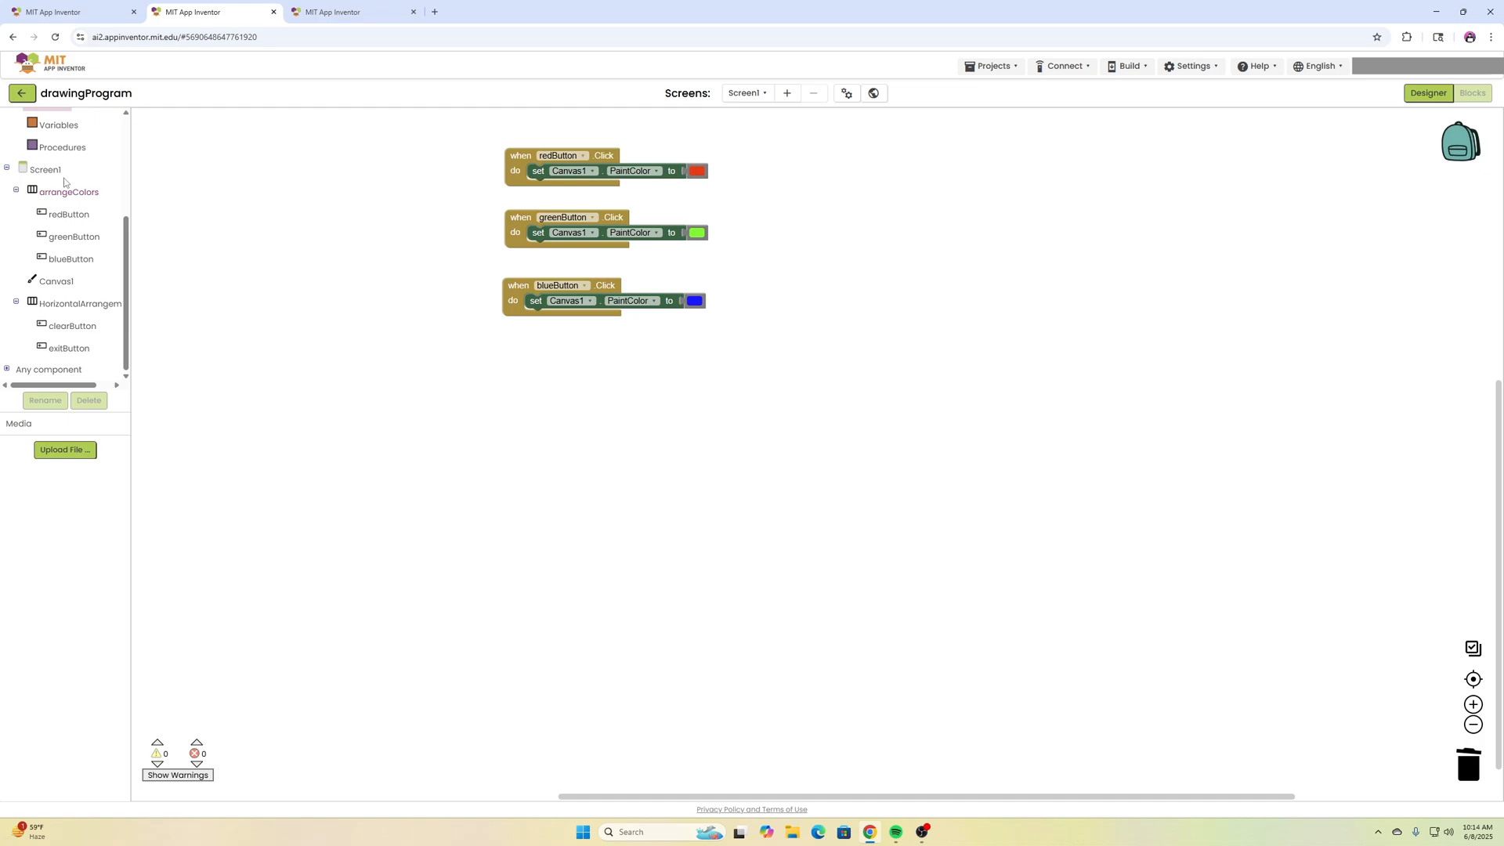
click(55, 282)
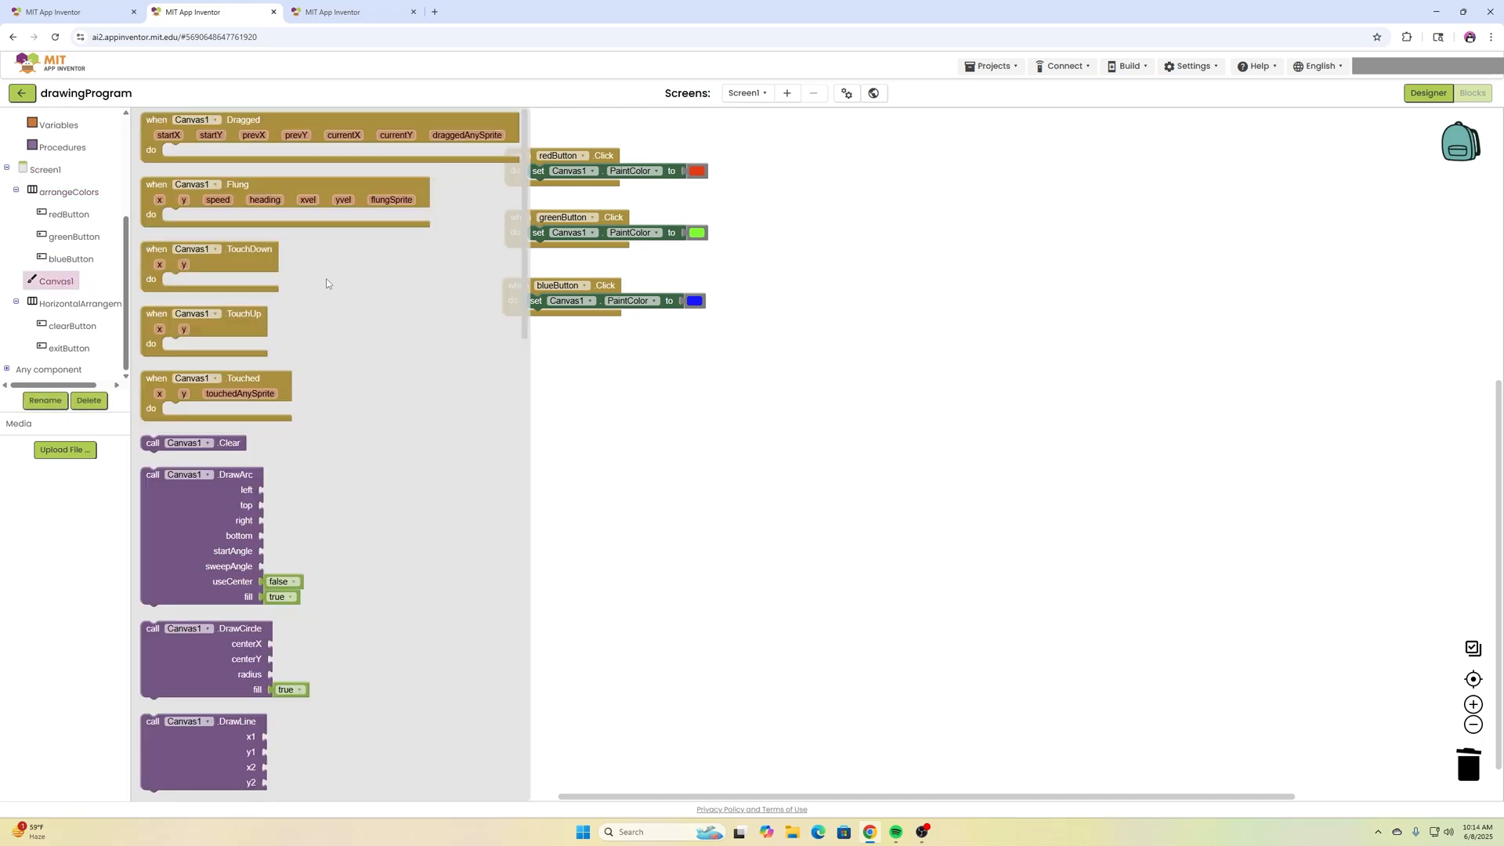
click(264, 287)
drag(154, 399, 556, 388)
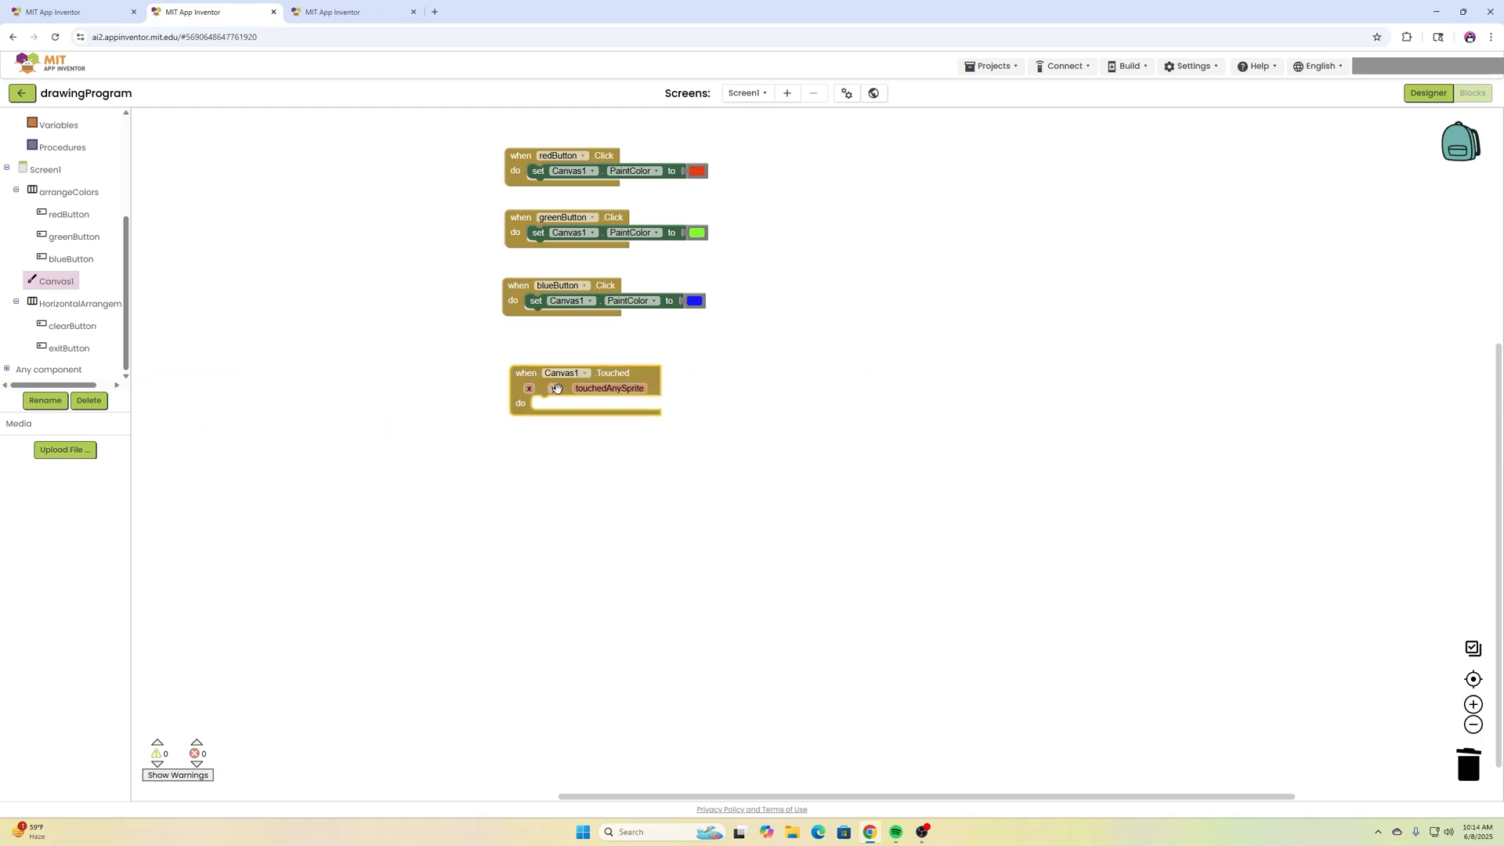
mouse_move(553, 388)
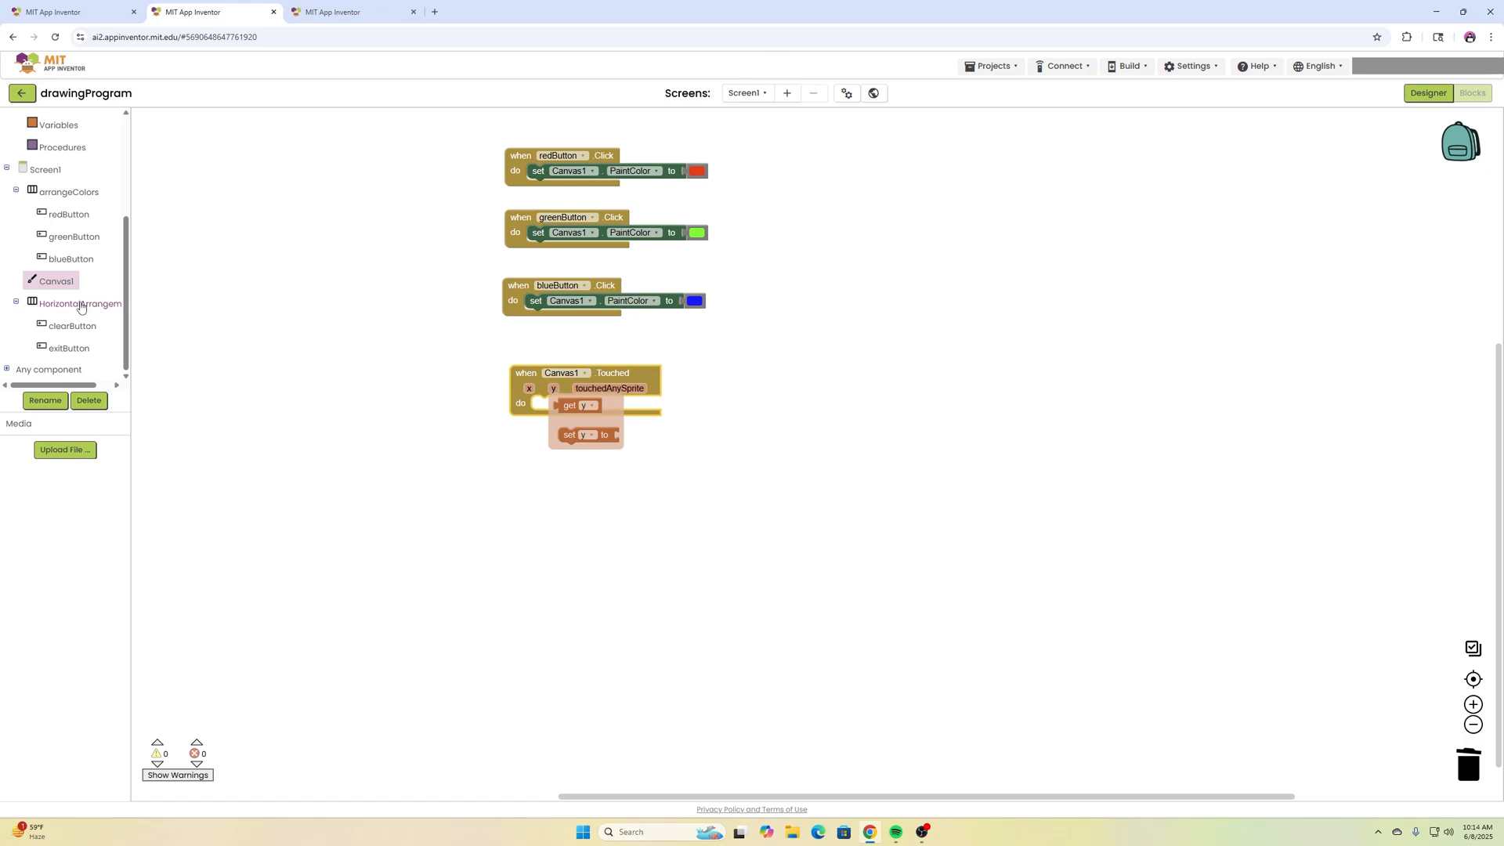
click(55, 280)
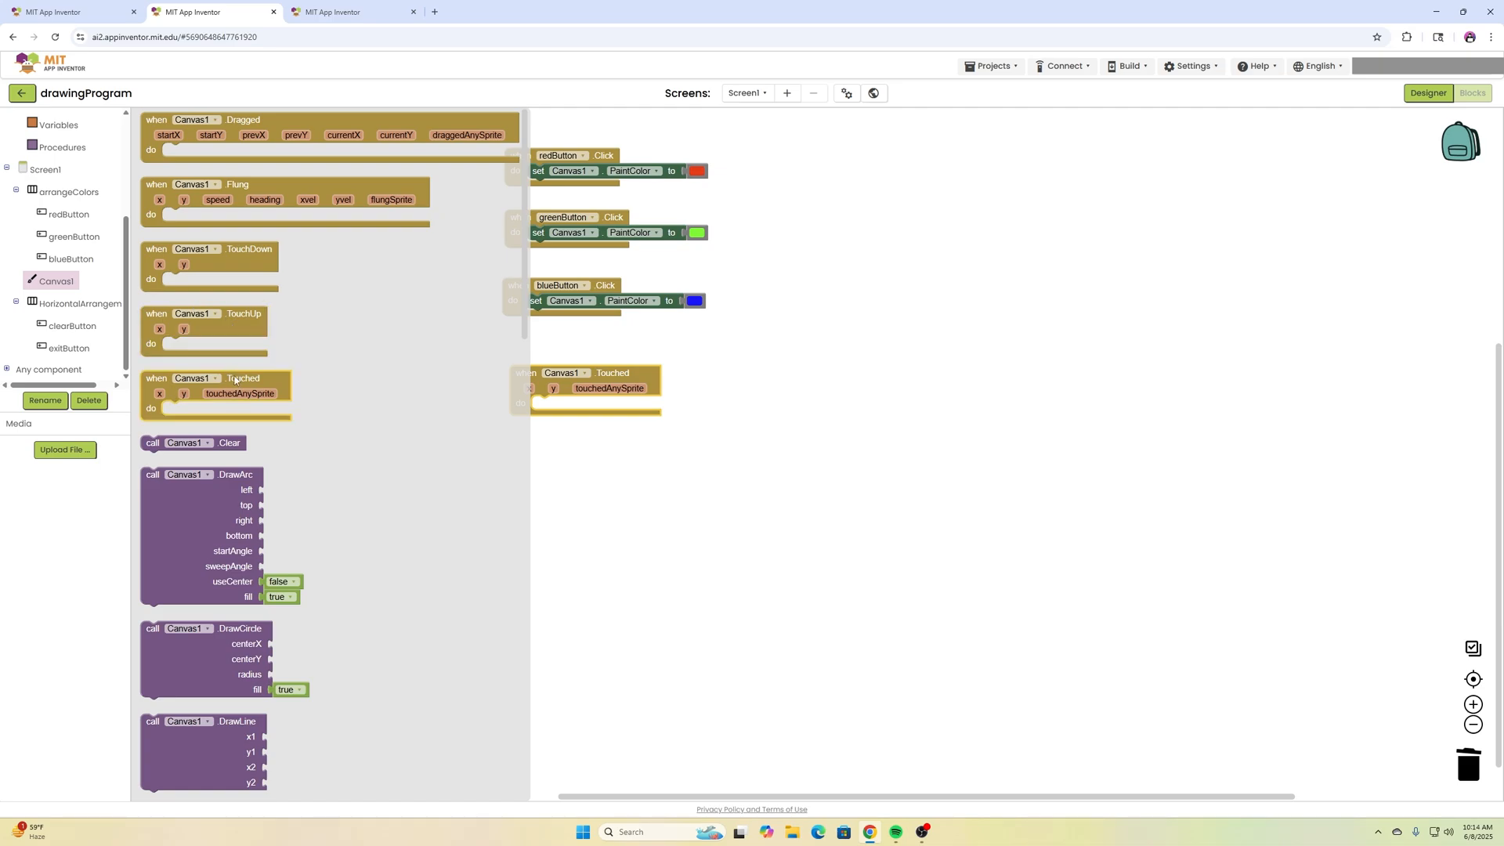
scroll(237, 379, down, 1)
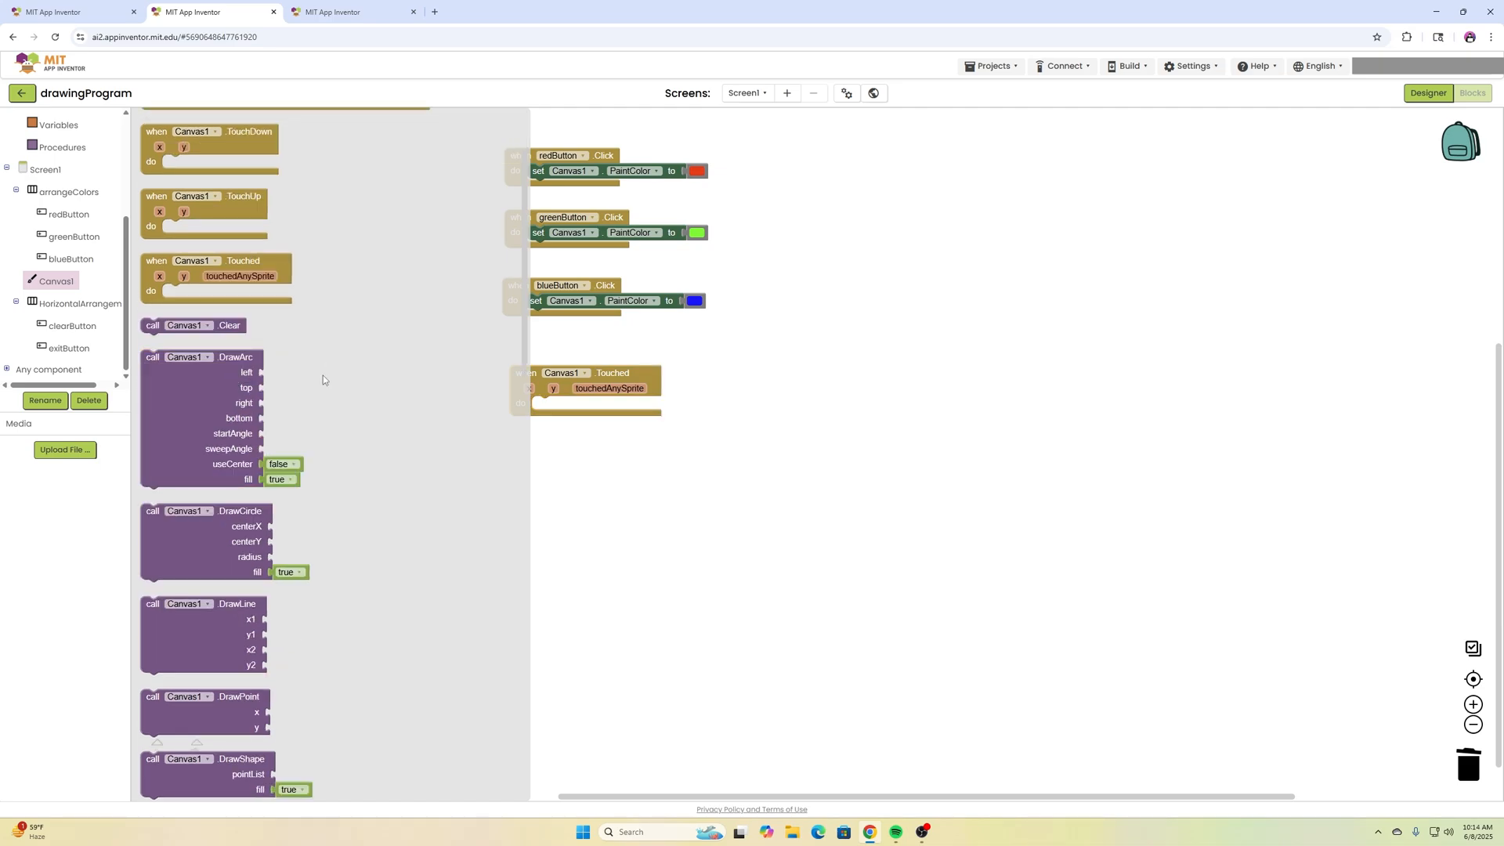
scroll(249, 335, down, 1)
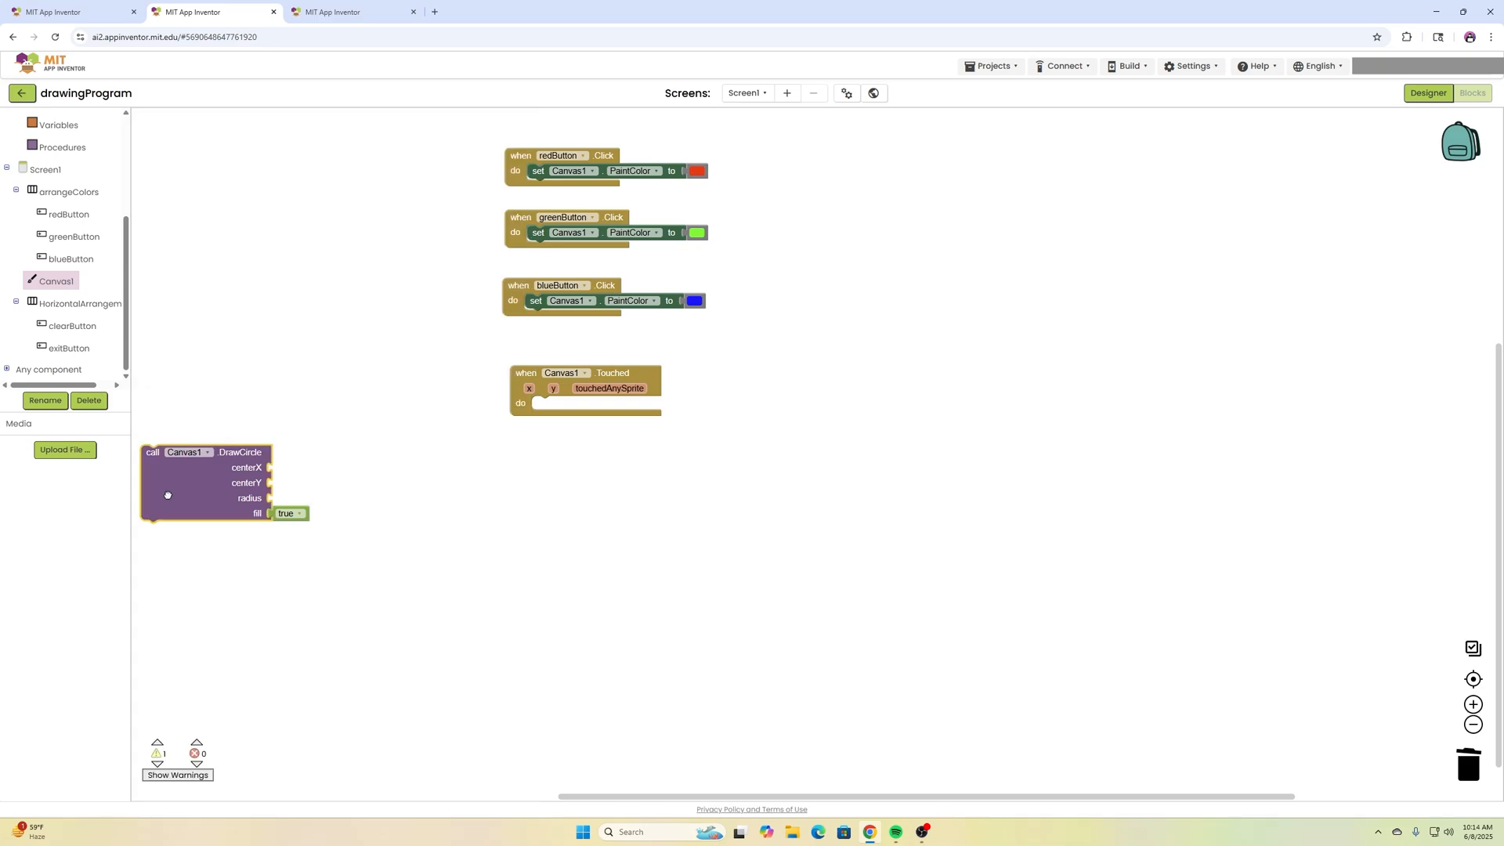
drag(187, 484, 554, 449)
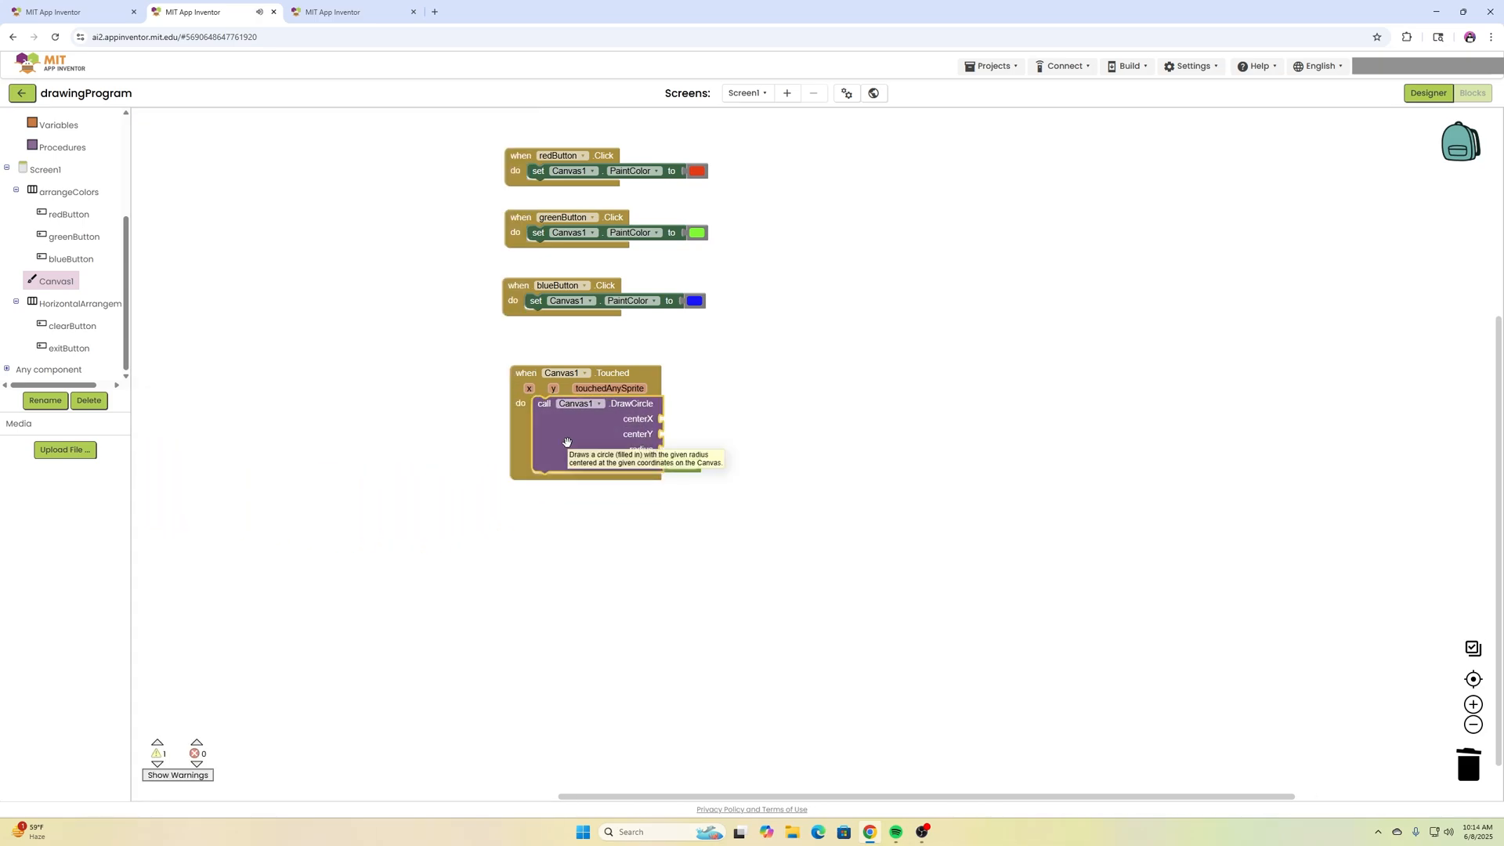
Feed DrawCircle's centerX and centerY from the touch x and y getters.
click(529, 389)
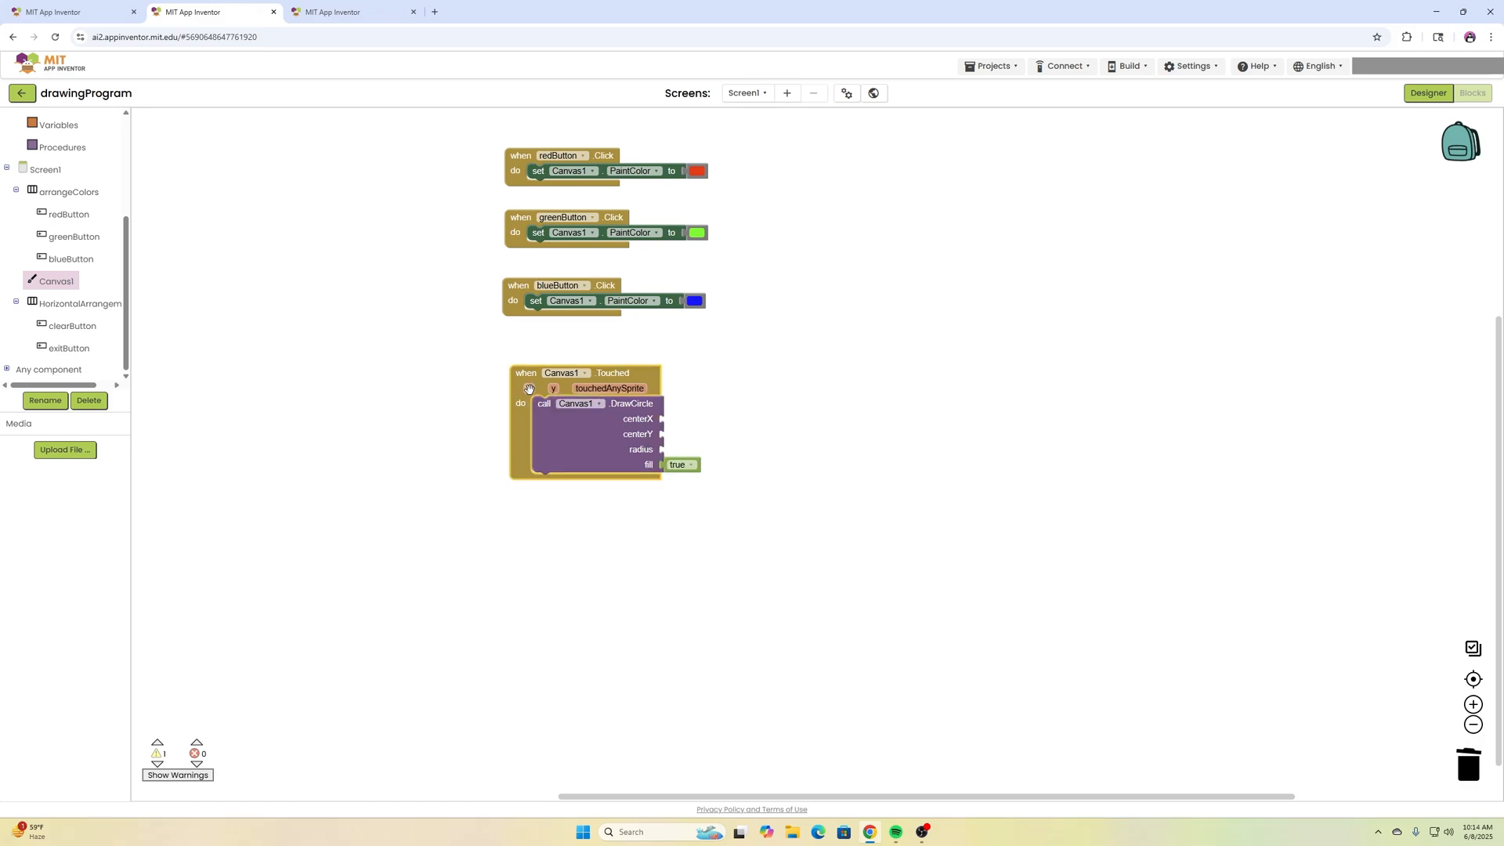
mouse_move(530, 389)
mouse_down()
mouse_move(544, 424)
mouse_move(618, 444)
mouse_up()
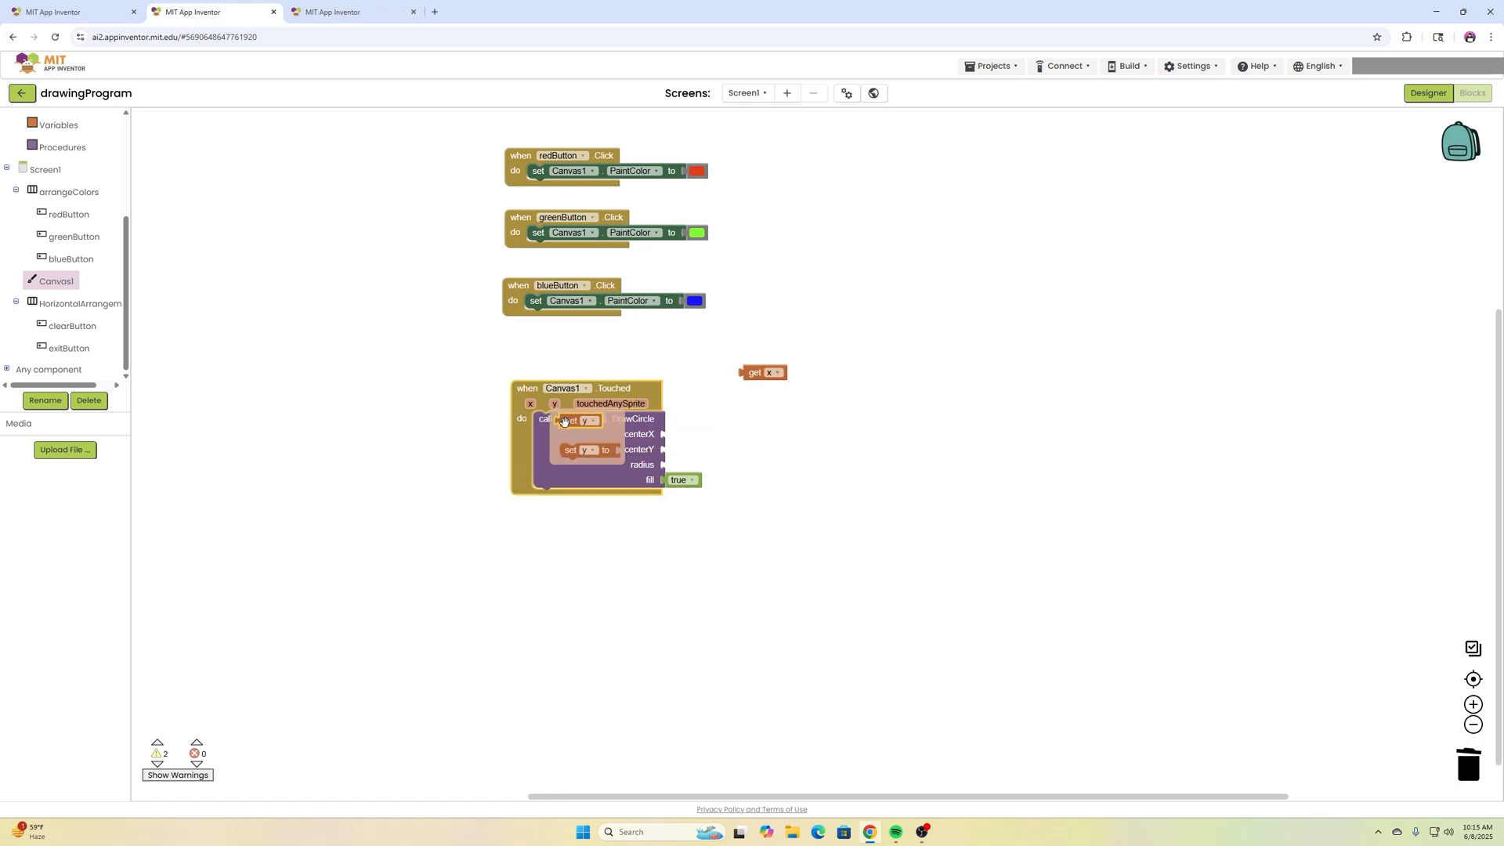
drag(561, 418, 576, 420)
drag(764, 371, 683, 434)
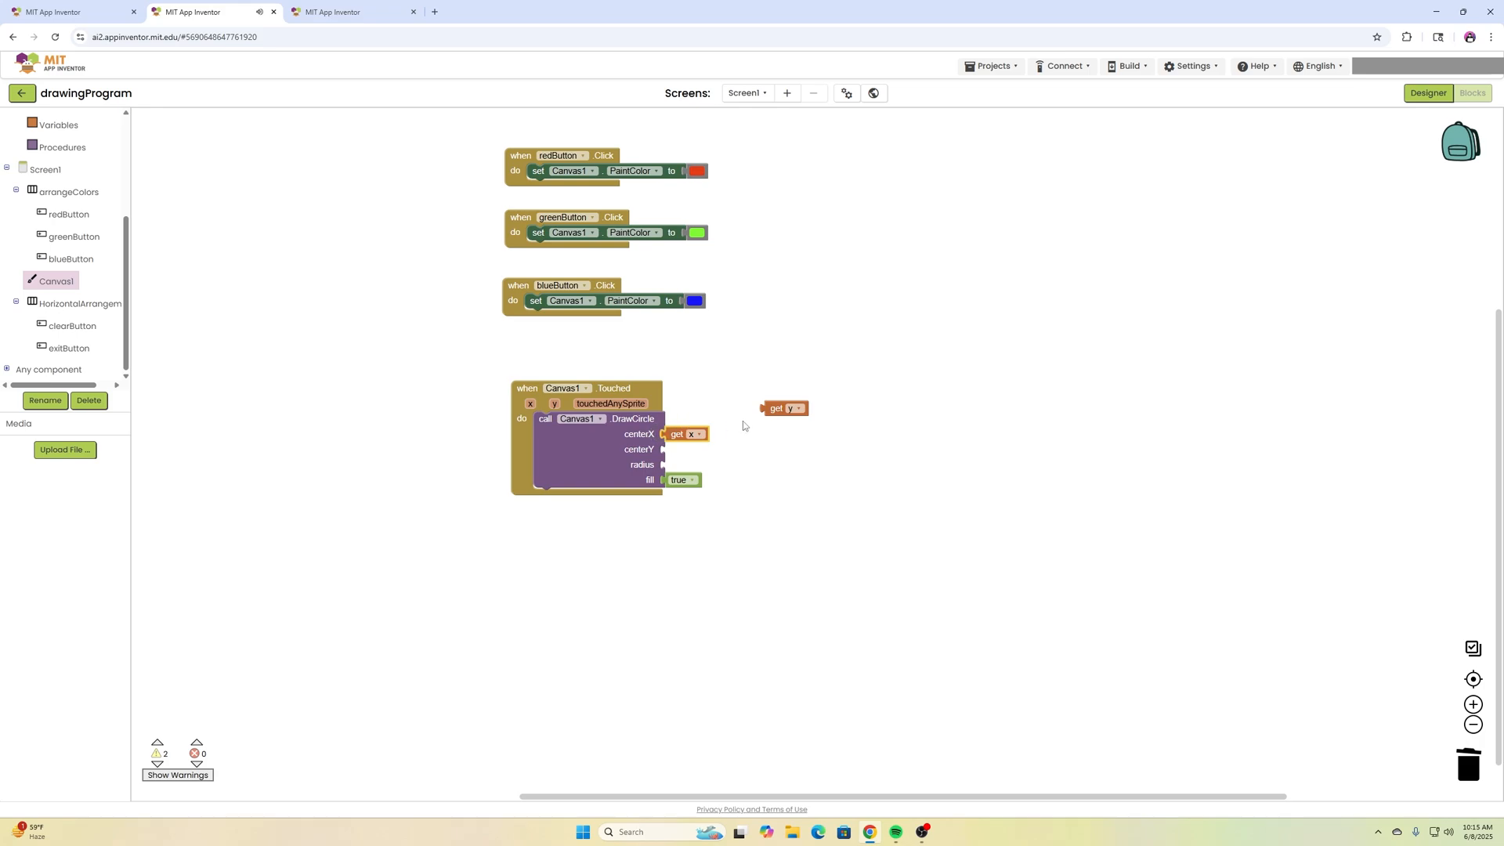
drag(765, 409, 678, 450)
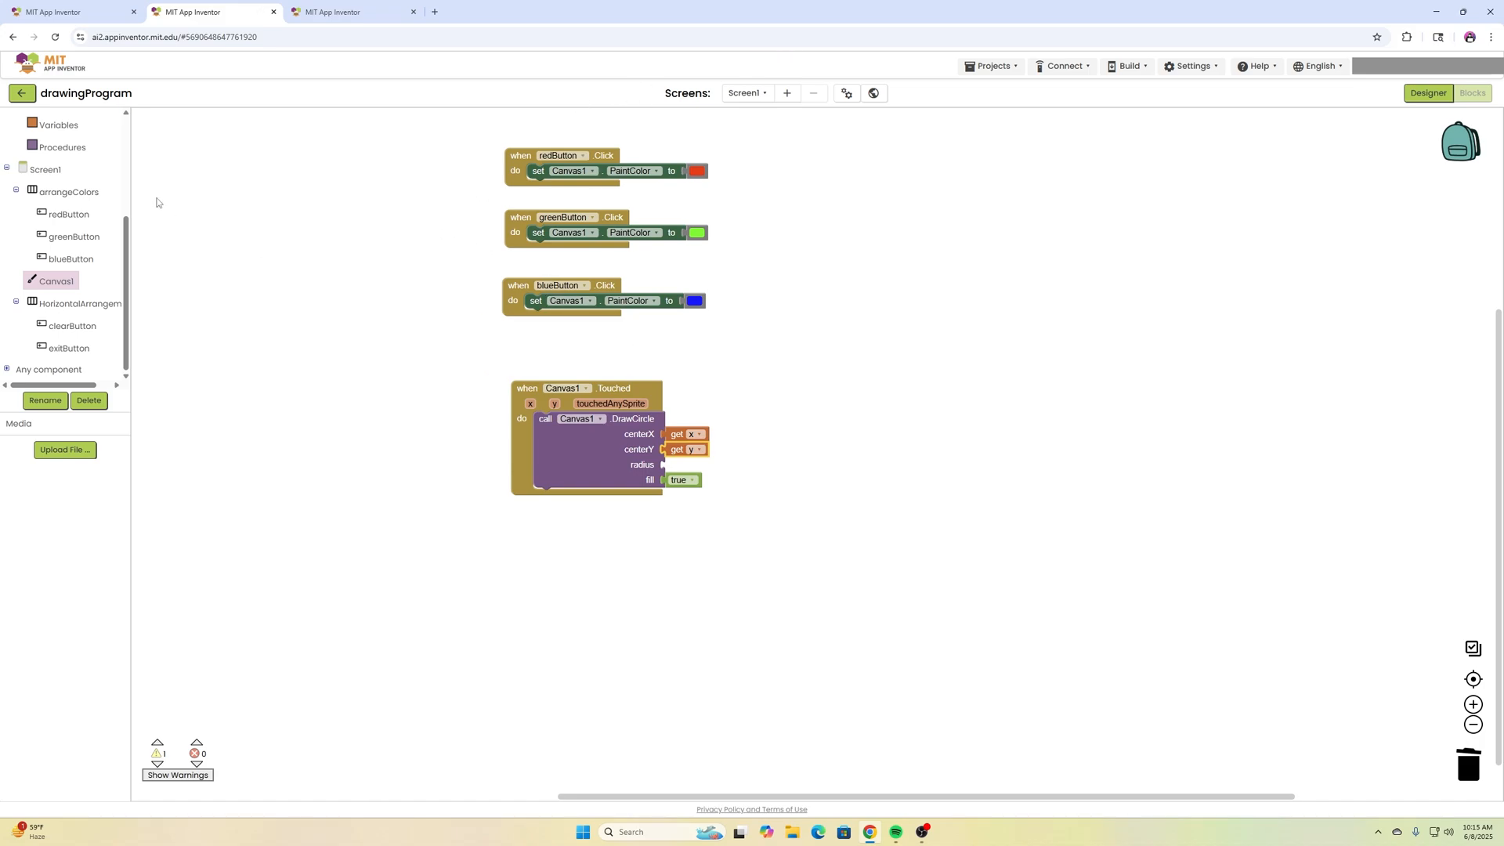
scroll(67, 219, up, 3)
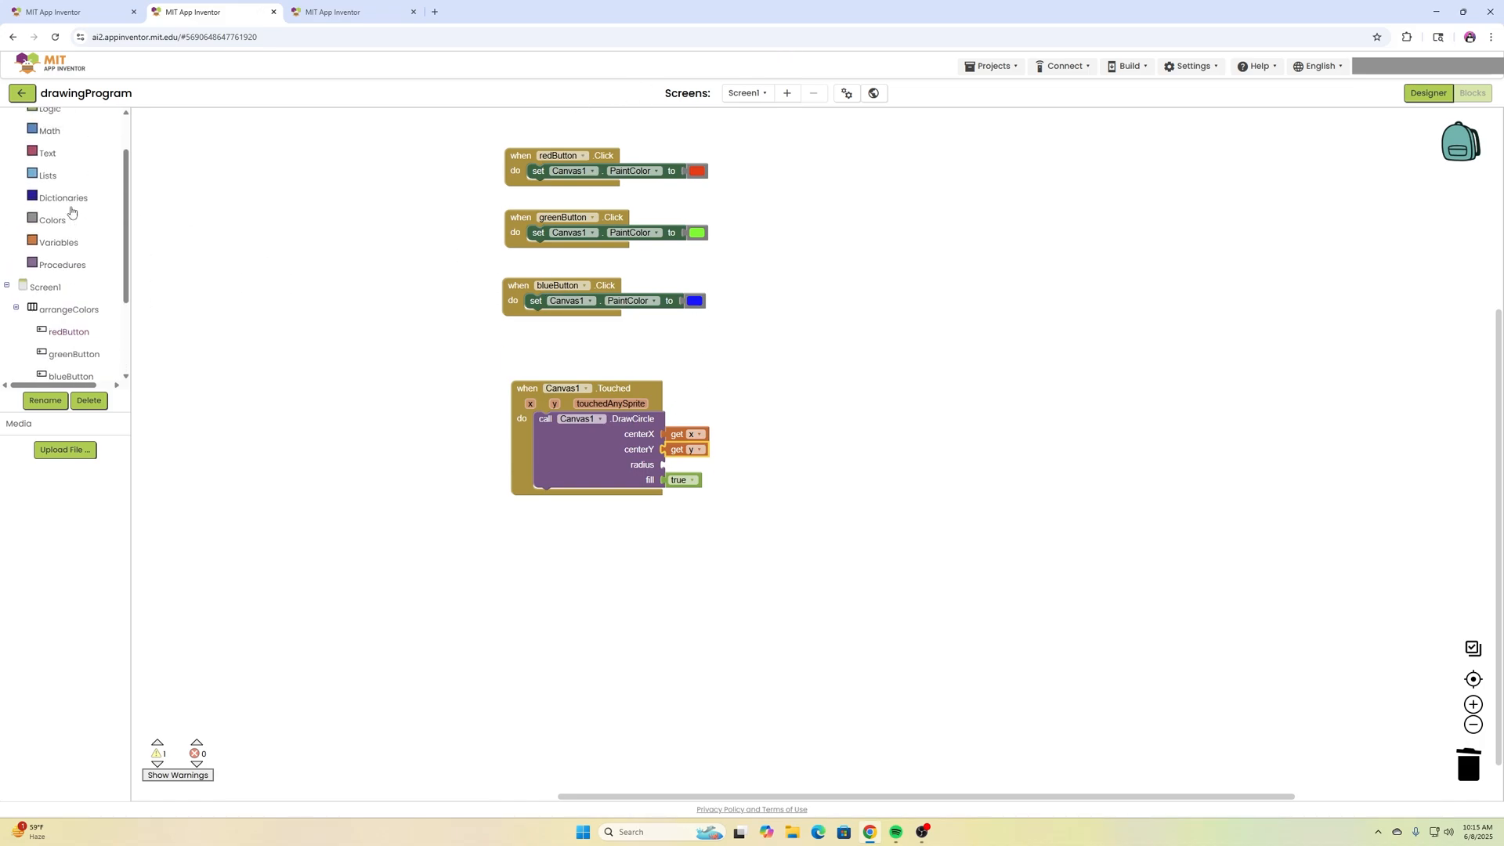
scroll(54, 159, up, 2)
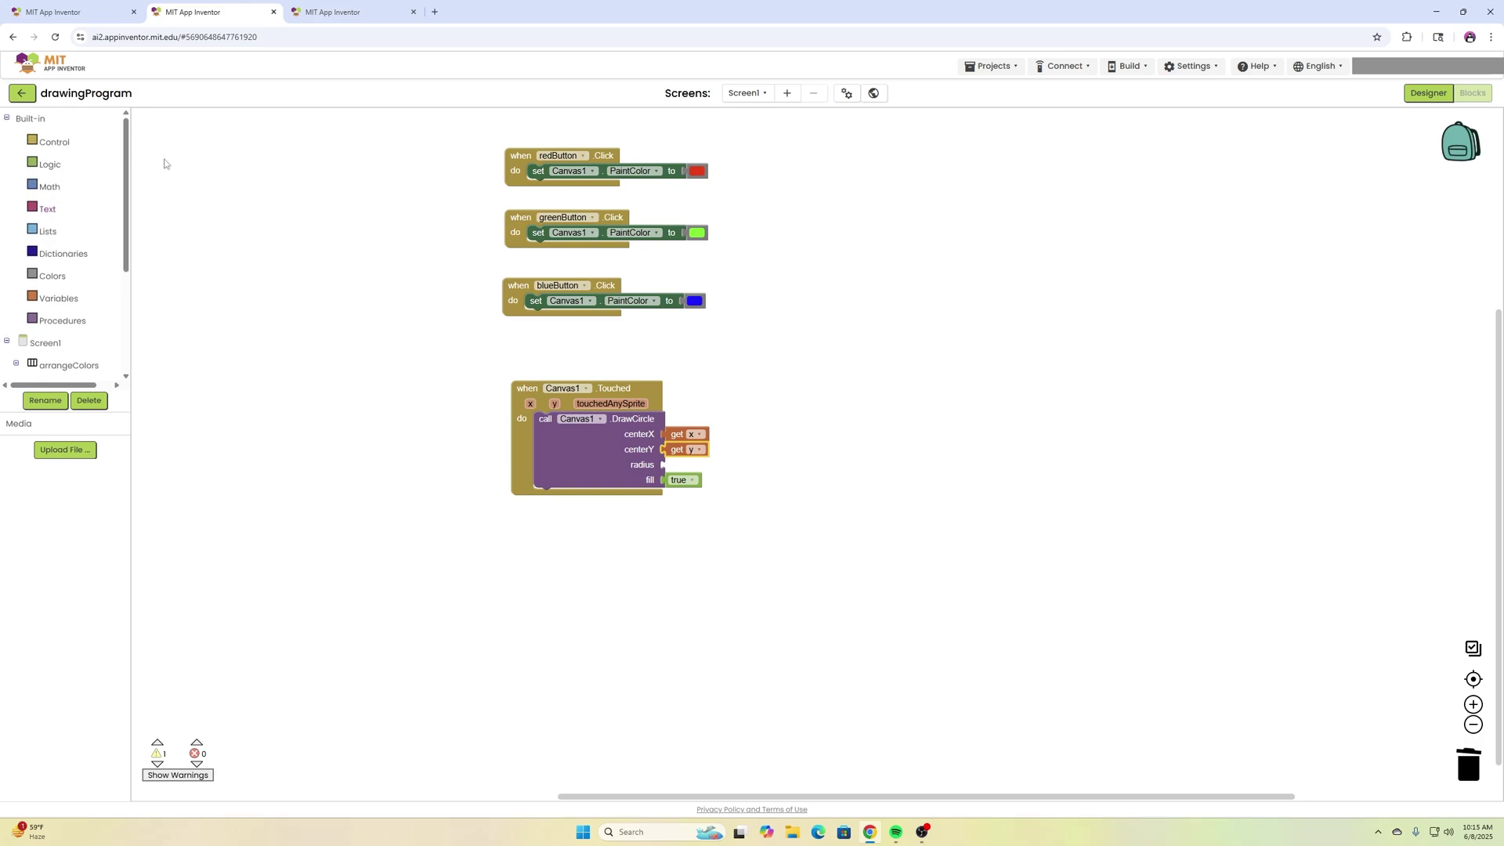
Set DrawCircle's radius to a Math number block of 3.
click(49, 185)
scroll(169, 185, down, 2)
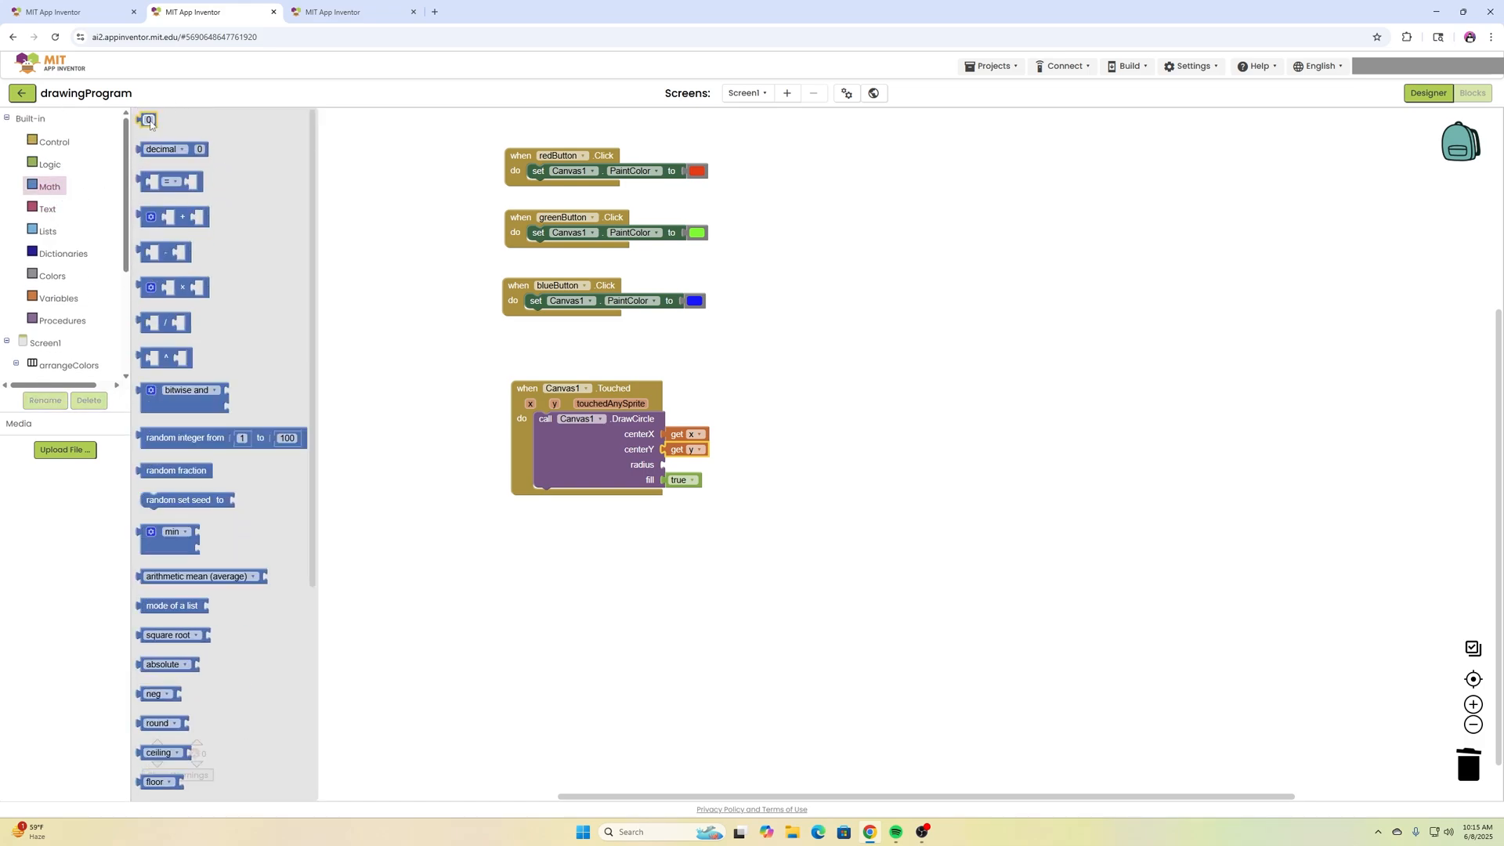
drag(146, 117, 673, 464)
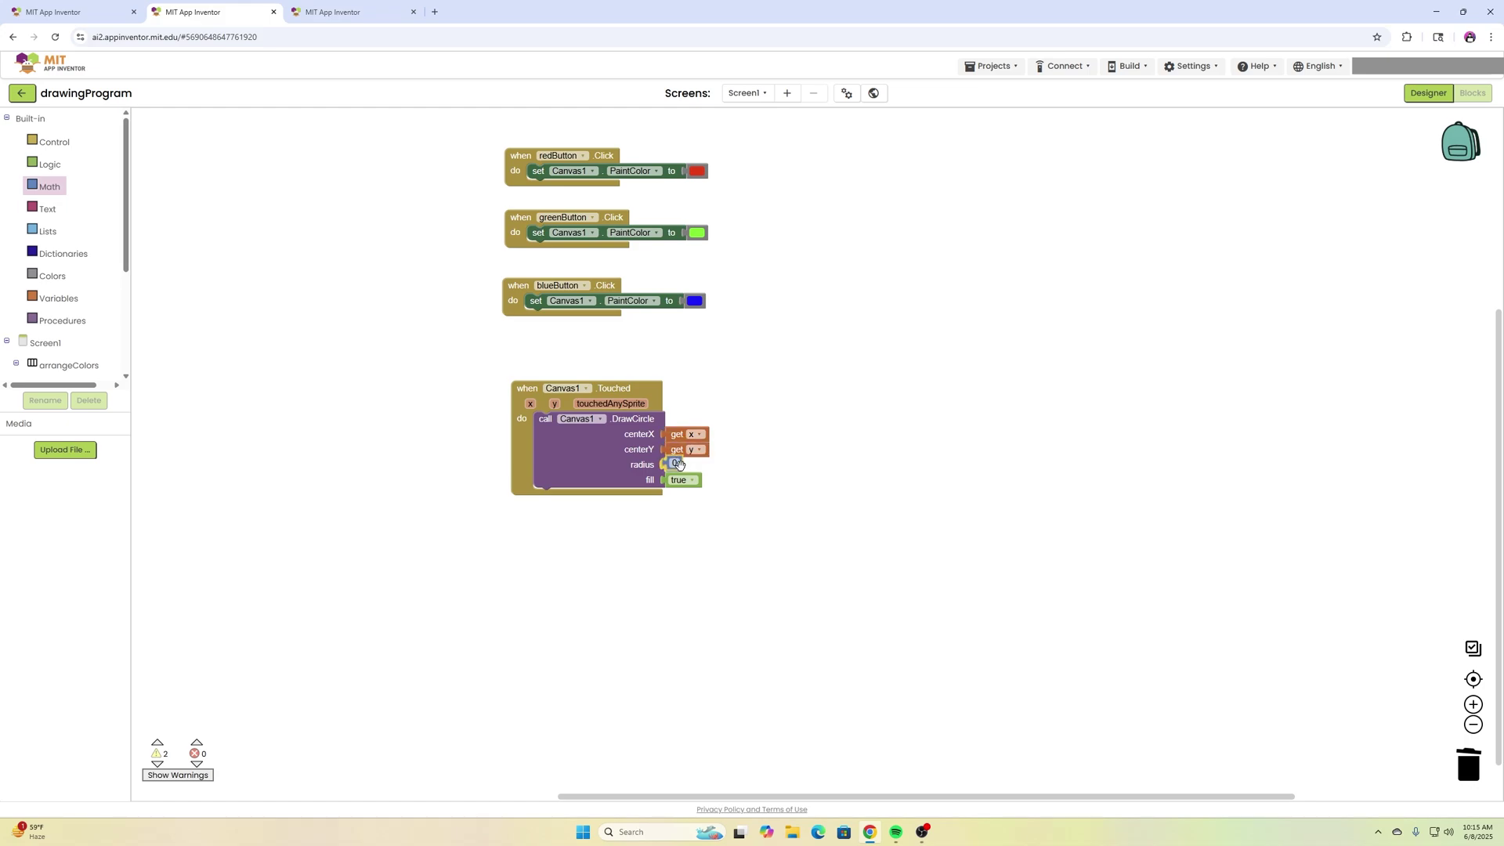
click(820, 386)
drag(521, 444, 511, 417)
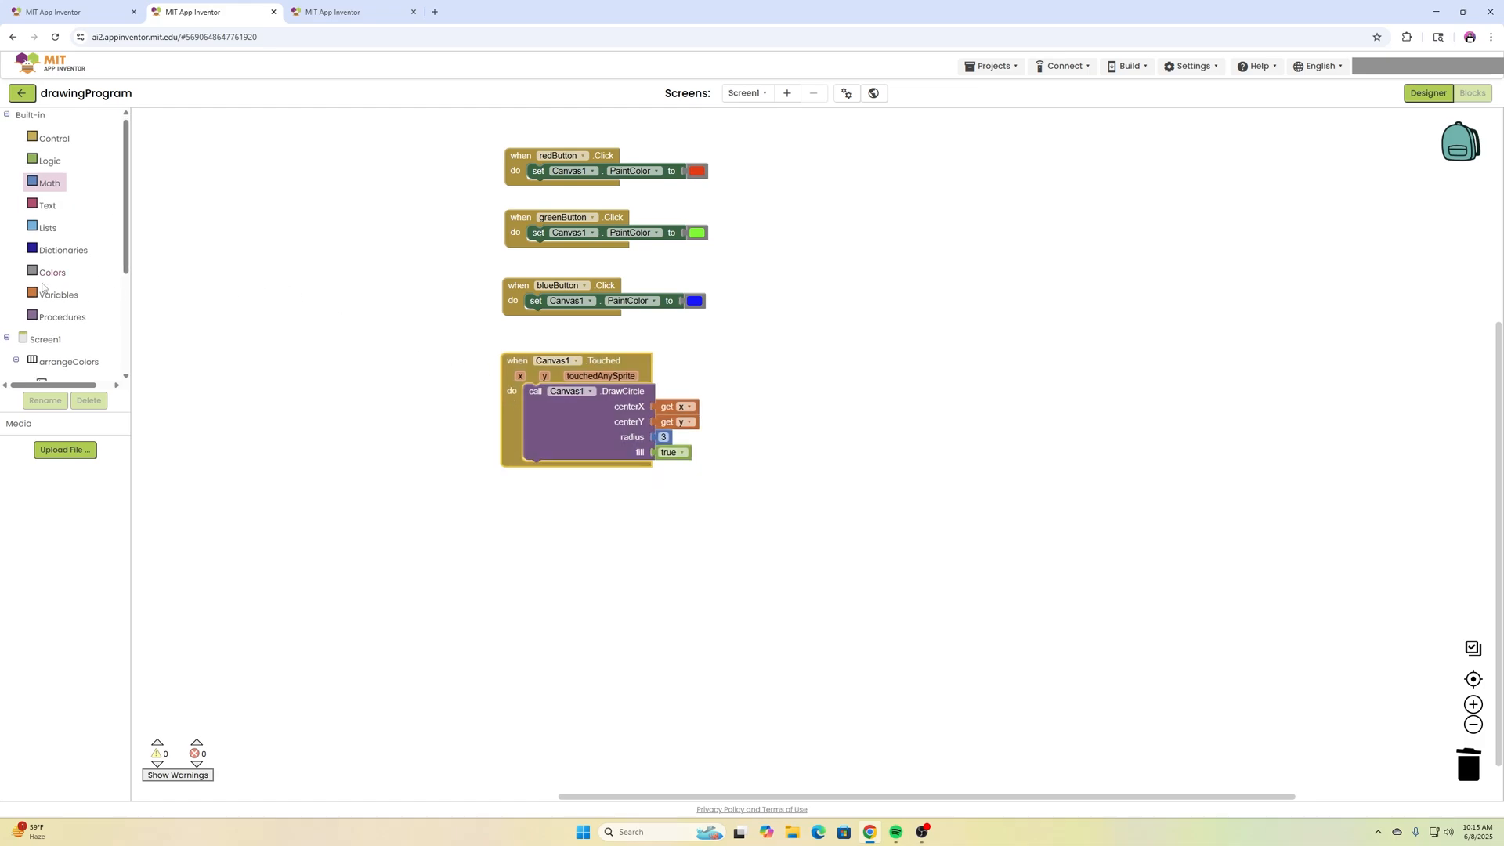
scroll(100, 259, down, 2)
scroll(84, 342, down, 1)
scroll(83, 319, down, 2)
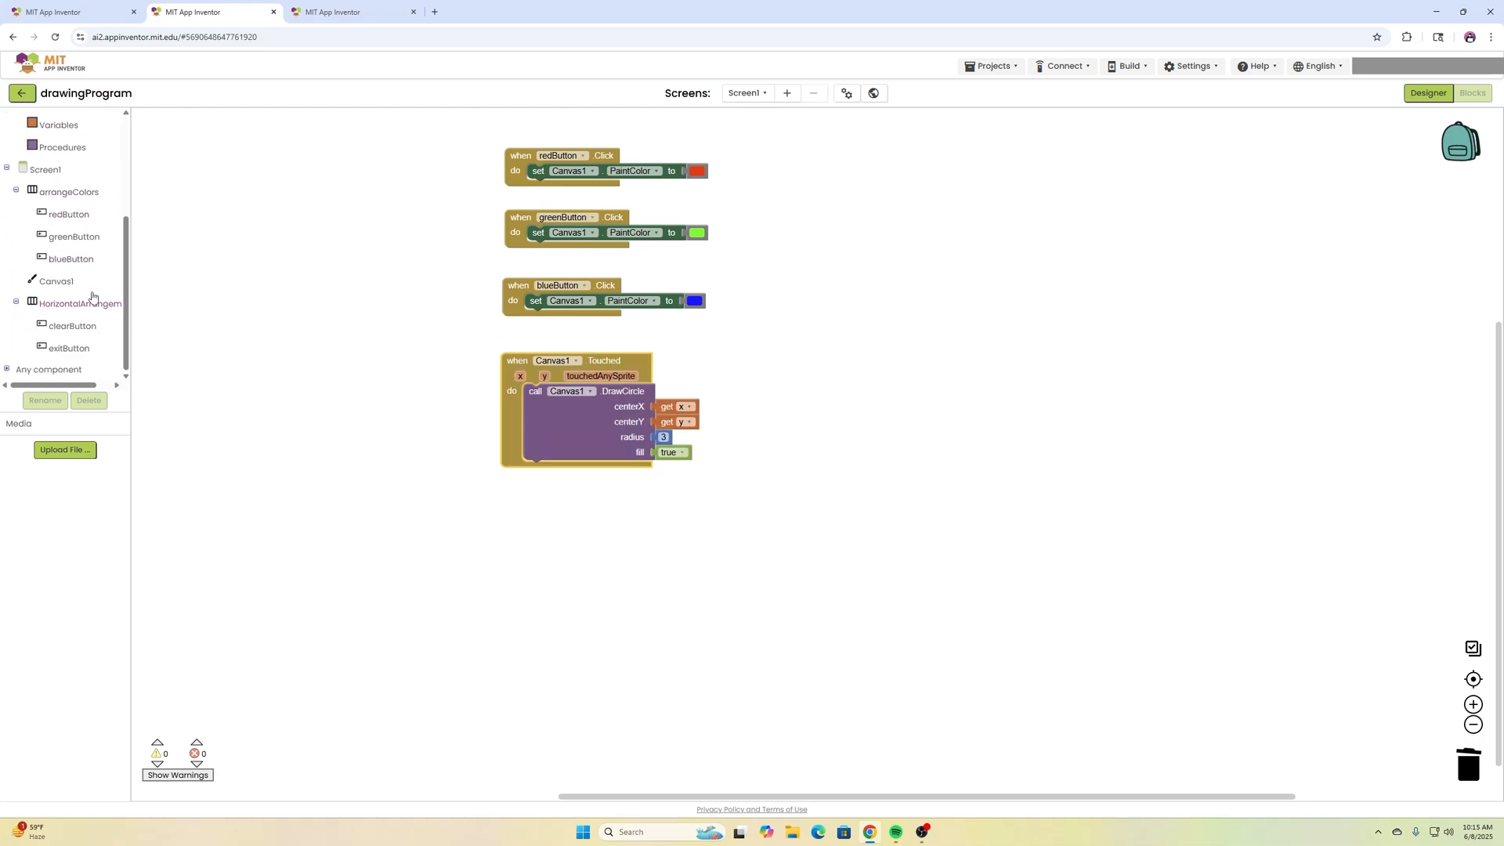
Add a Canvas1 Dragged handler containing a call Canvas1.DrawLine.
click(56, 282)
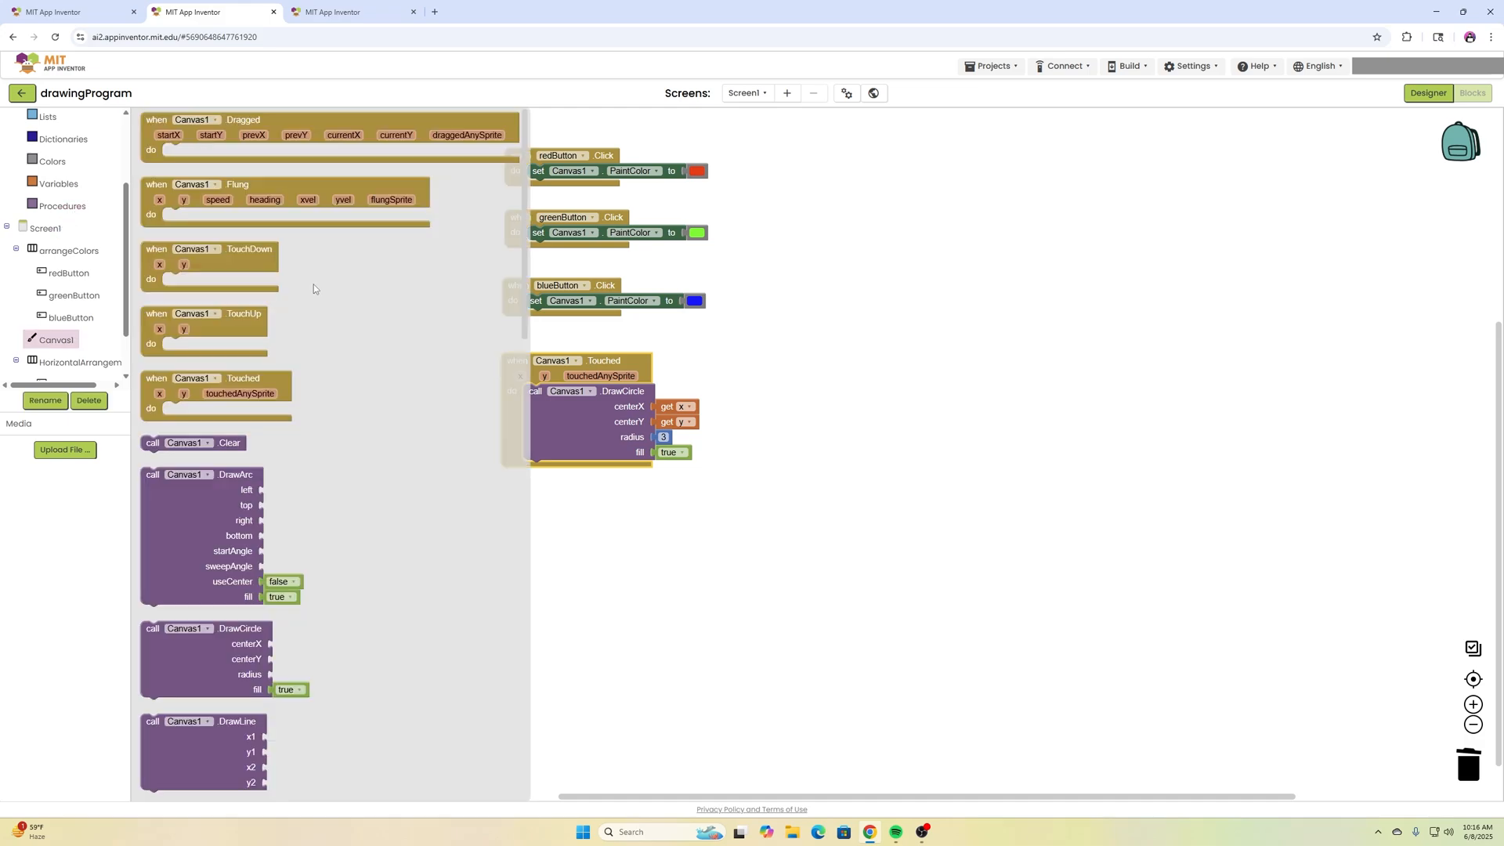
drag(279, 121, 644, 521)
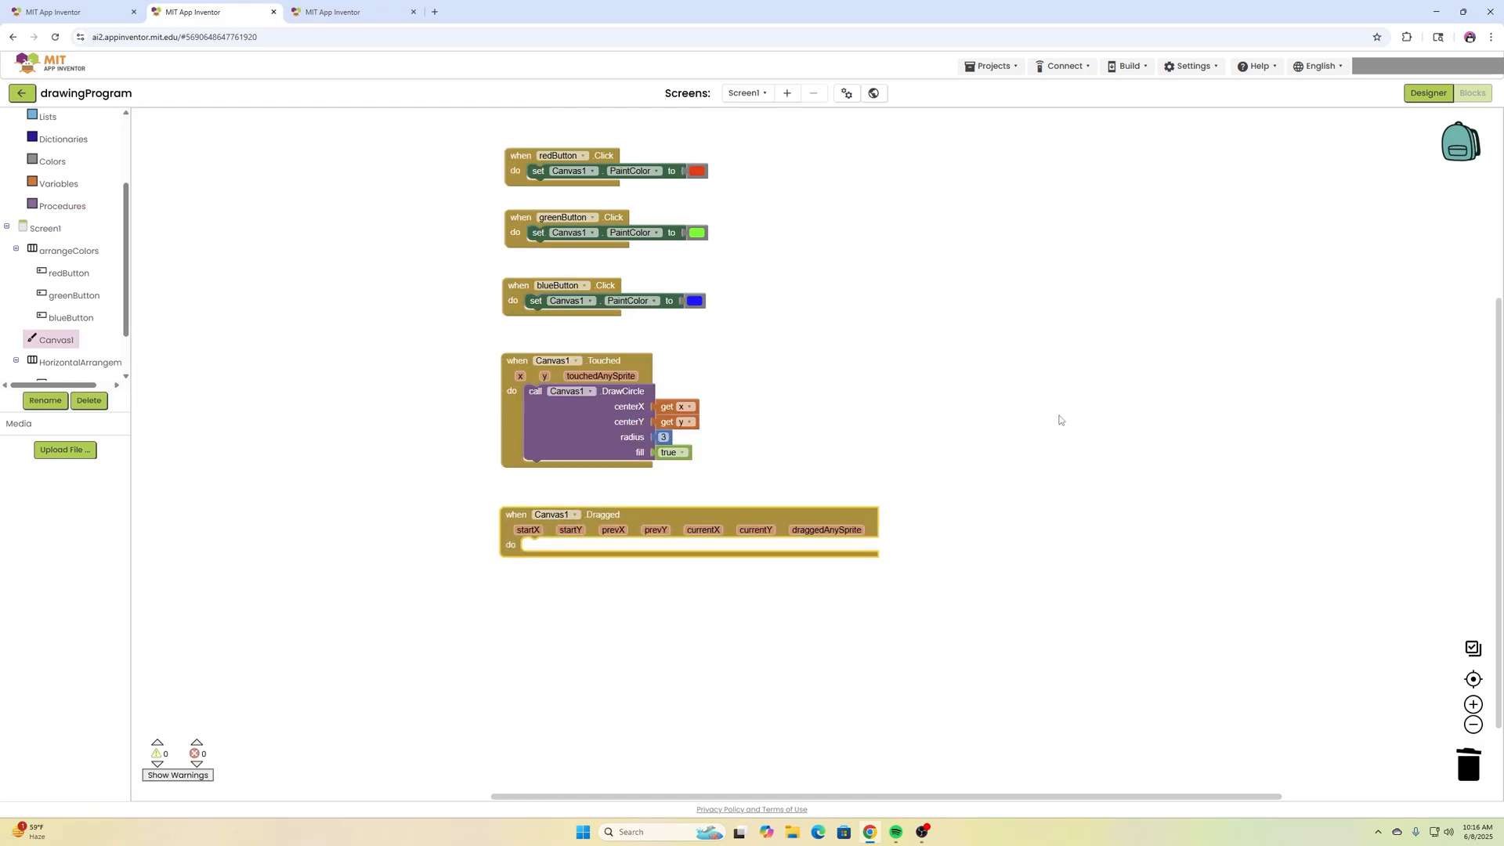
click(70, 341)
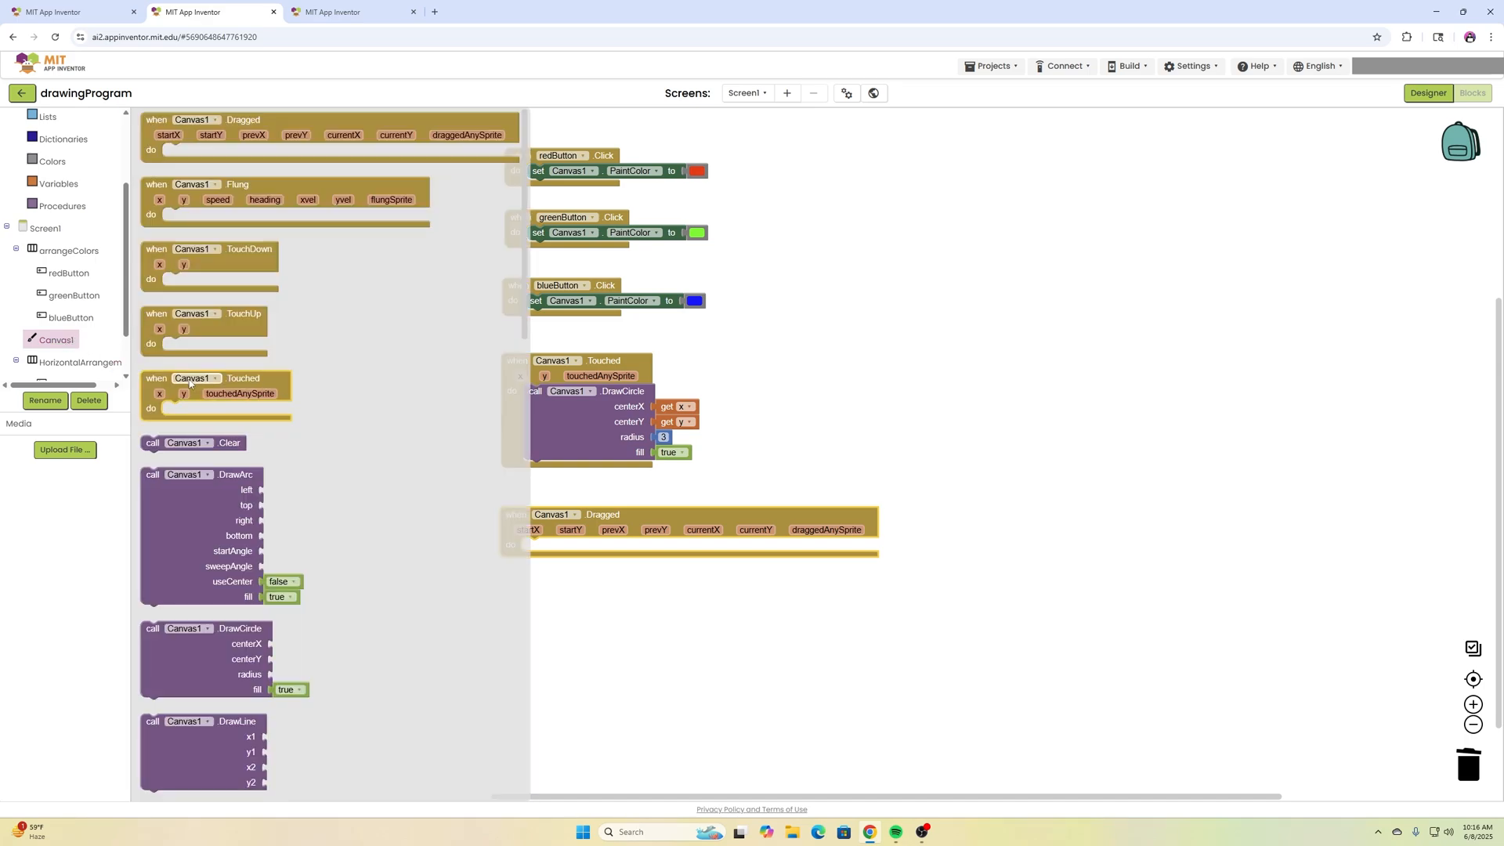
scroll(307, 419, down, 1)
scroll(307, 420, down, 2)
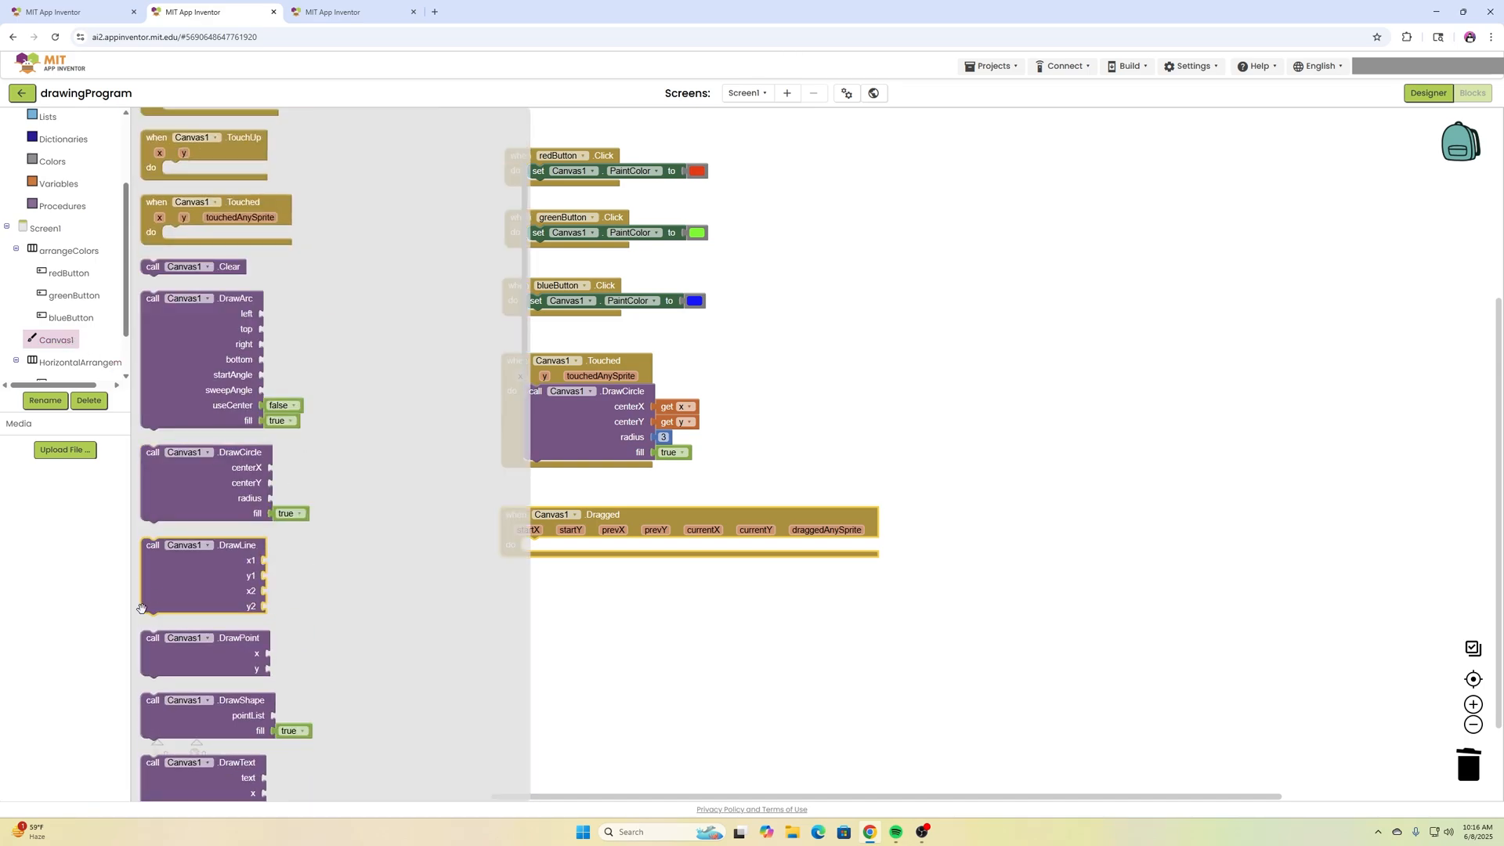
drag(159, 589, 515, 574)
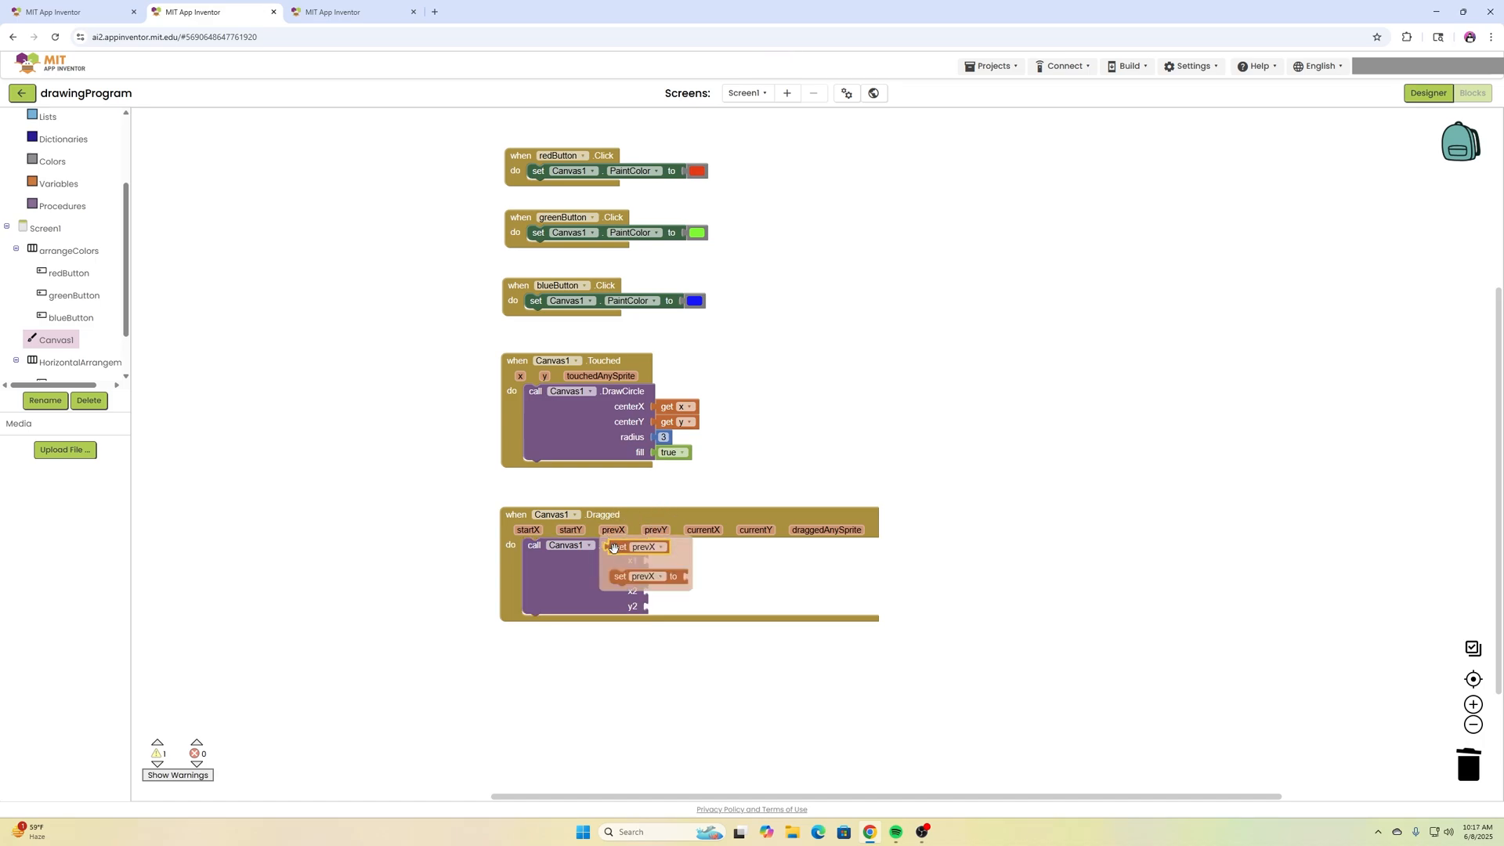
Plug prevX, prevY, currentX, currentY into DrawLine's x1, y1, x2, y2.
drag(620, 546, 665, 564)
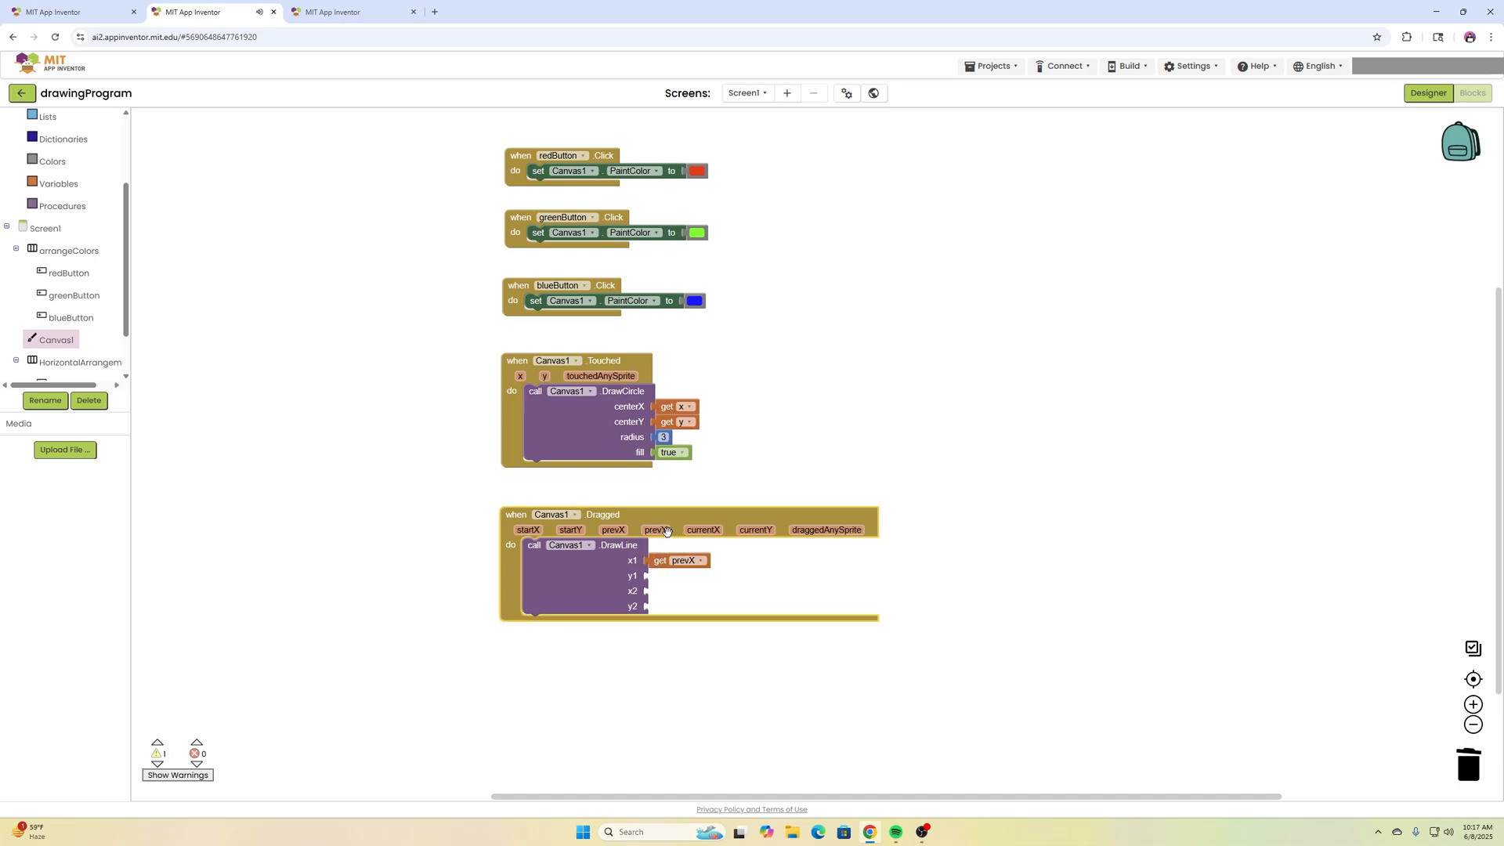
mouse_move(654, 530)
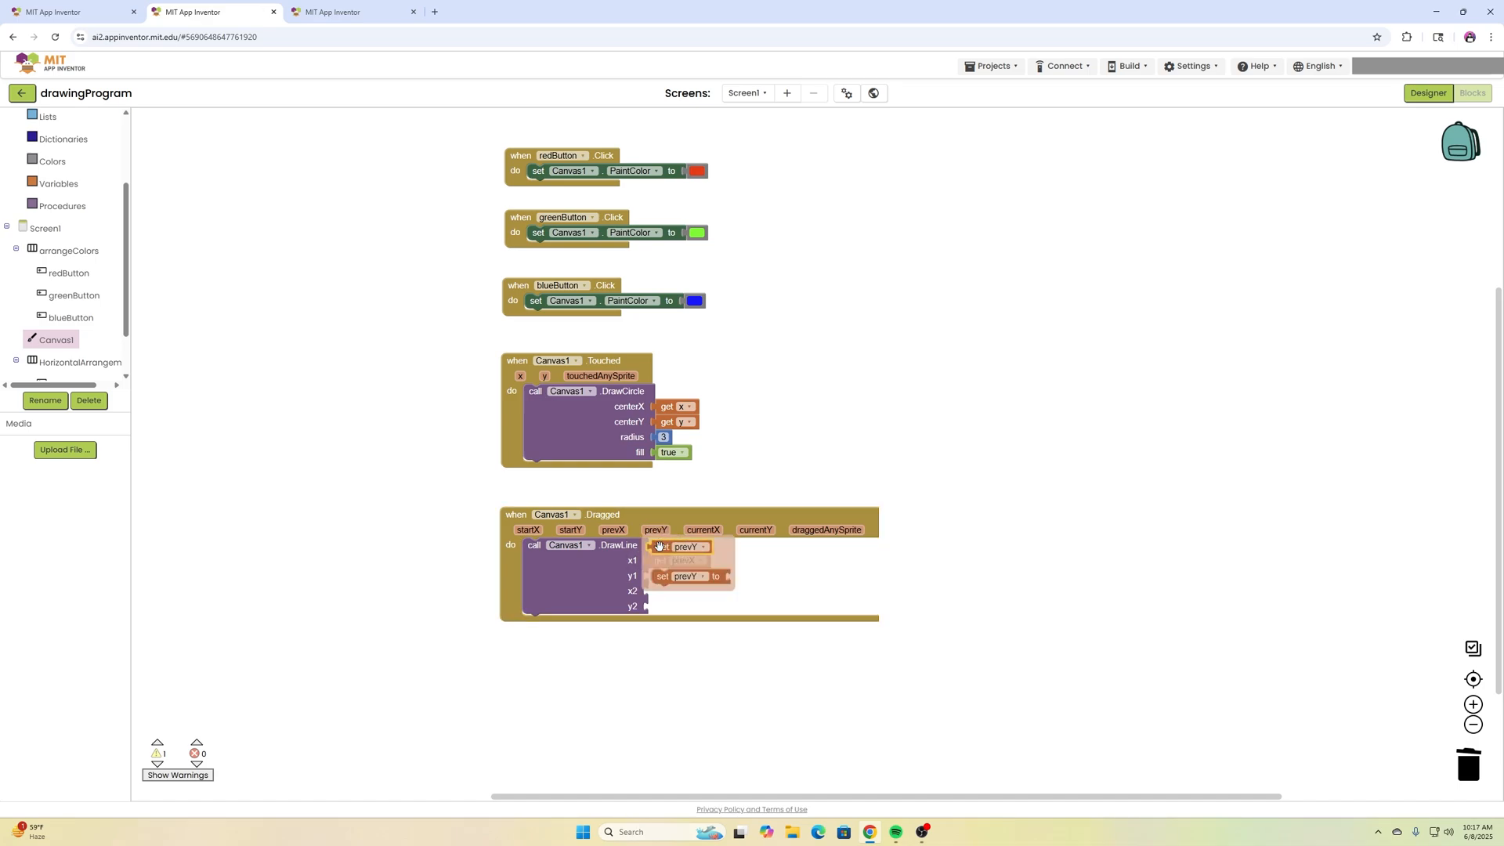
mouse_move(661, 547)
mouse_down()
mouse_move(669, 579)
mouse_move(648, 577)
mouse_up()
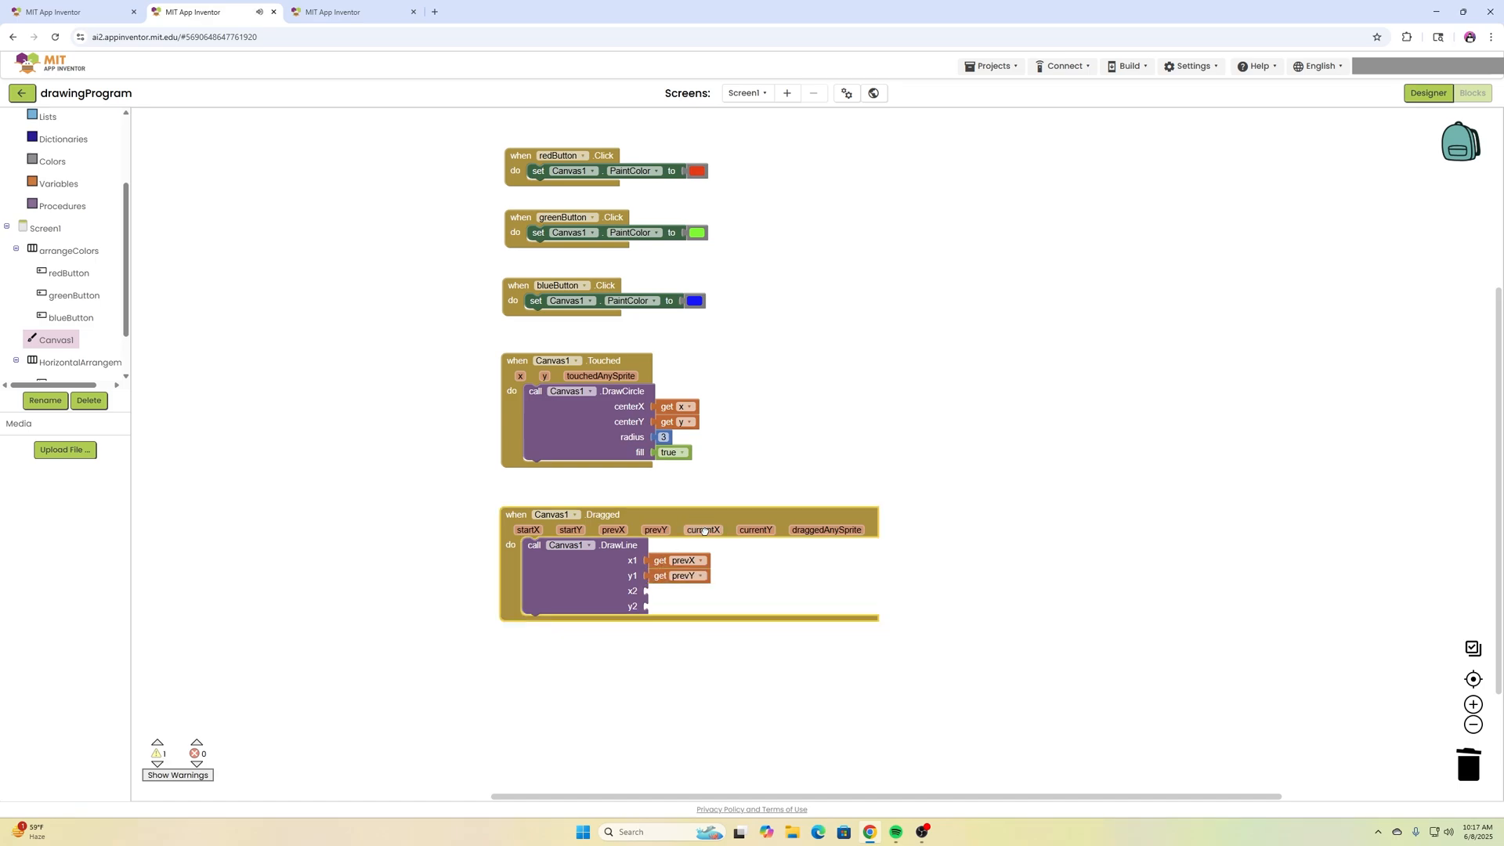
drag(702, 544, 665, 591)
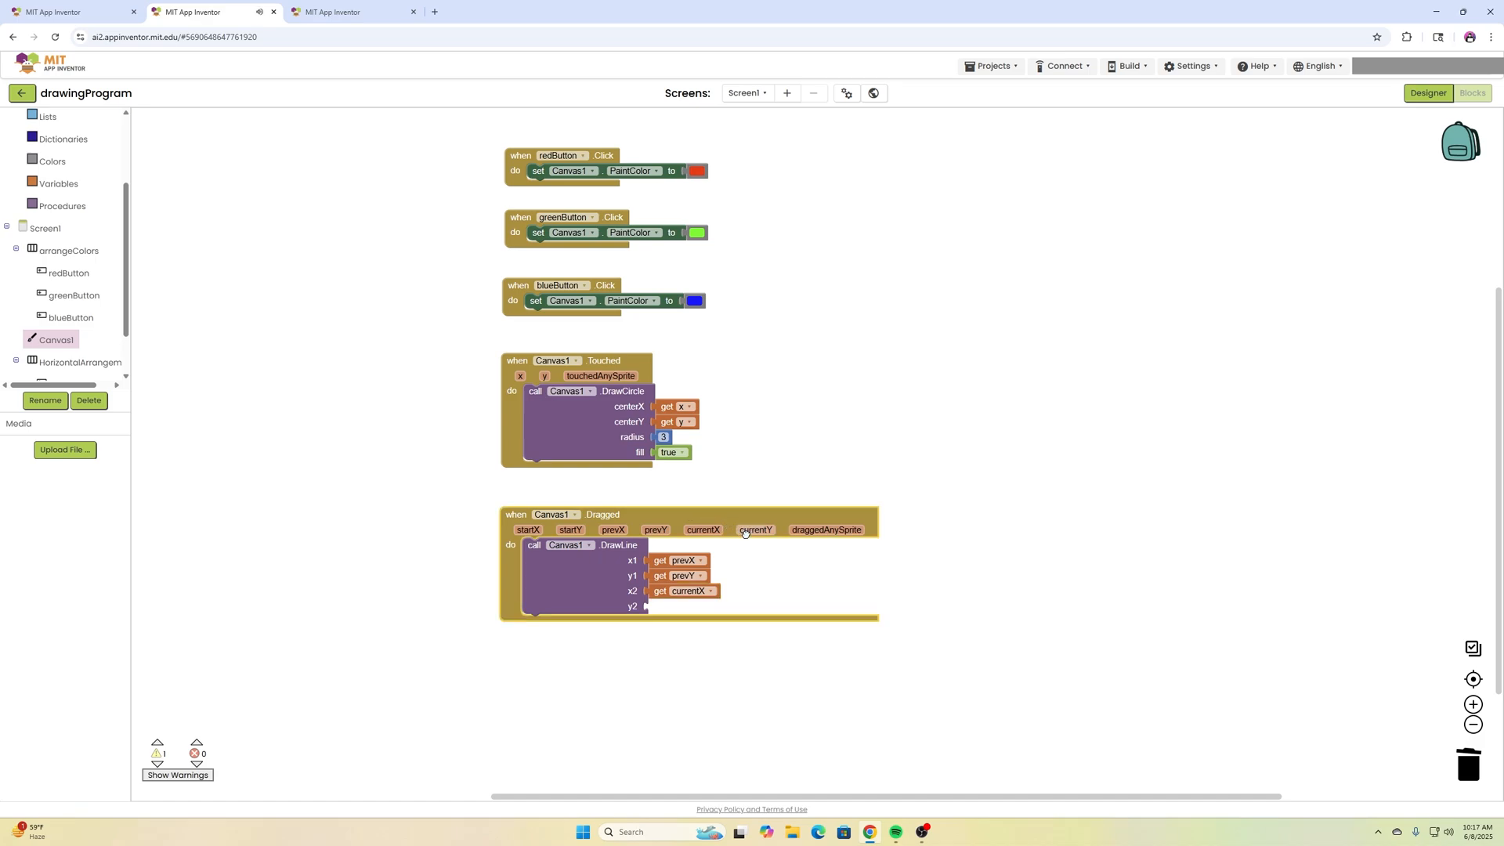
mouse_move(755, 530)
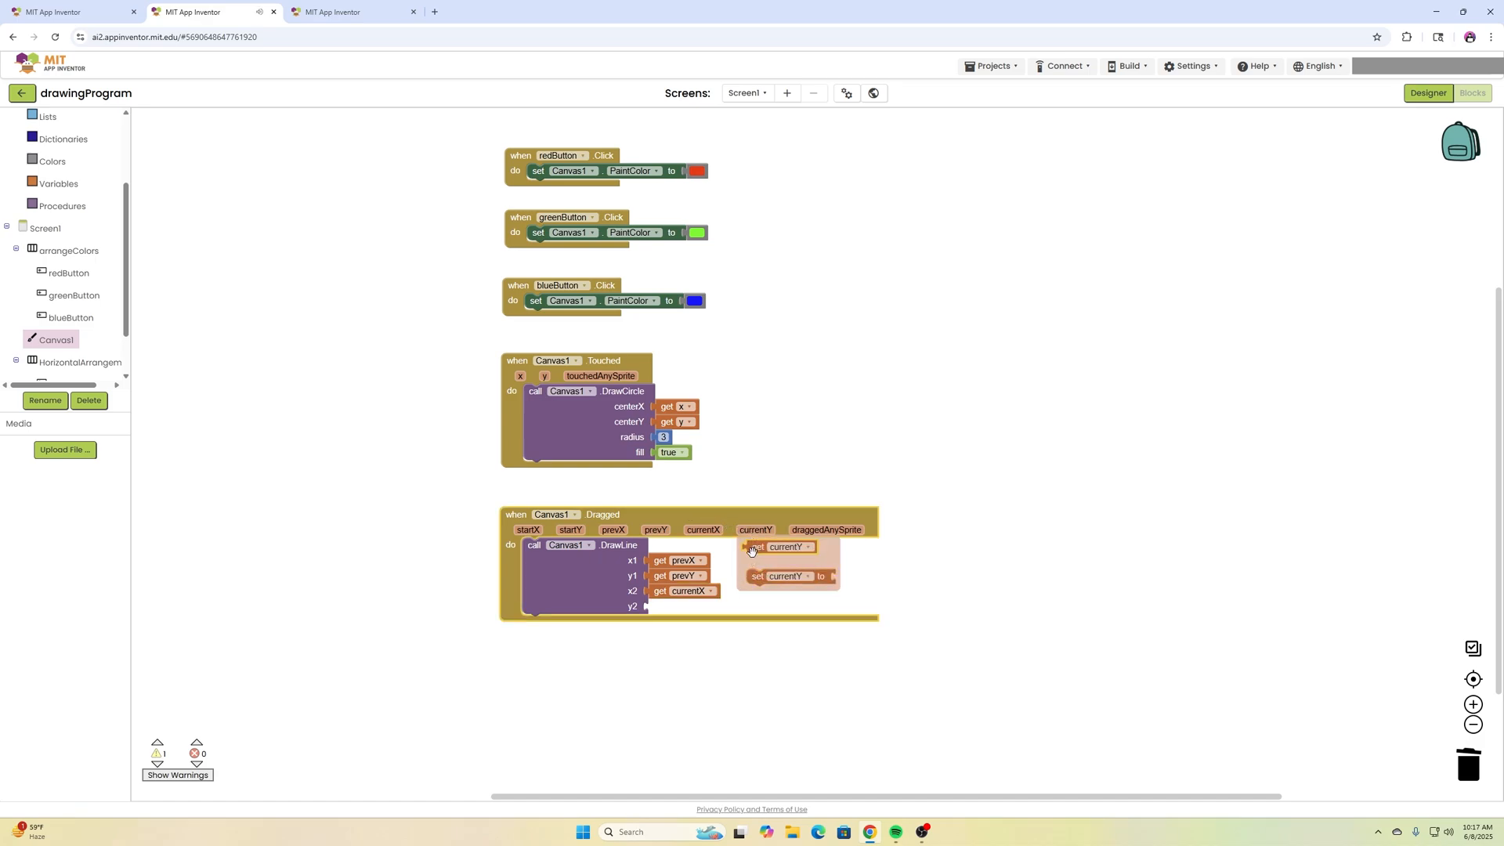
drag(752, 548, 657, 606)
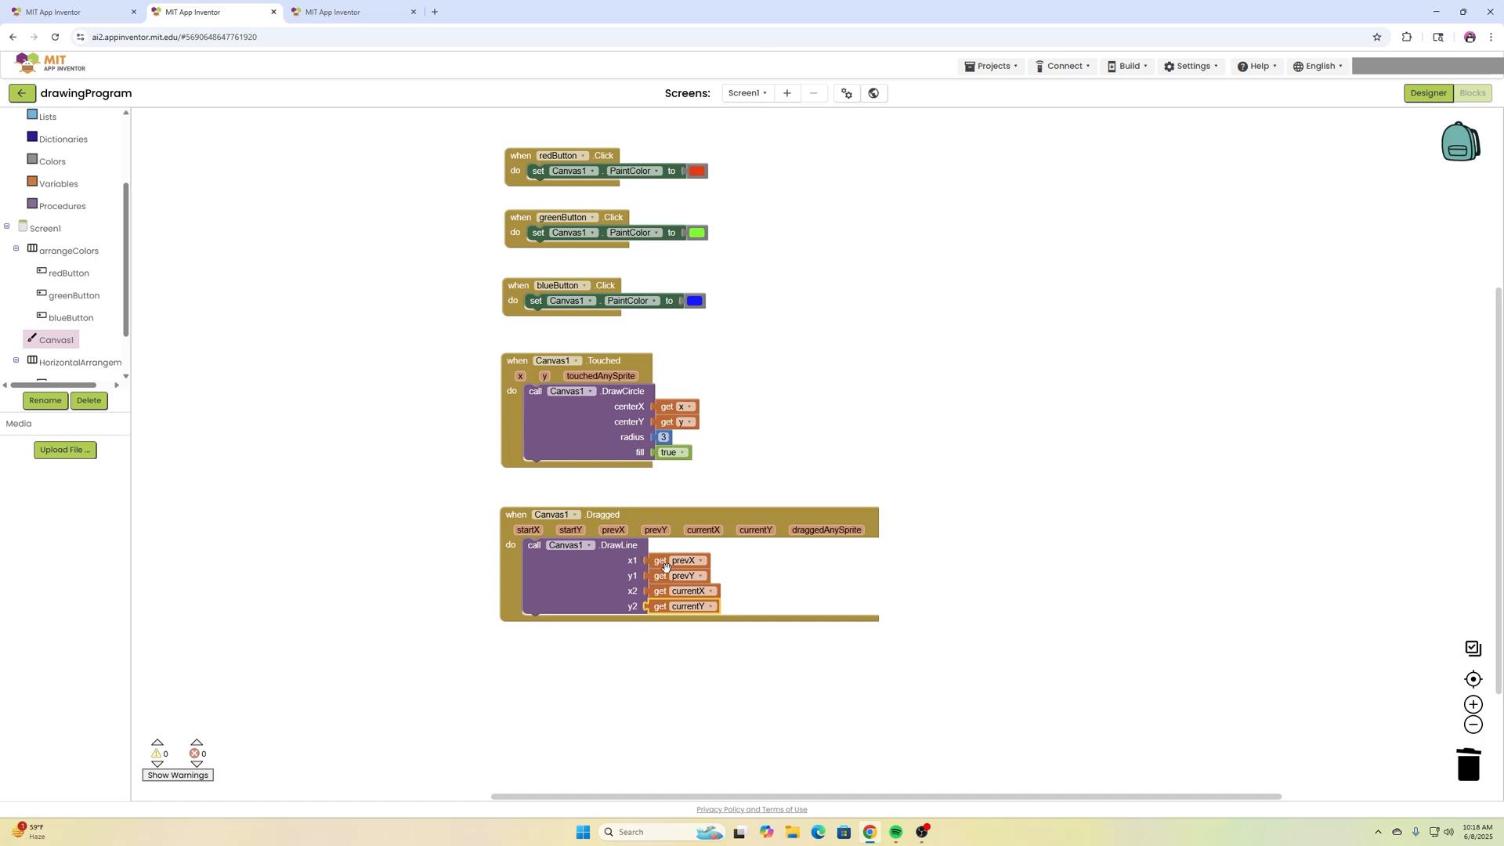
click(709, 606)
click(672, 640)
scroll(49, 302, down, 1)
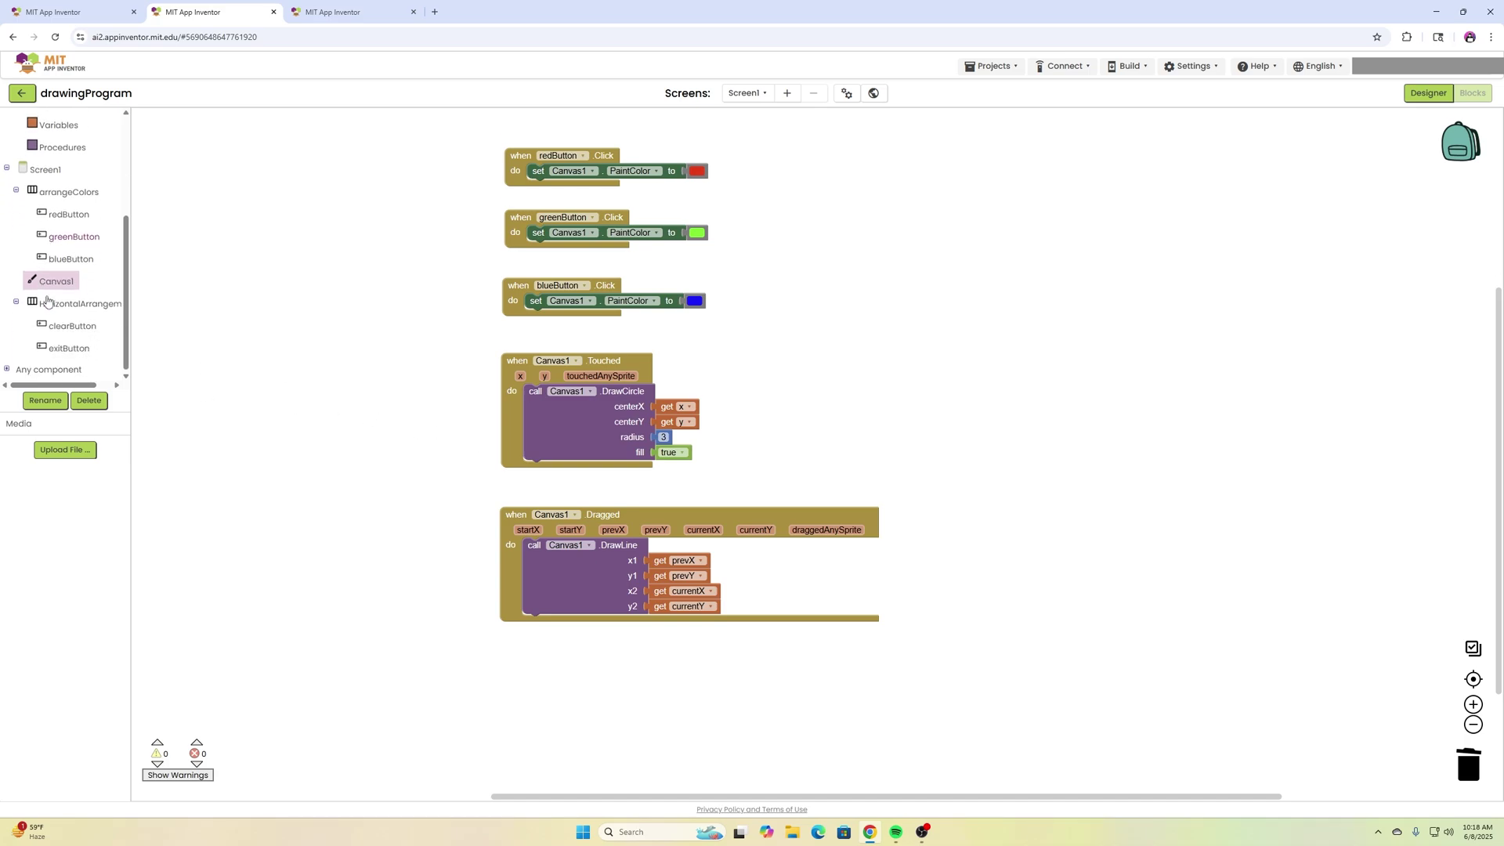
Add LongClick handlers for clearButton and exitButton.
click(71, 325)
scroll(249, 206, down, 3)
scroll(250, 205, up, 1)
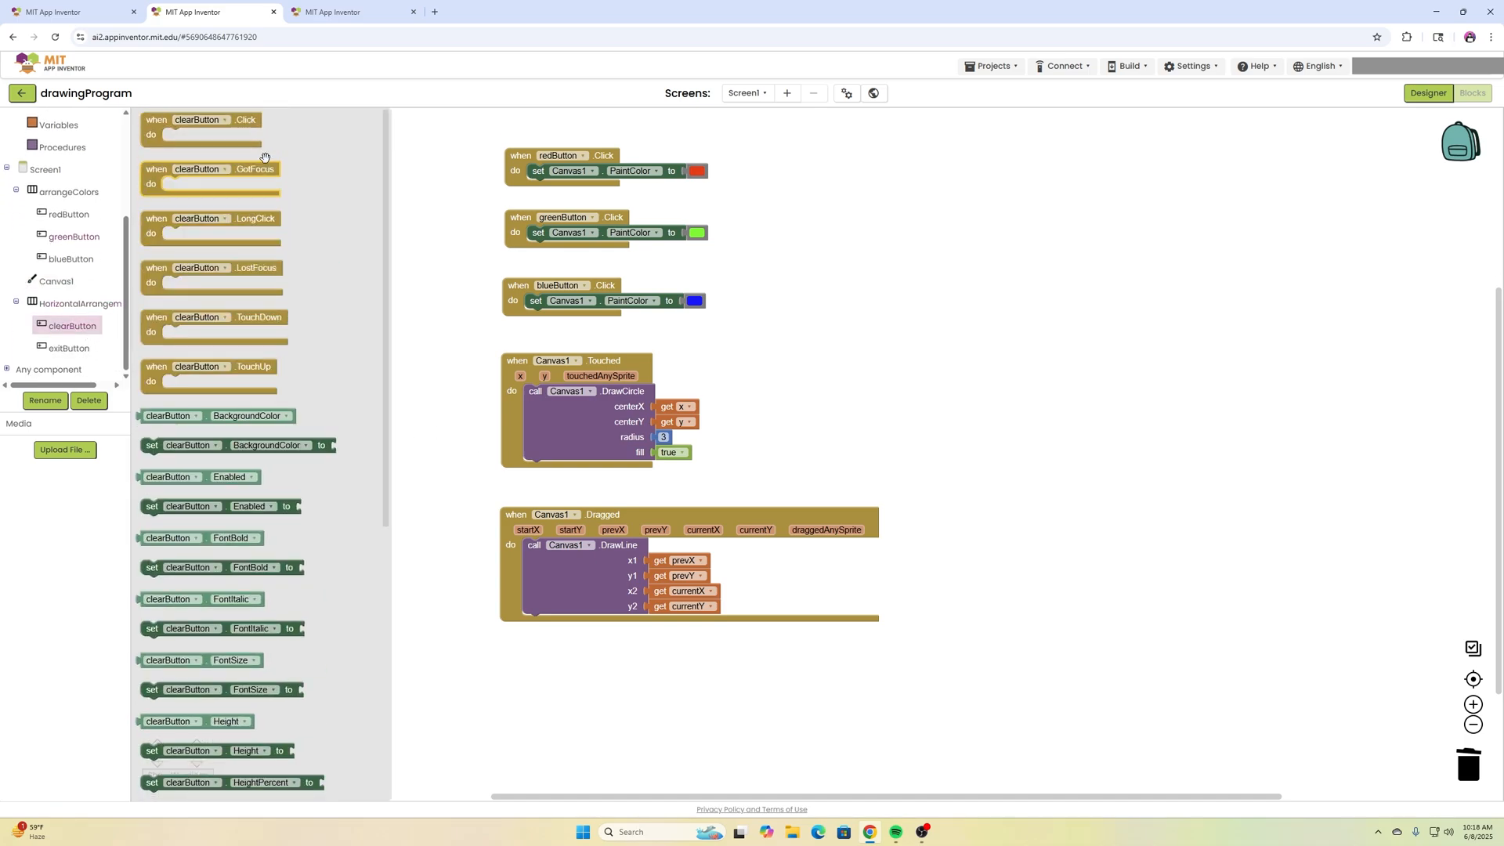
drag(168, 222, 1111, 194)
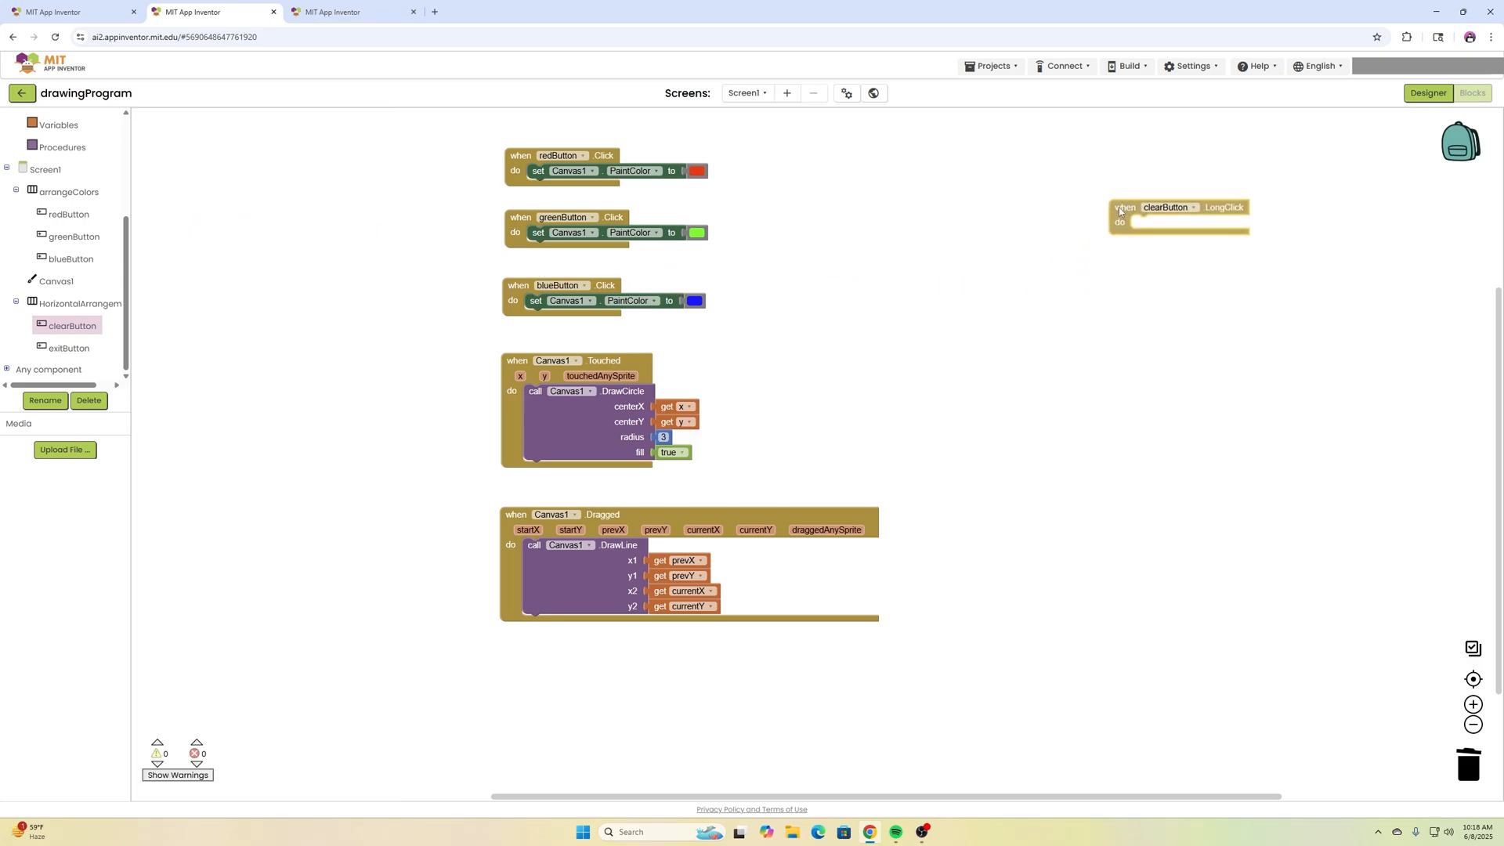
click(80, 349)
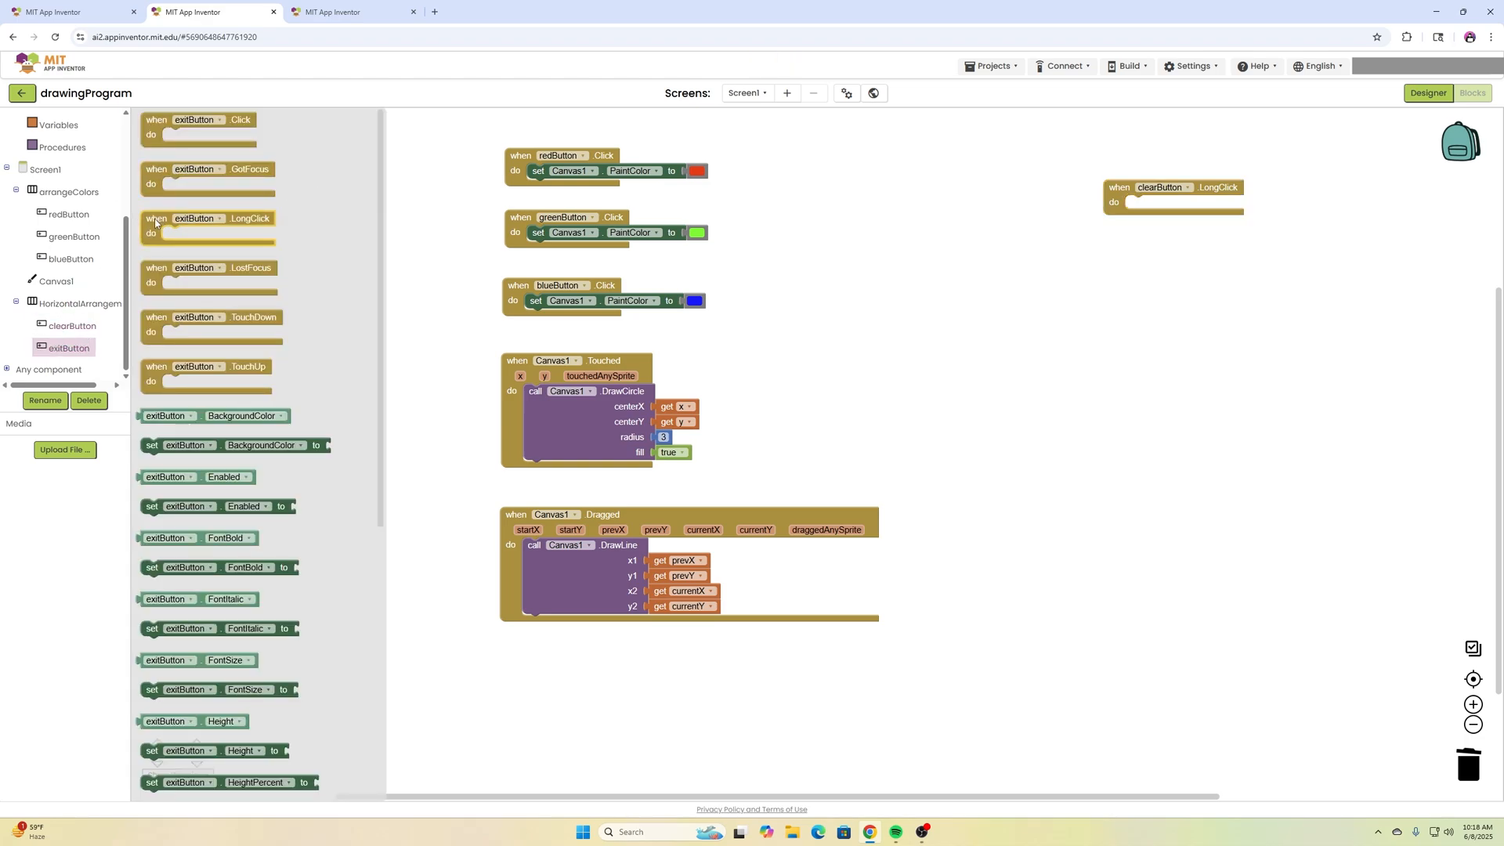
drag(153, 221, 1133, 316)
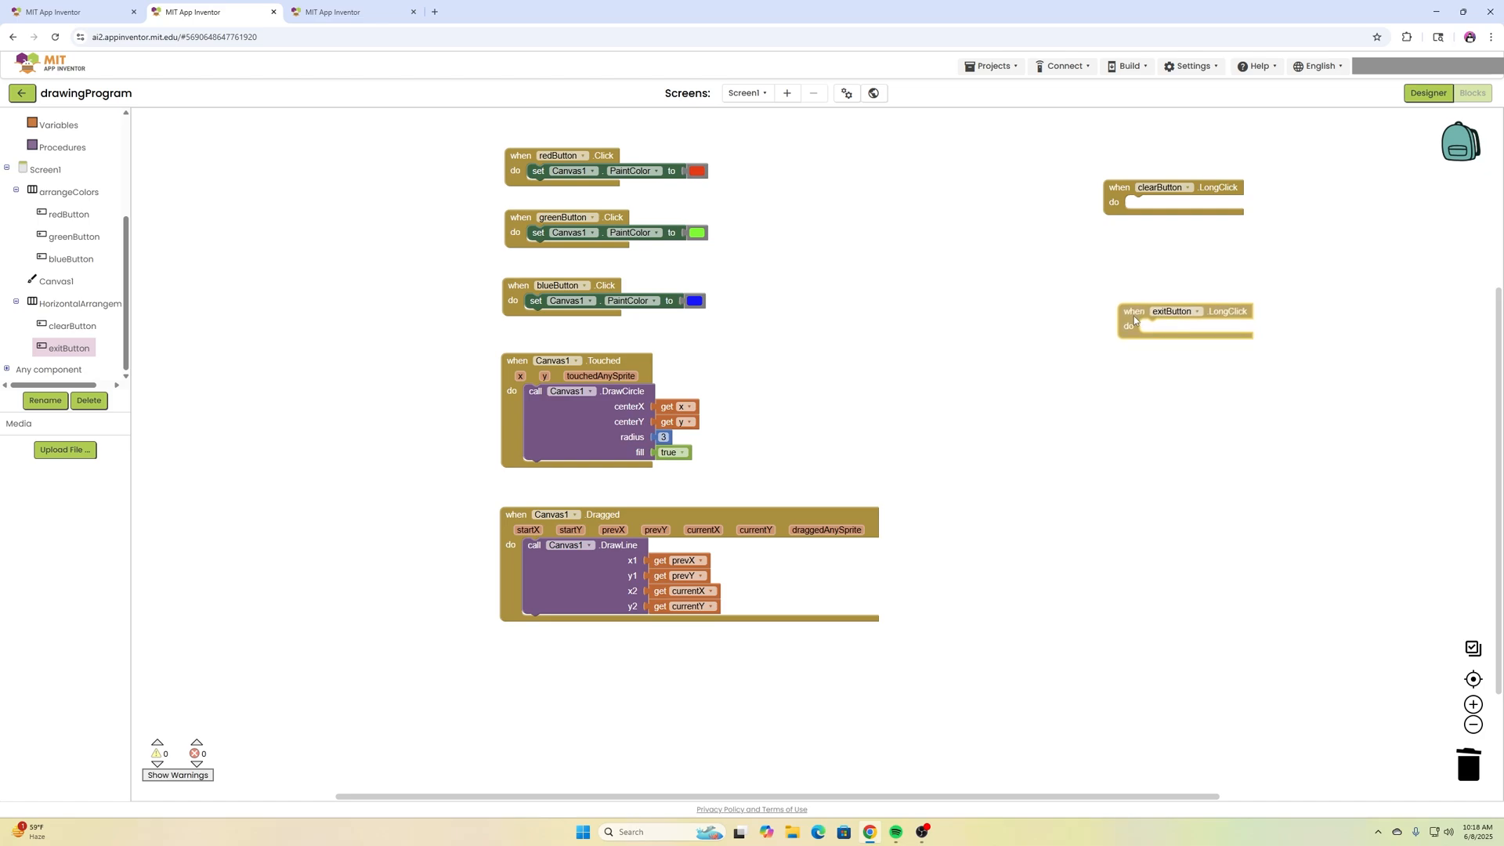
Make clearButton's long press call Canvas1.Clear and exitButton's close the application.
click(57, 281)
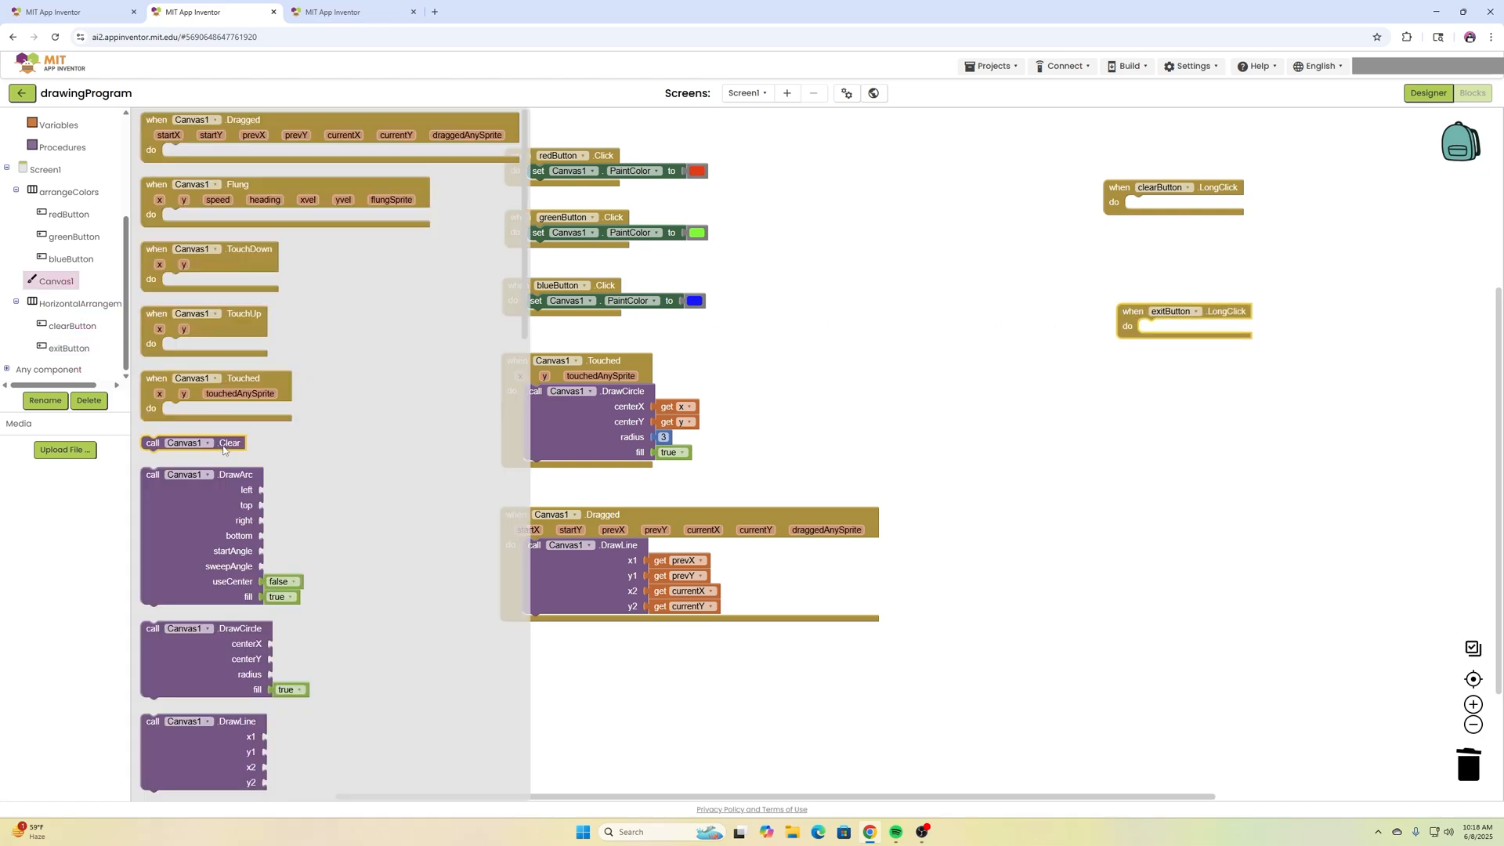
drag(223, 446, 1214, 204)
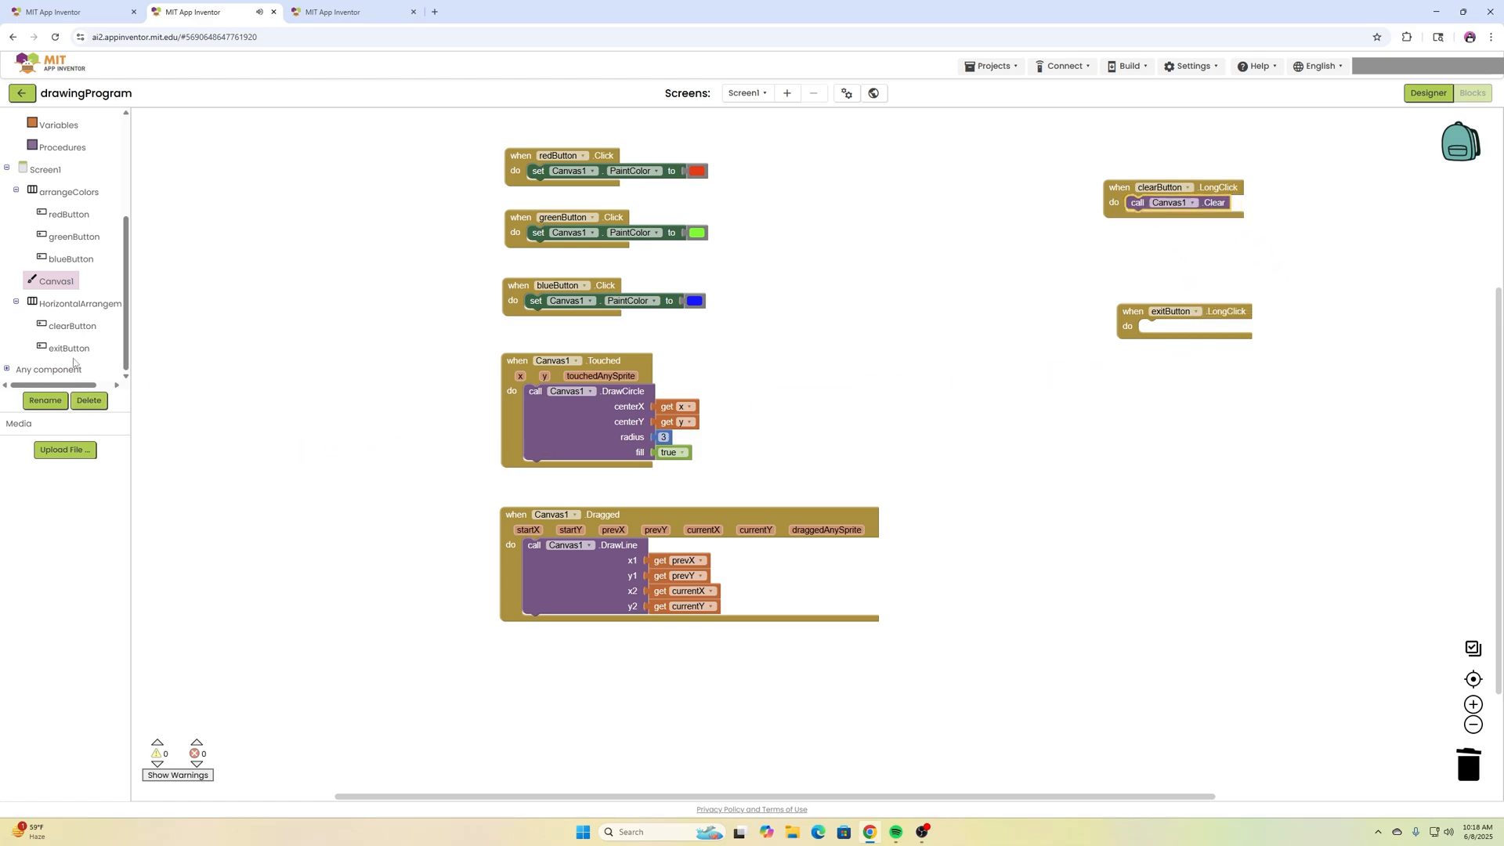
scroll(71, 289, up, 1)
scroll(70, 289, up, 3)
click(52, 150)
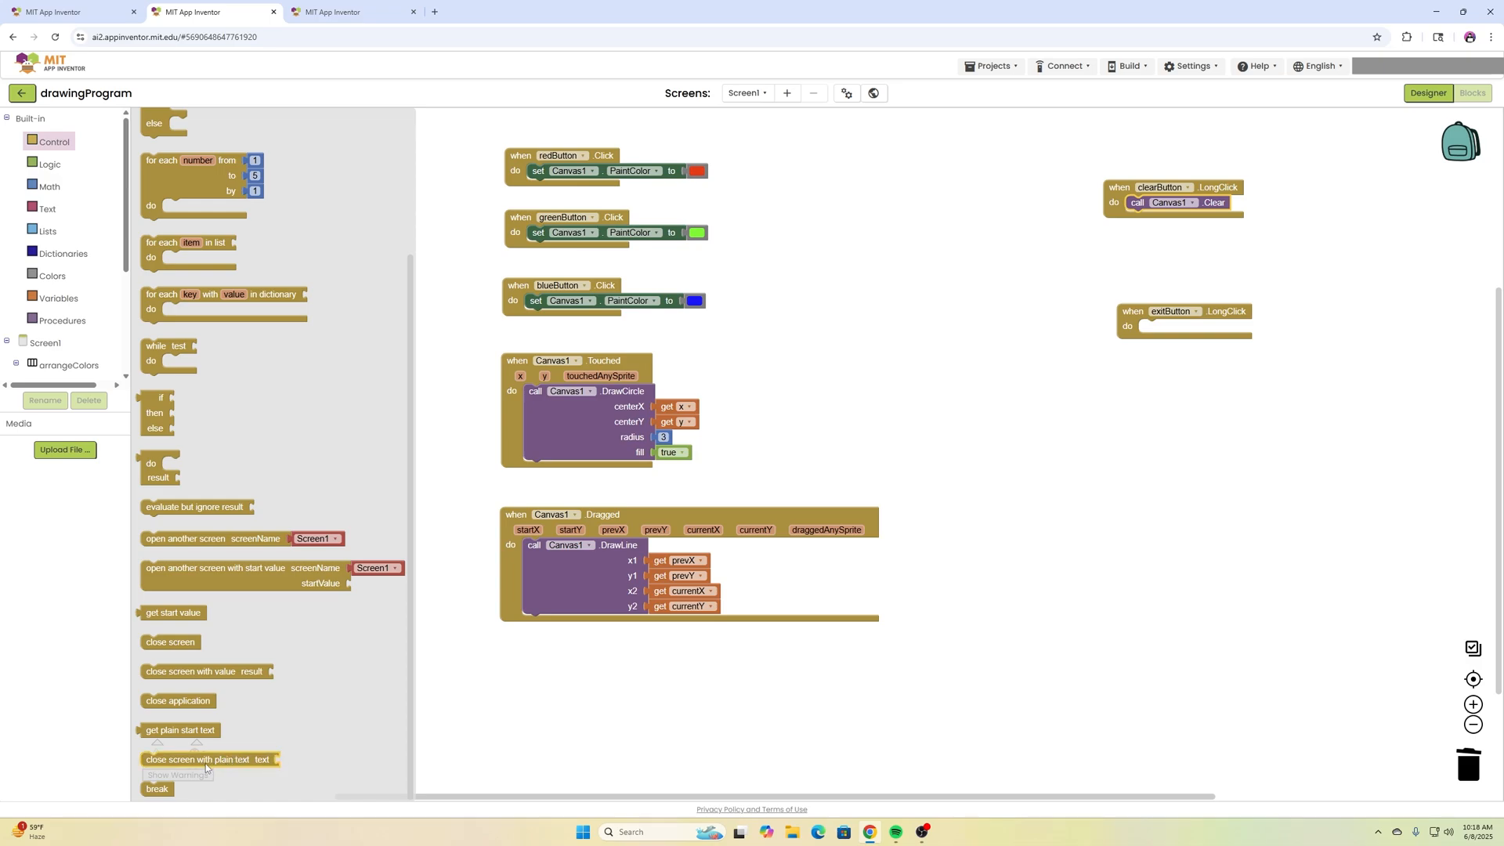
drag(178, 701, 1208, 333)
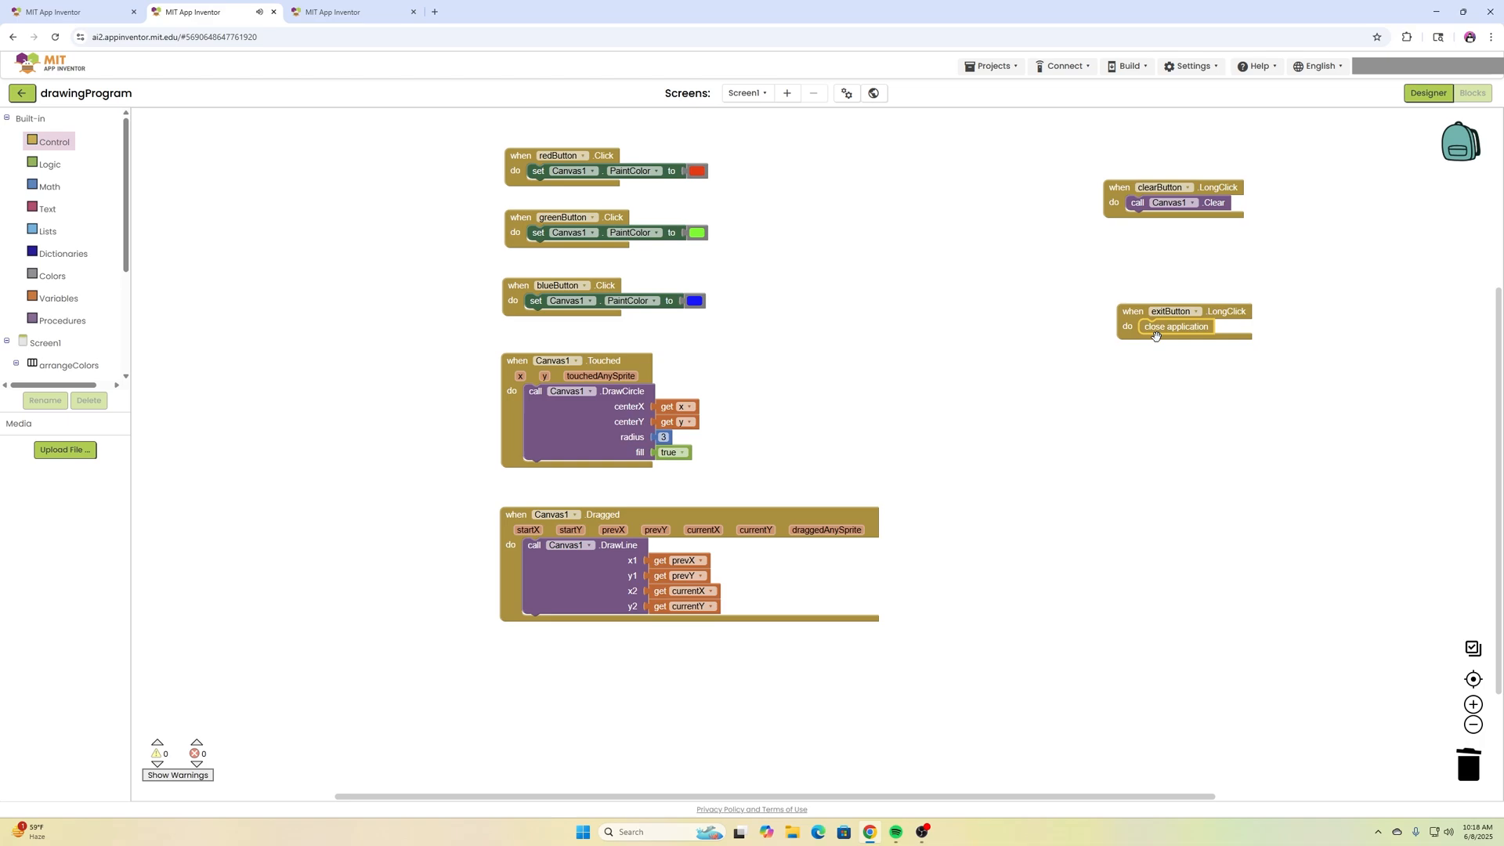
click(947, 408)
Back in the Designer, build drawingProgram as an Android App (.apk).
click(1428, 93)
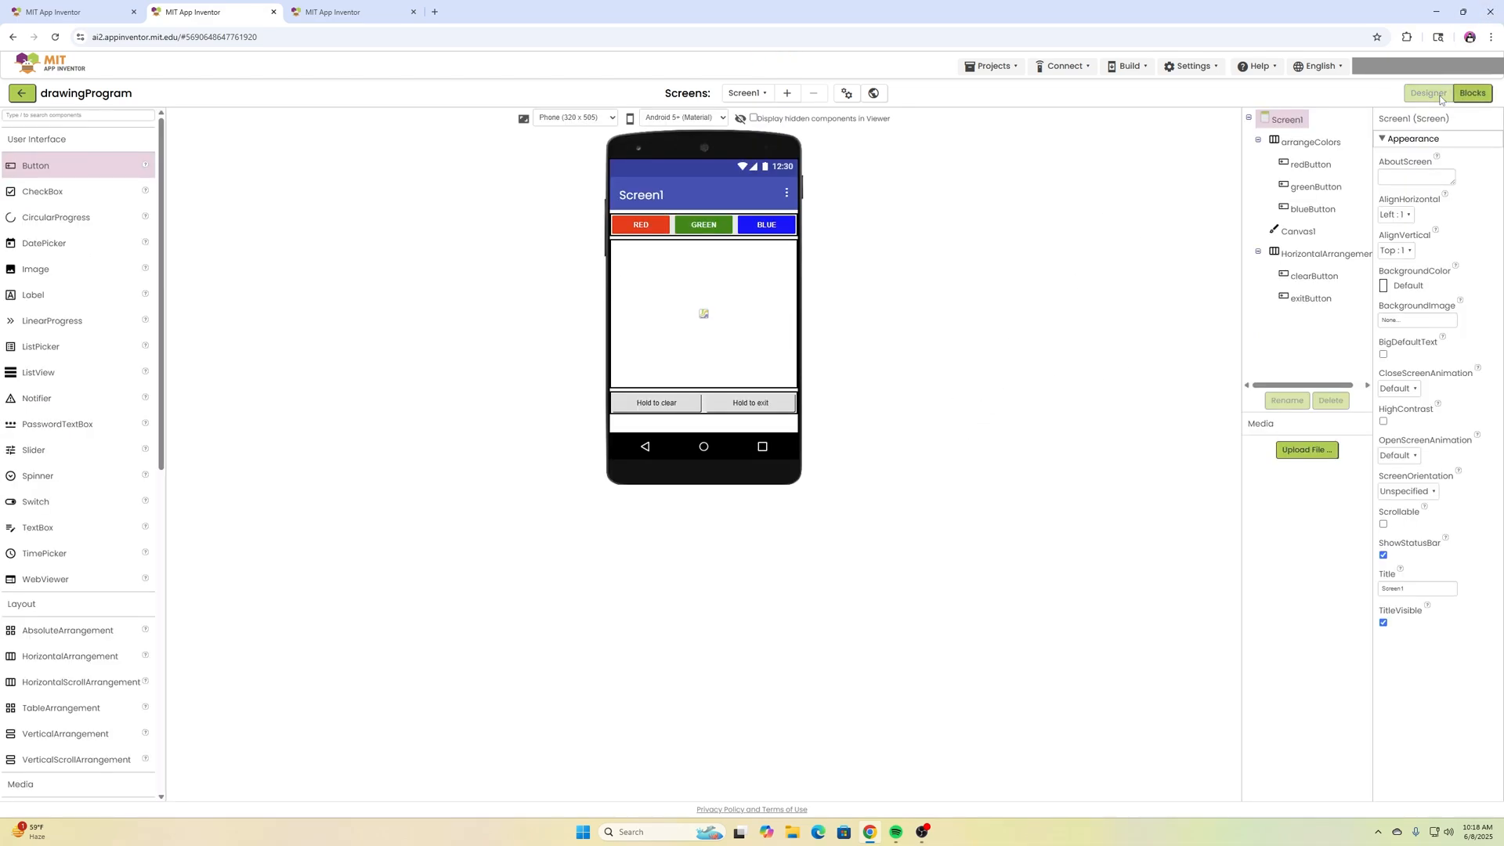
click(1126, 67)
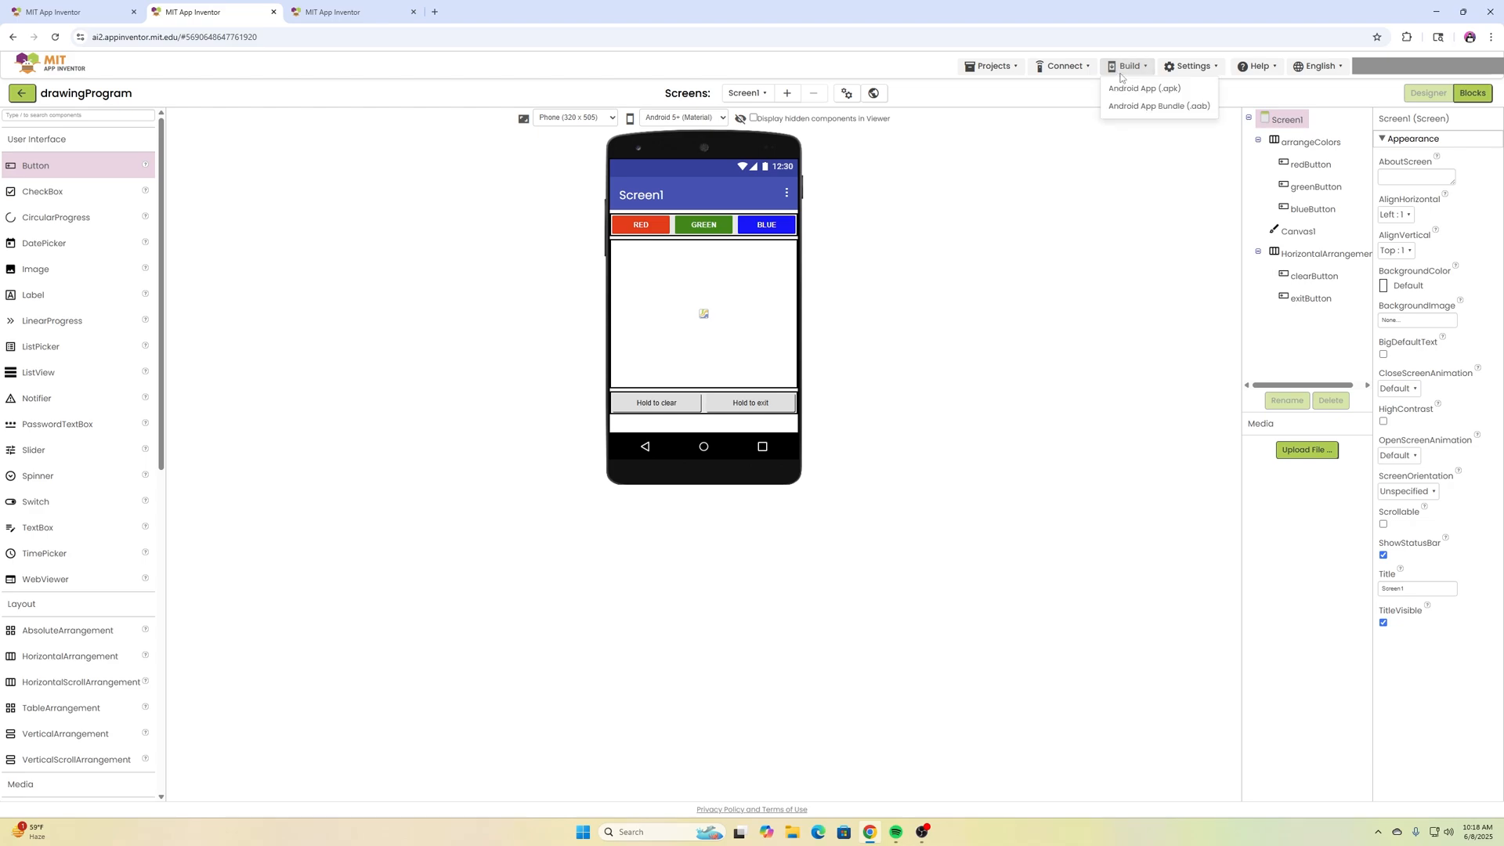
click(1128, 89)
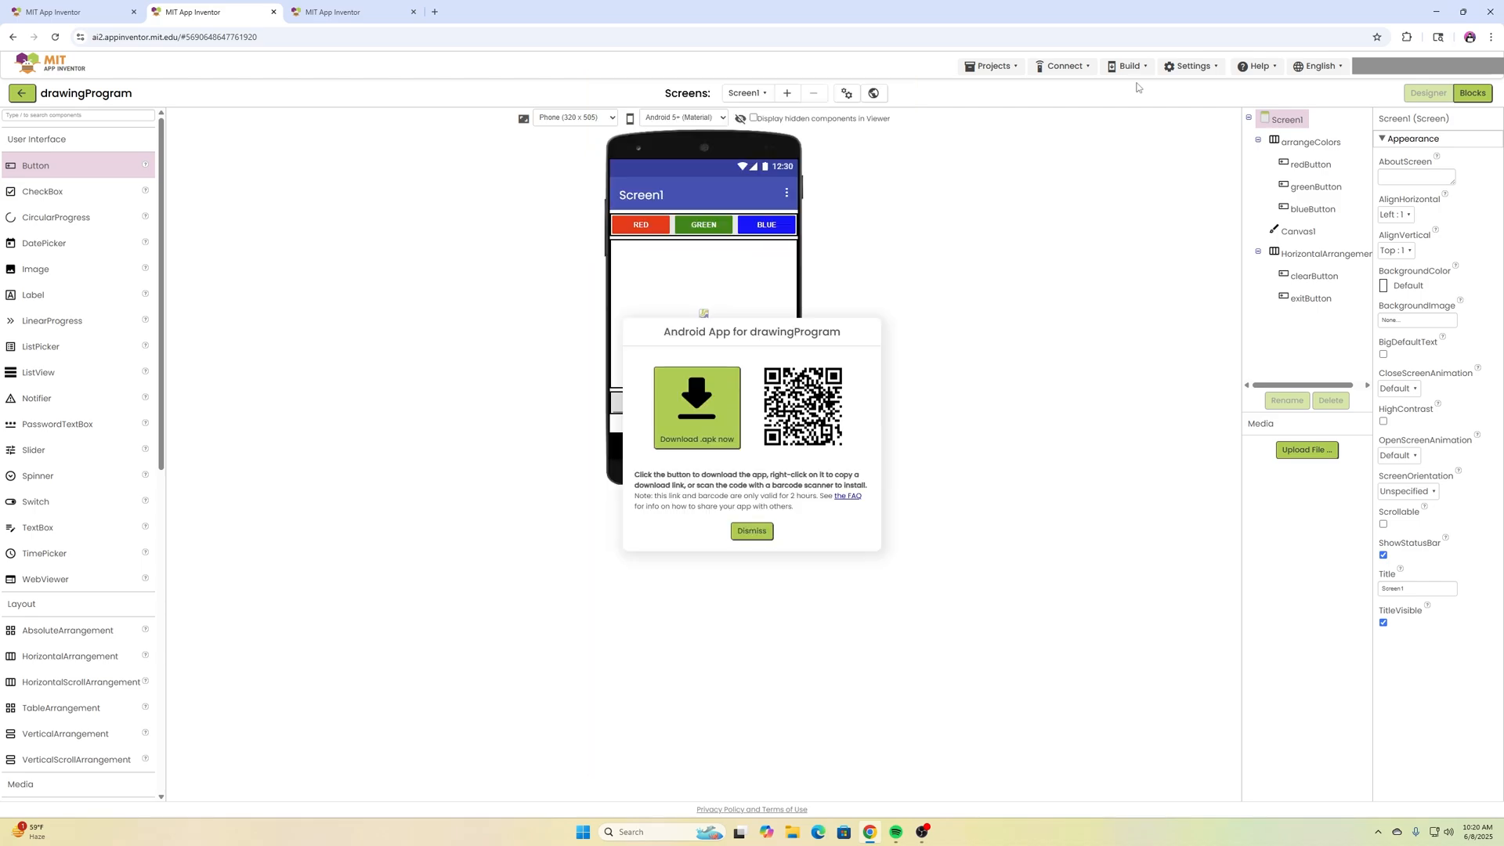
Dismiss the APK download dialog.
click(751, 530)
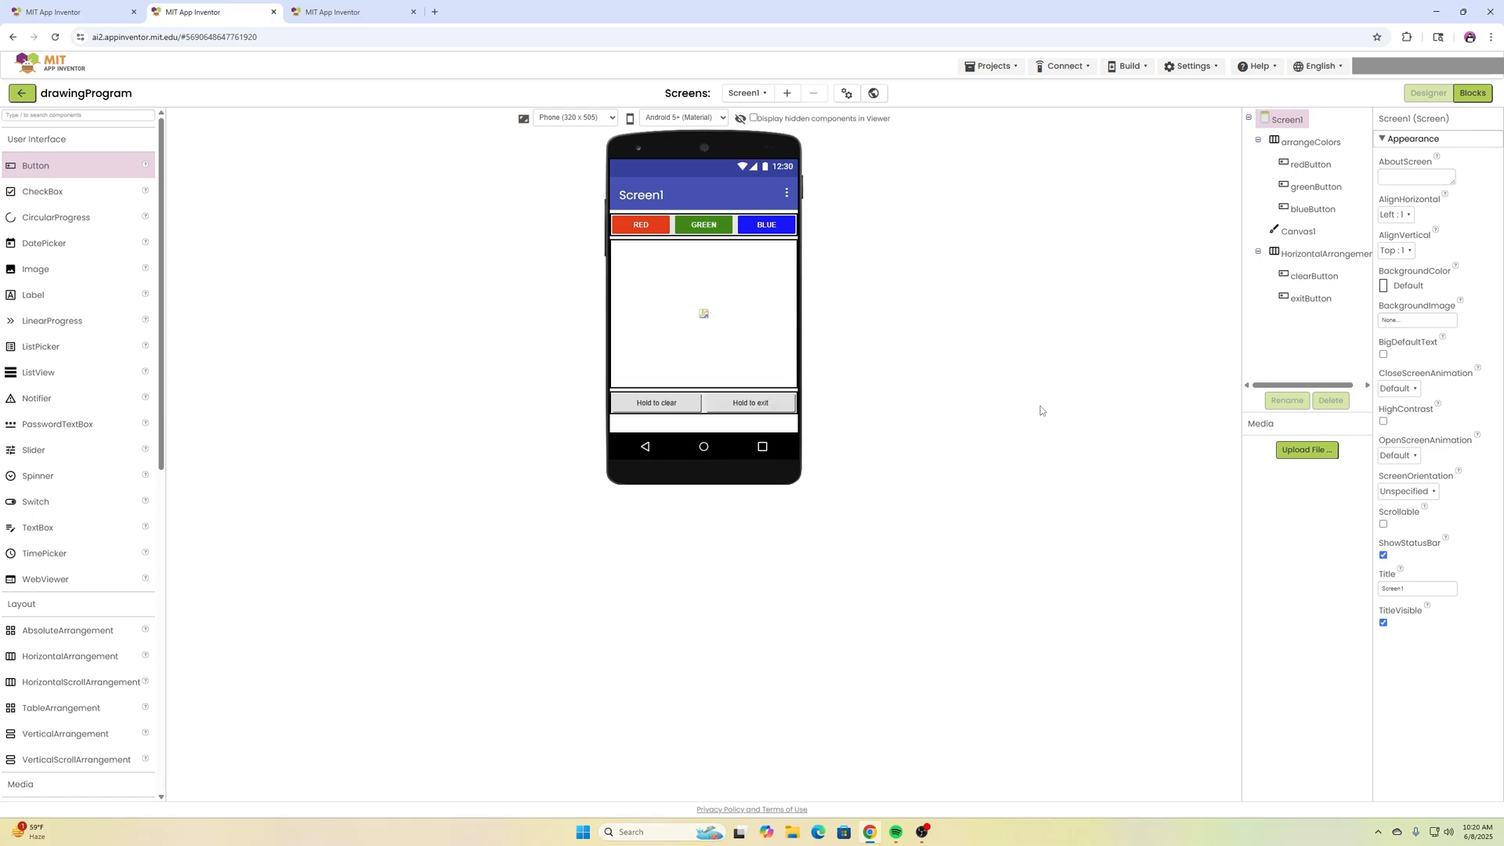